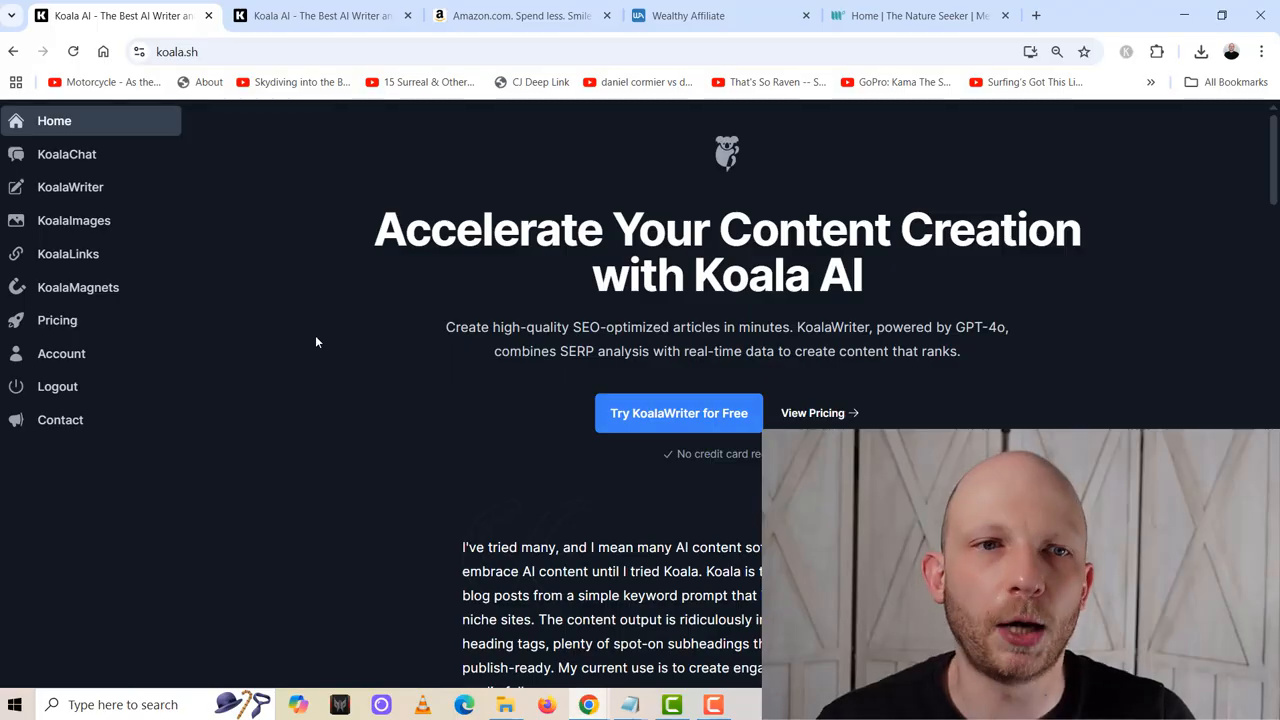
- Review the finished Best Mens Hiking Shoes article, examining its product sections, images, and pros and cons
{"action": "left_click", "coordinate": [330, 18]}
{"action": "scroll", "coordinate": [385, 466], "scroll_direction": "down", "scroll_amount": 5}
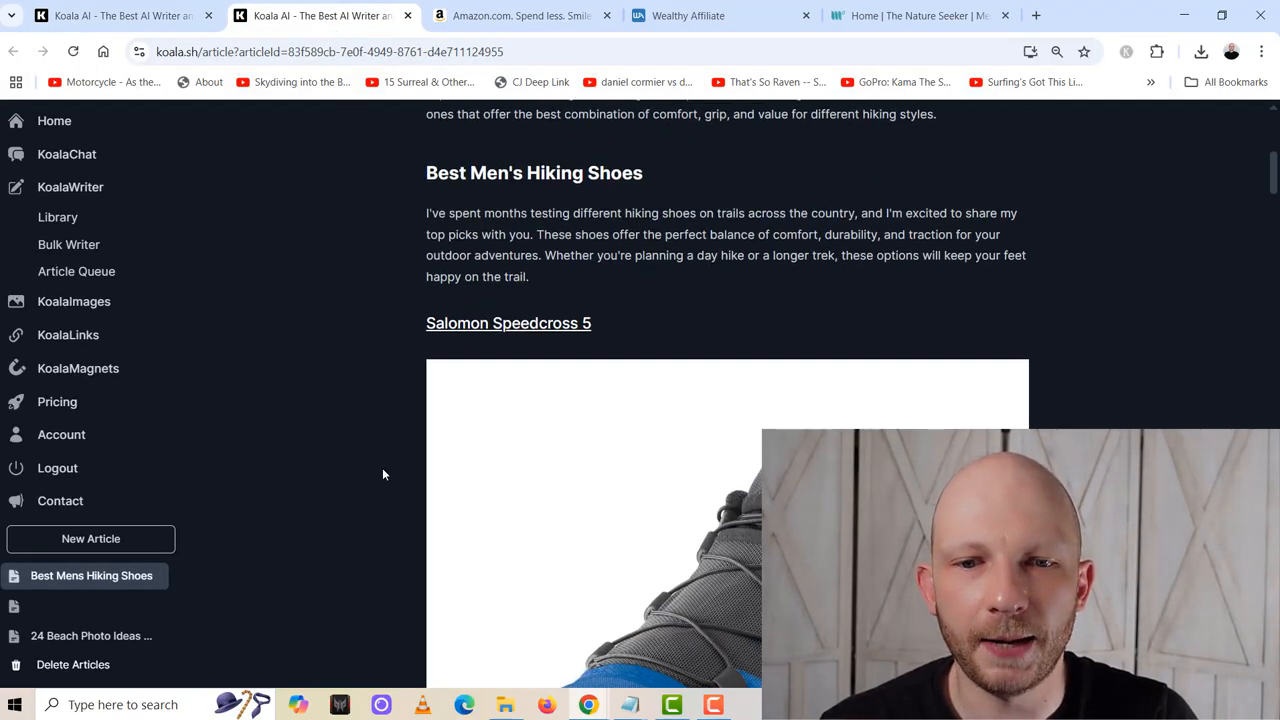
{"action": "scroll", "coordinate": [382, 474], "scroll_direction": "up", "scroll_amount": 1}
{"action": "scroll", "coordinate": [382, 474], "scroll_direction": "down", "scroll_amount": 15}
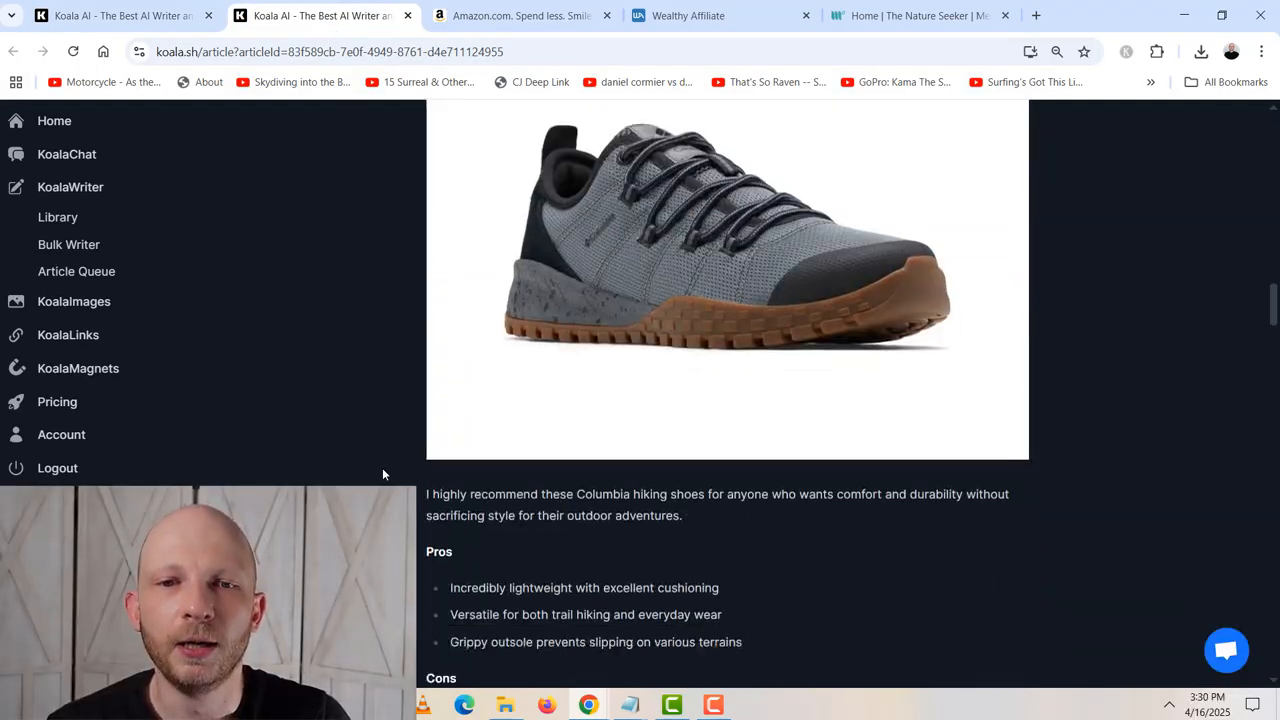
{"action": "scroll", "coordinate": [382, 474], "scroll_direction": "down", "scroll_amount": 15}
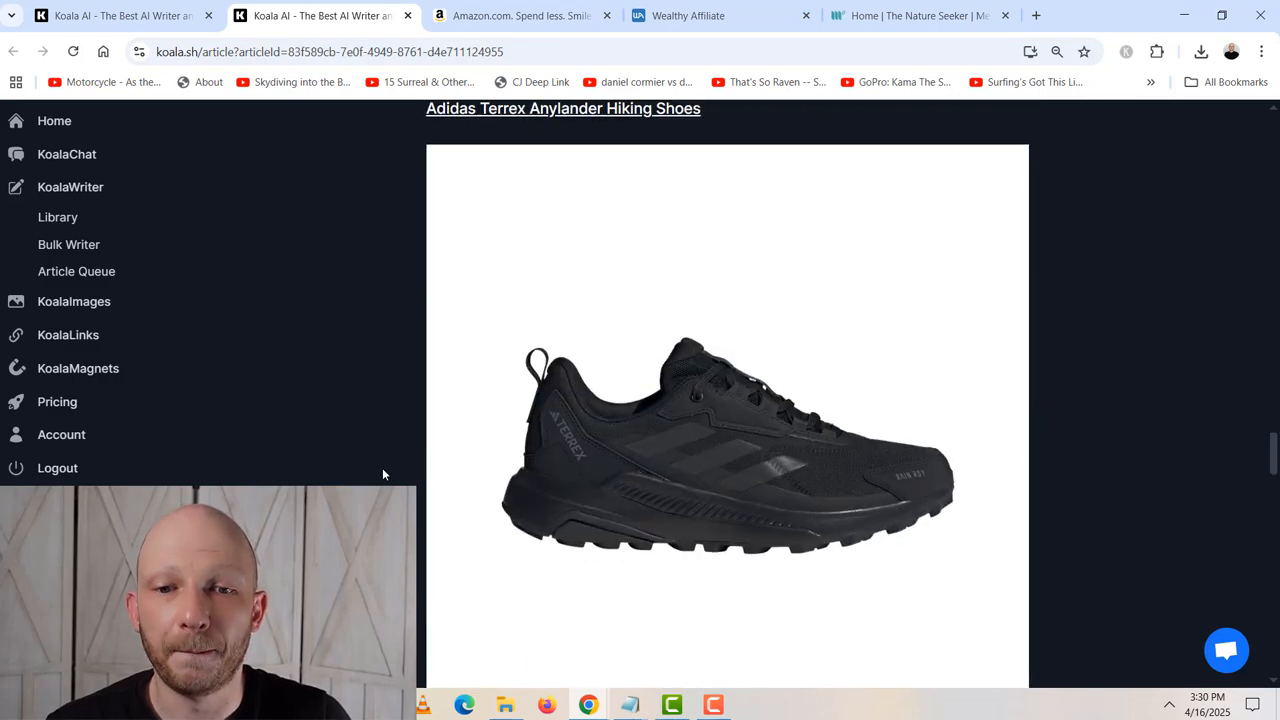
{"action": "scroll", "coordinate": [382, 474], "scroll_direction": "down", "scroll_amount": 4}
{"action": "scroll", "coordinate": [382, 474], "scroll_direction": "up", "scroll_amount": 3}
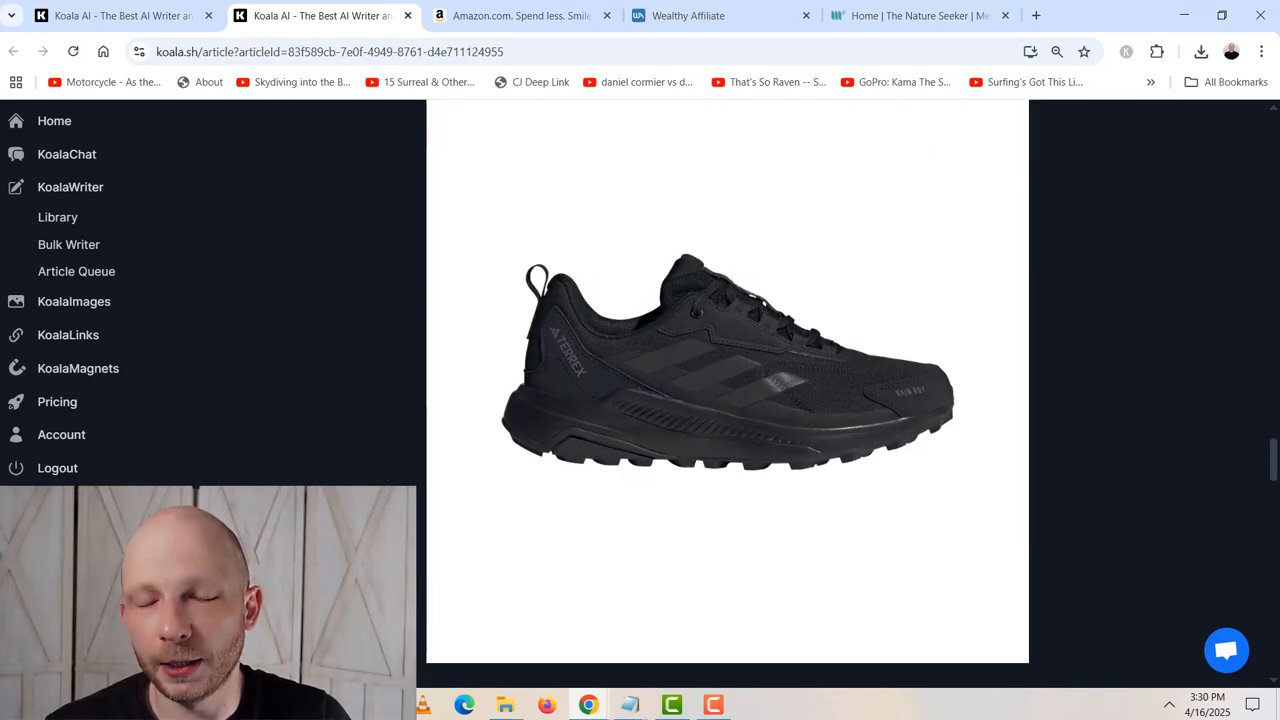
{"action": "scroll", "coordinate": [821, 497], "scroll_direction": "down", "scroll_amount": 11}
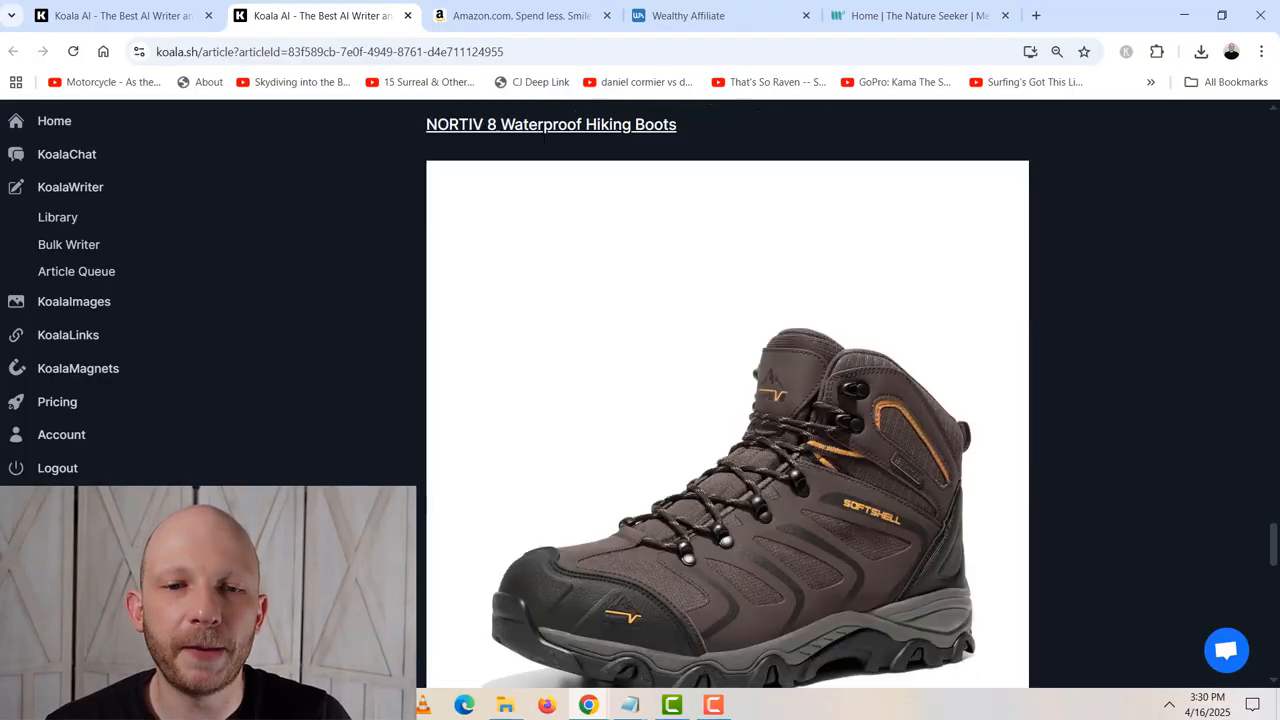
{"action": "scroll", "coordinate": [821, 497], "scroll_direction": "up", "scroll_amount": 3}
{"action": "left_click_drag", "start_coordinate": [1271, 523], "coordinate": [1278, 88]}
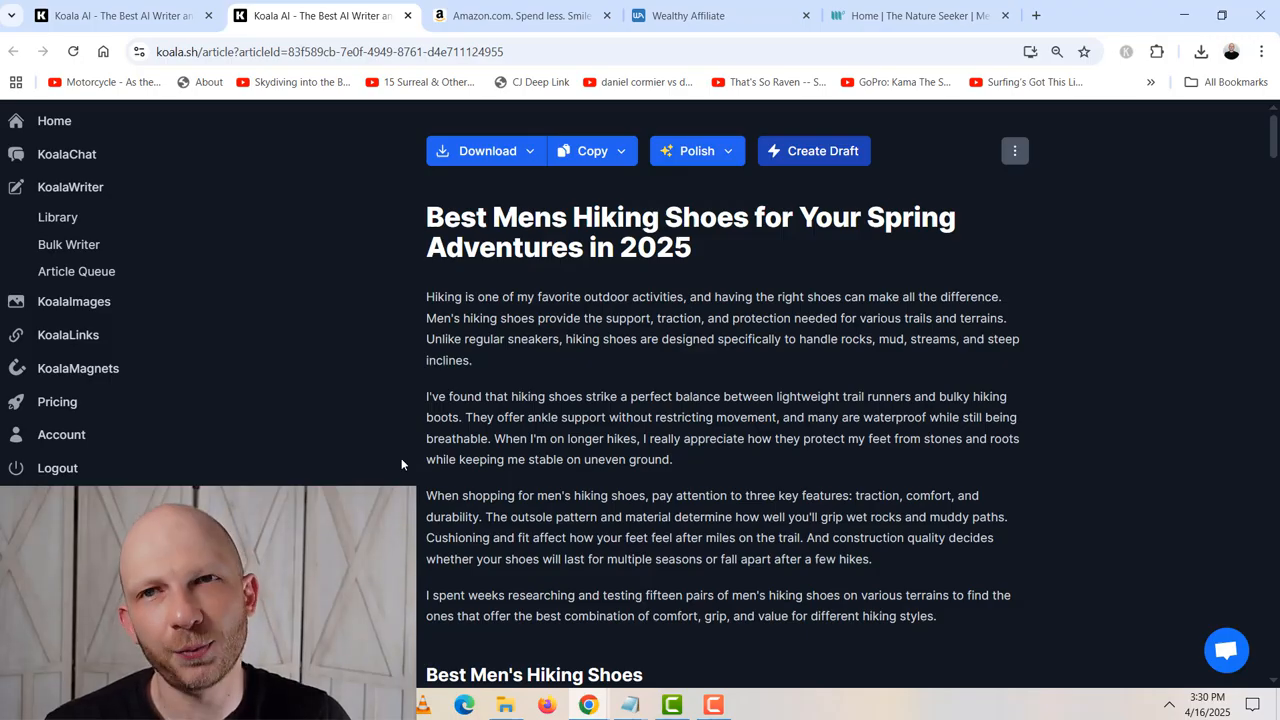
- Open the KoalaWriter article form and set the article type to Amazon Product Roundup
{"action": "left_click", "coordinate": [196, 24]}
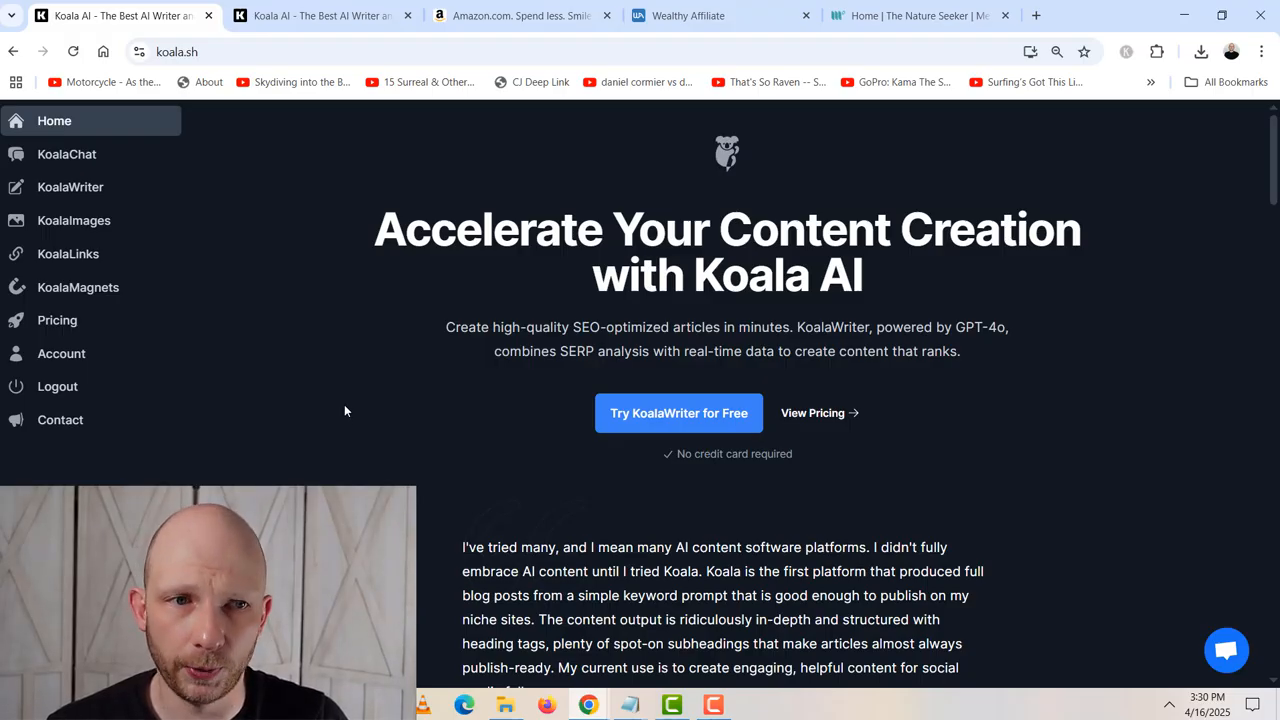
{"action": "left_click", "coordinate": [78, 192]}
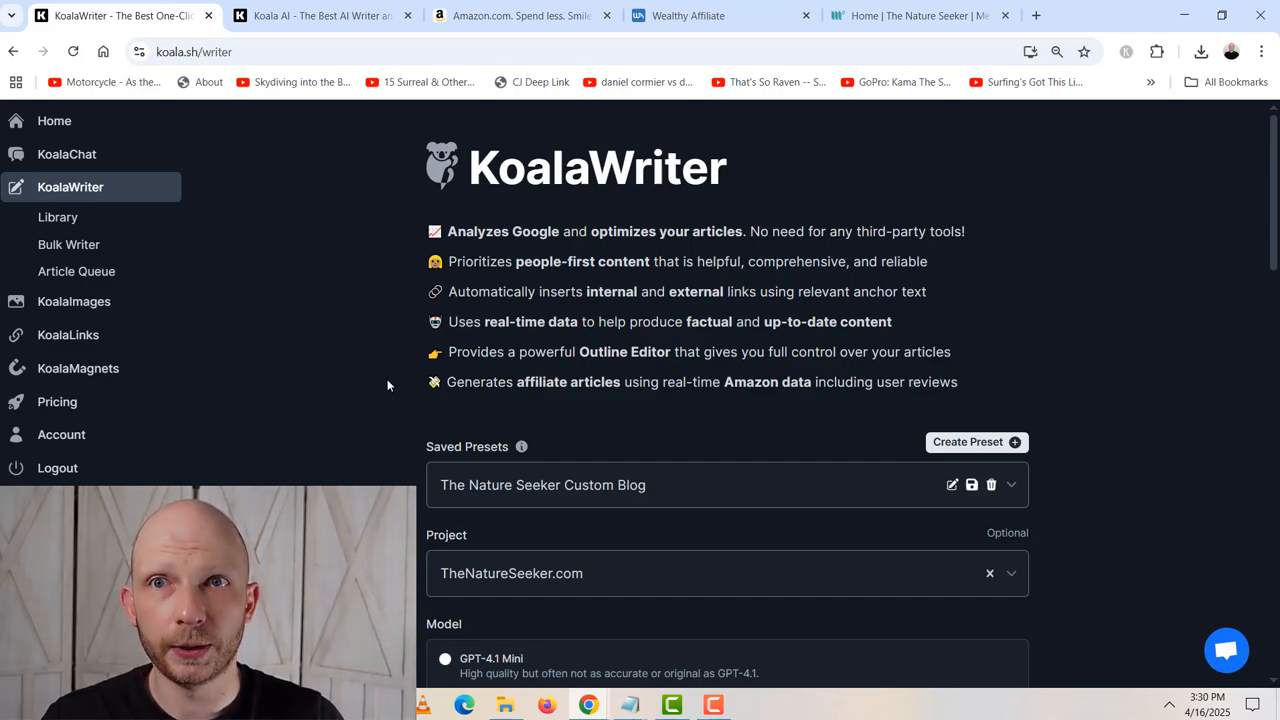
{"action": "scroll", "coordinate": [392, 372], "scroll_direction": "down", "scroll_amount": 2}
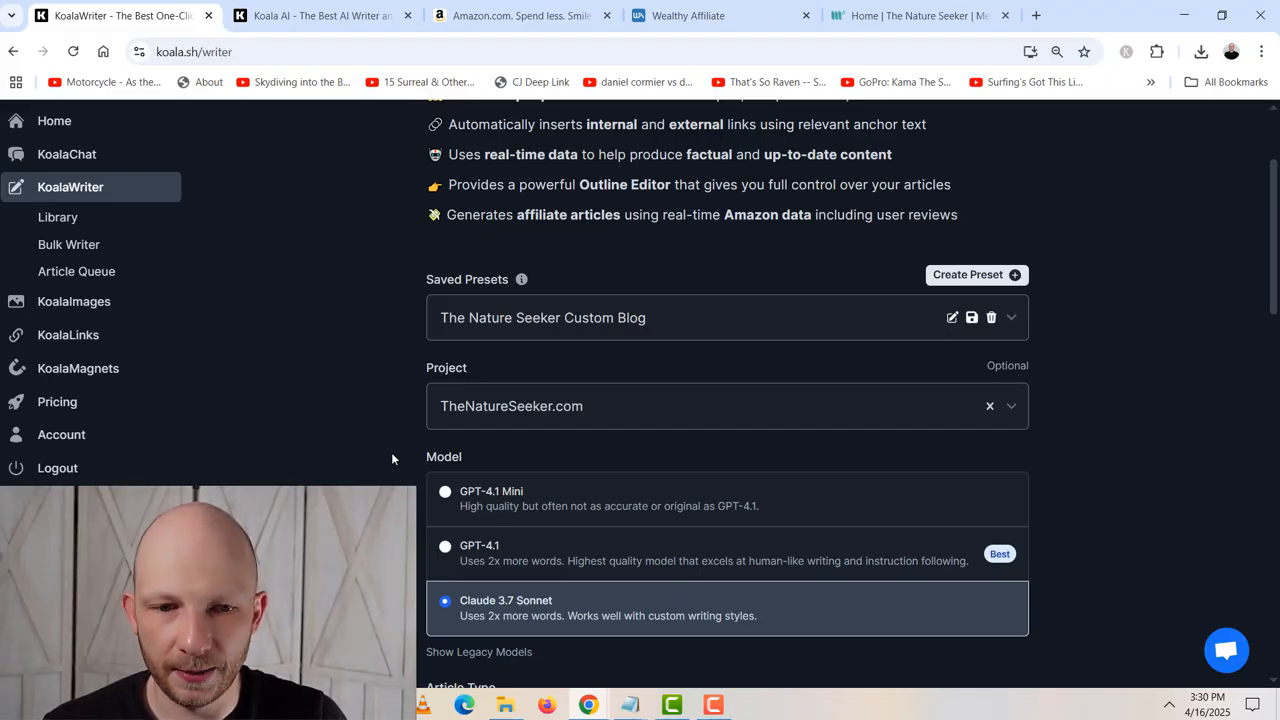
{"action": "scroll", "coordinate": [392, 459], "scroll_direction": "down", "scroll_amount": 2}
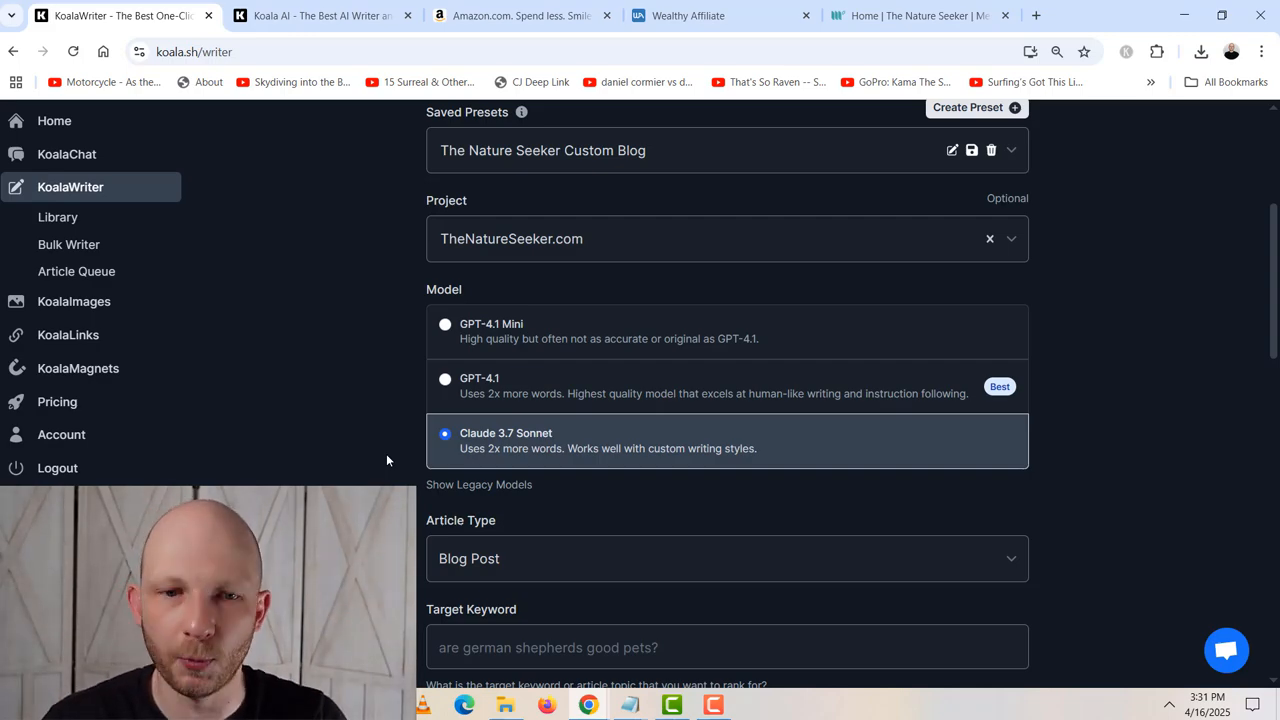
{"action": "scroll", "coordinate": [386, 453], "scroll_direction": "down", "scroll_amount": 3}
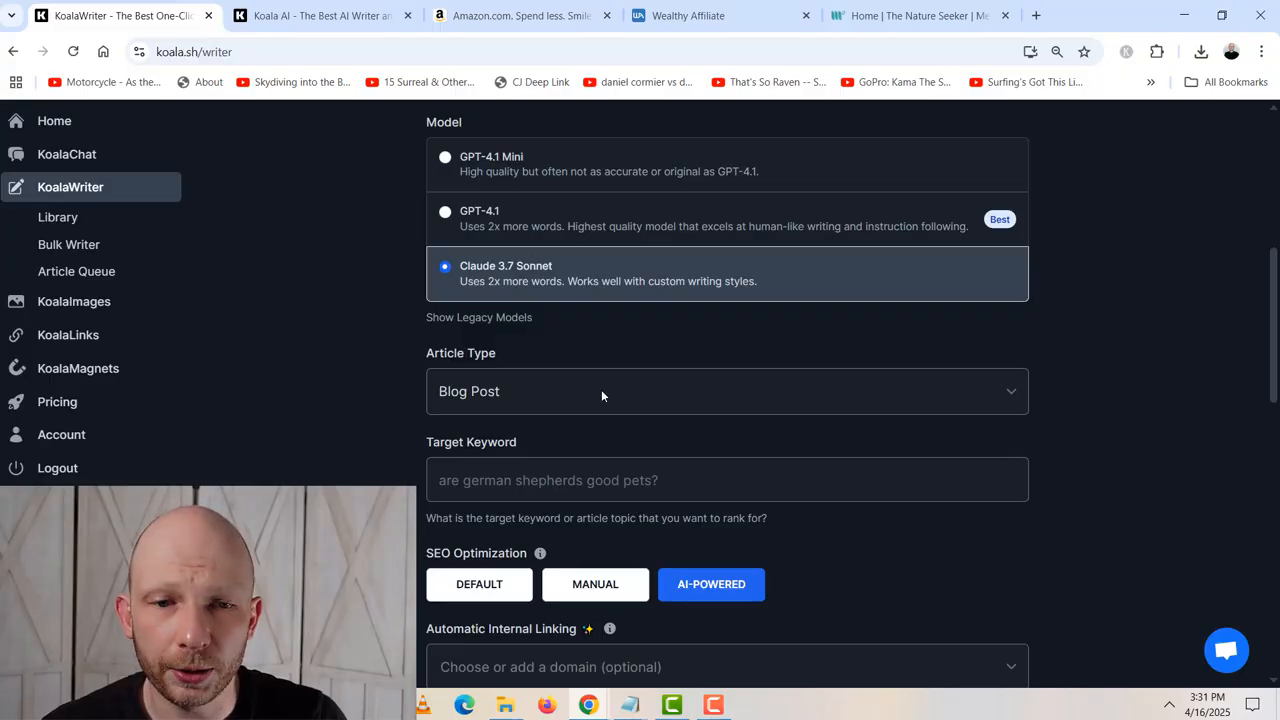
{"action": "left_click", "coordinate": [635, 395]}
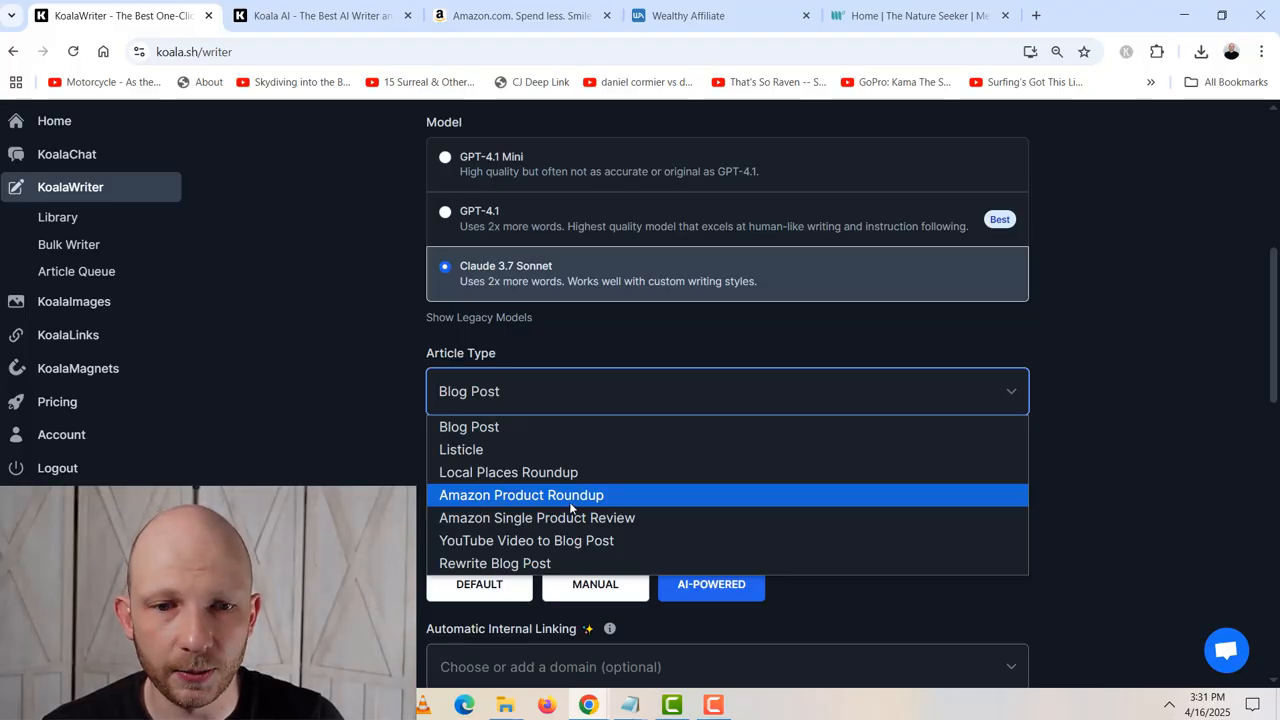
{"action": "left_click", "coordinate": [630, 496]}
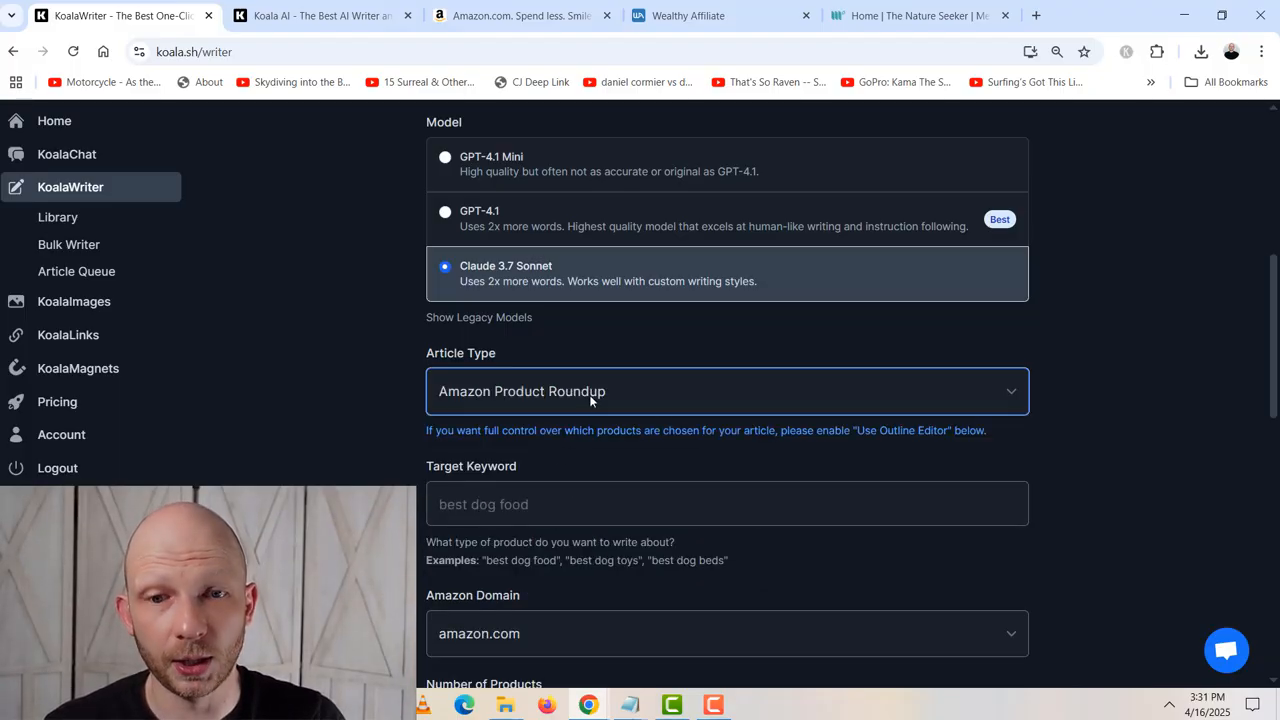
{"action": "left_click", "coordinate": [664, 400]}
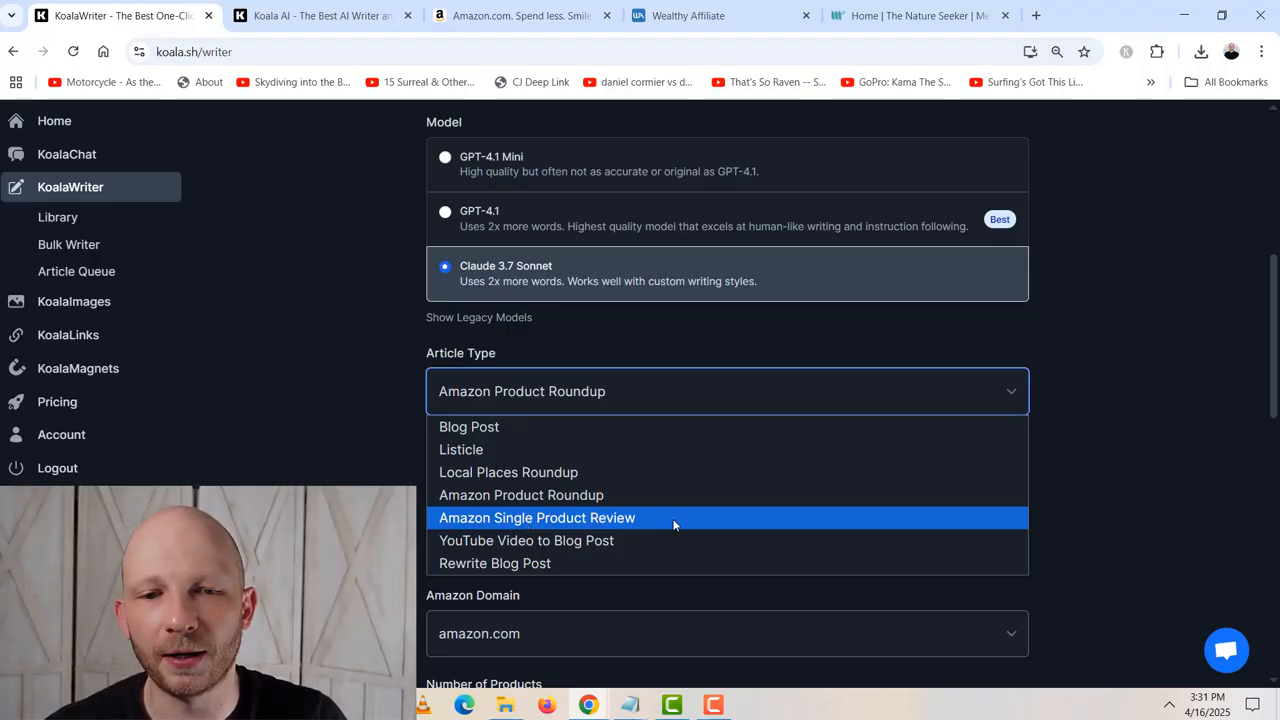
{"action": "left_click", "coordinate": [611, 498]}
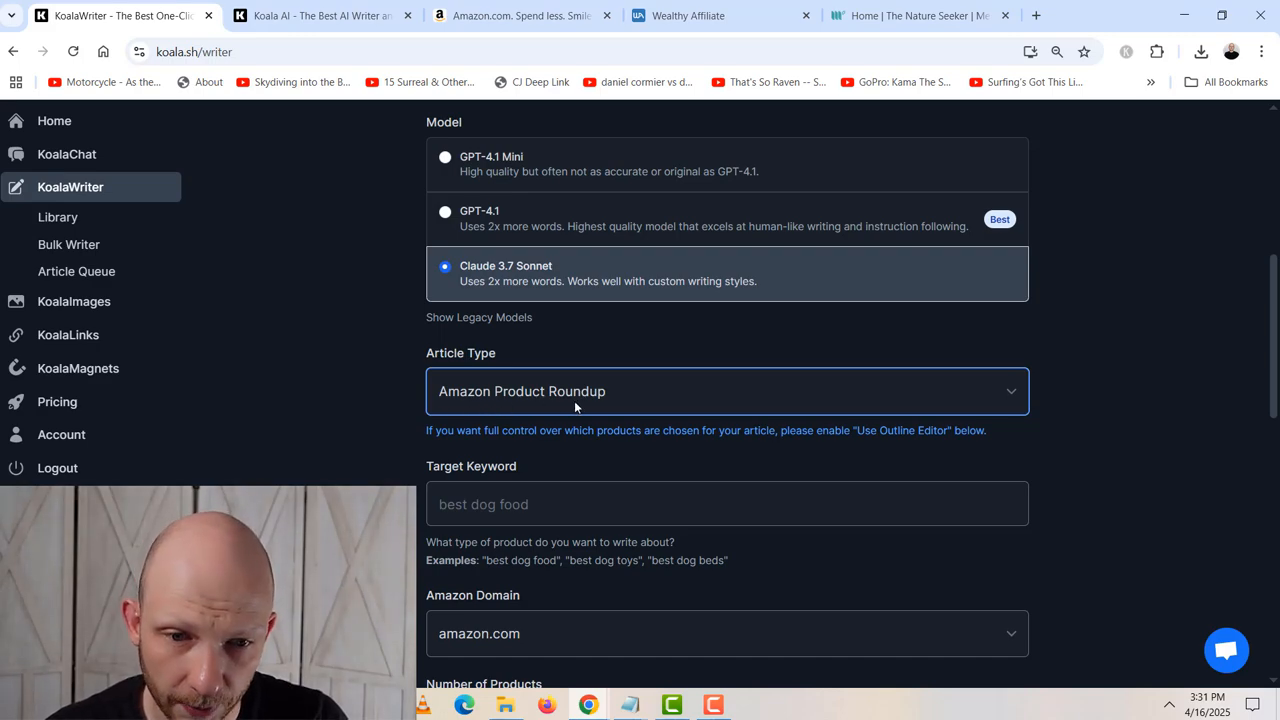
- Enter "Best Mens Hiking Shoes" as the target keyword
{"action": "scroll", "coordinate": [608, 460], "scroll_direction": "down", "scroll_amount": 1}
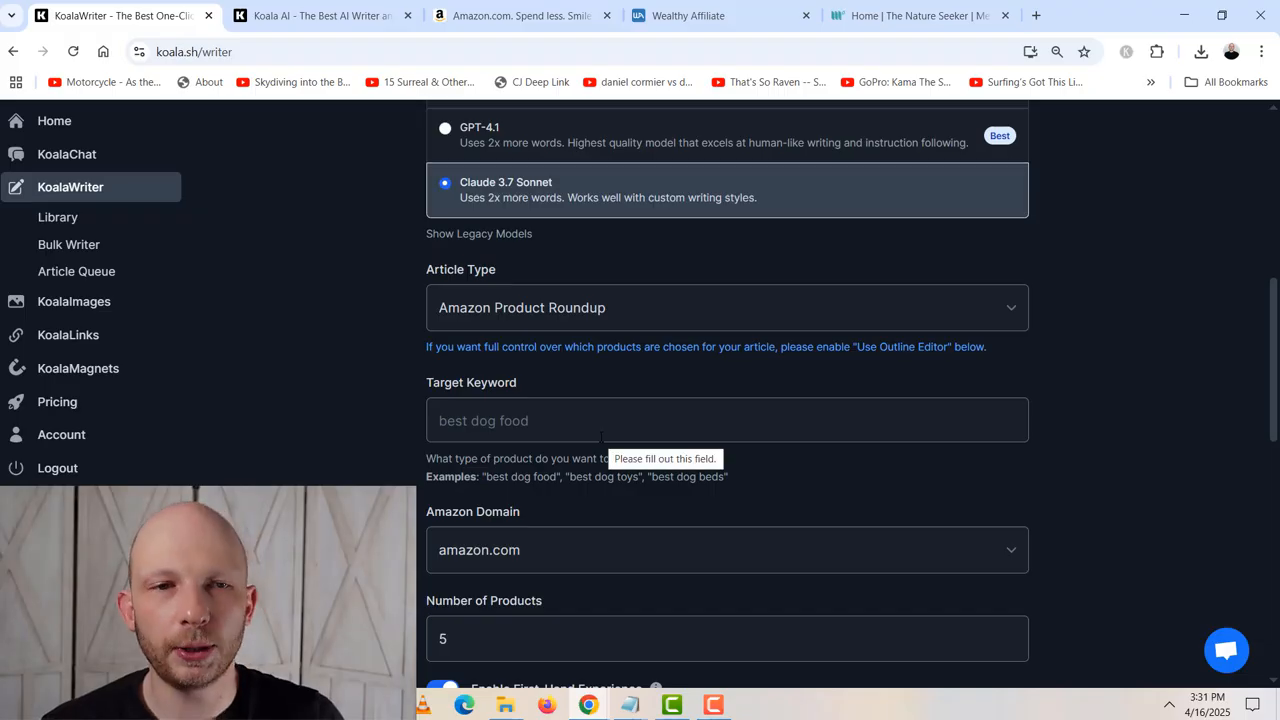
{"action": "left_click", "coordinate": [714, 414]}
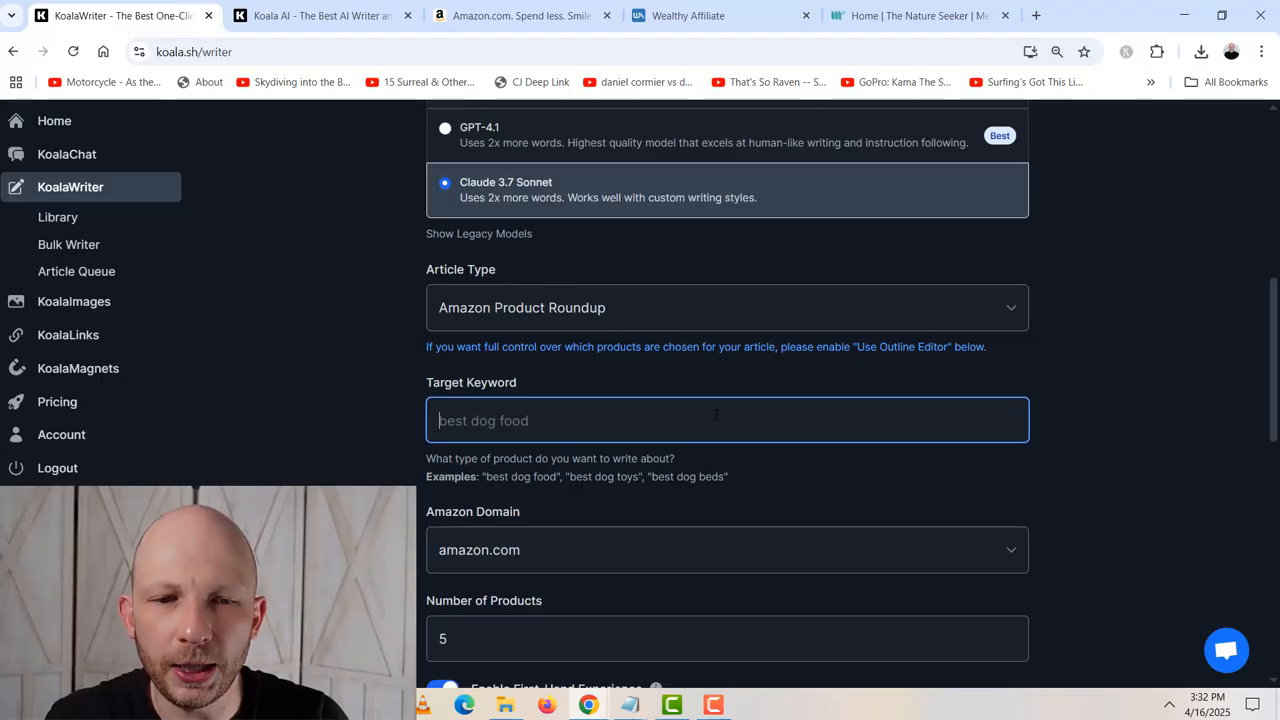
{"action": "type", "text": "Best "}
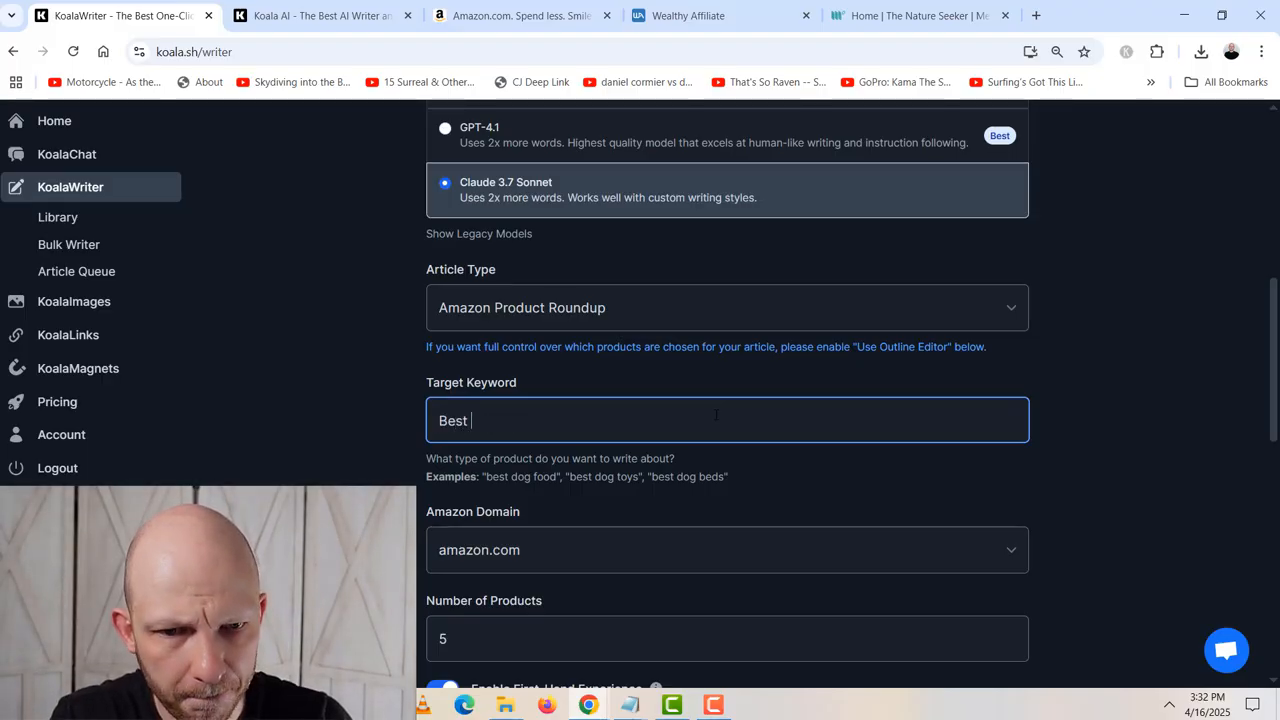
{"action": "type", "text": "Mens Hiking Shoes"}
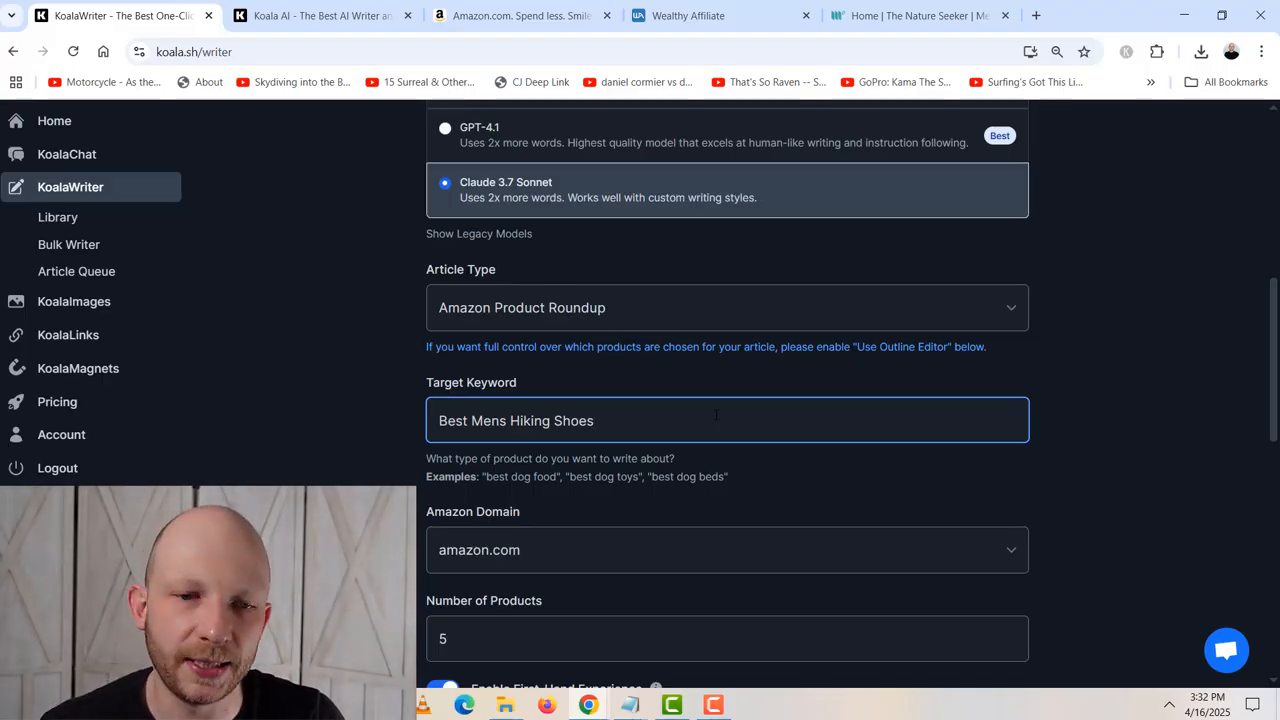
- Check the Amazon Tracking ID setting, and switch to Amazon to generate a SiteStripe text link for its home page
{"action": "scroll", "coordinate": [716, 415], "scroll_direction": "down", "scroll_amount": 3}
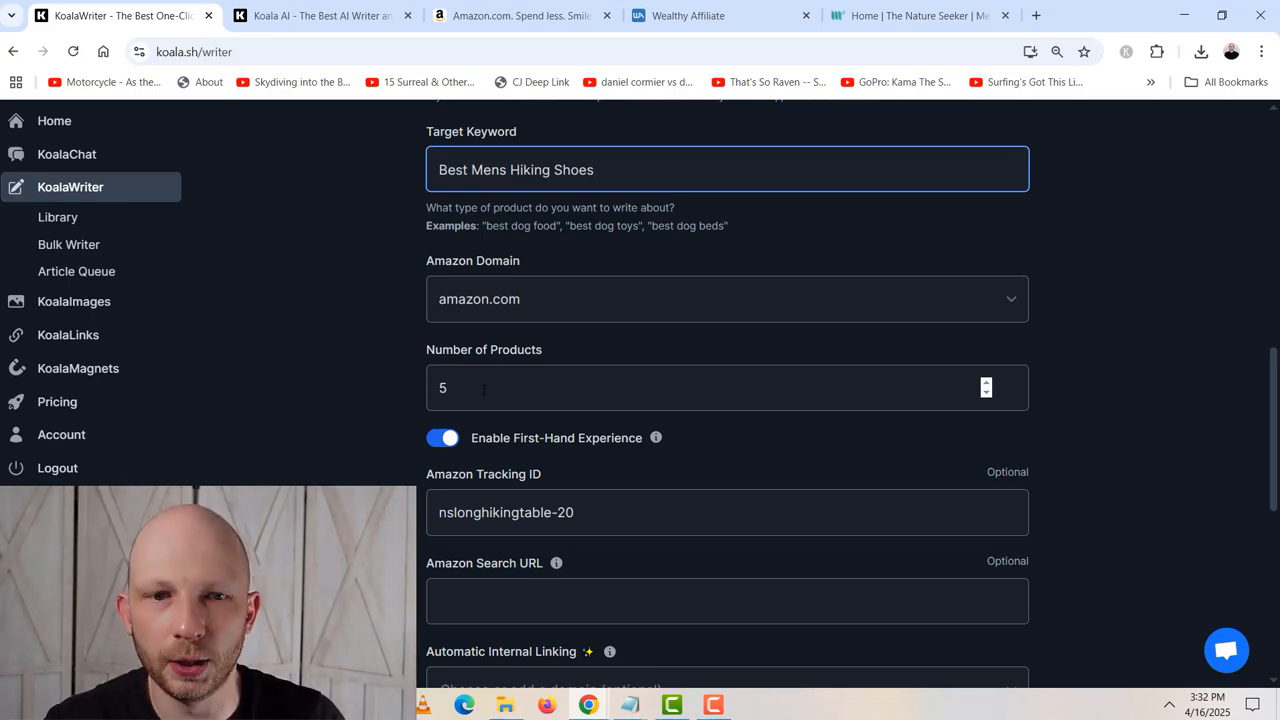
{"action": "scroll", "coordinate": [483, 390], "scroll_direction": "down", "scroll_amount": 1}
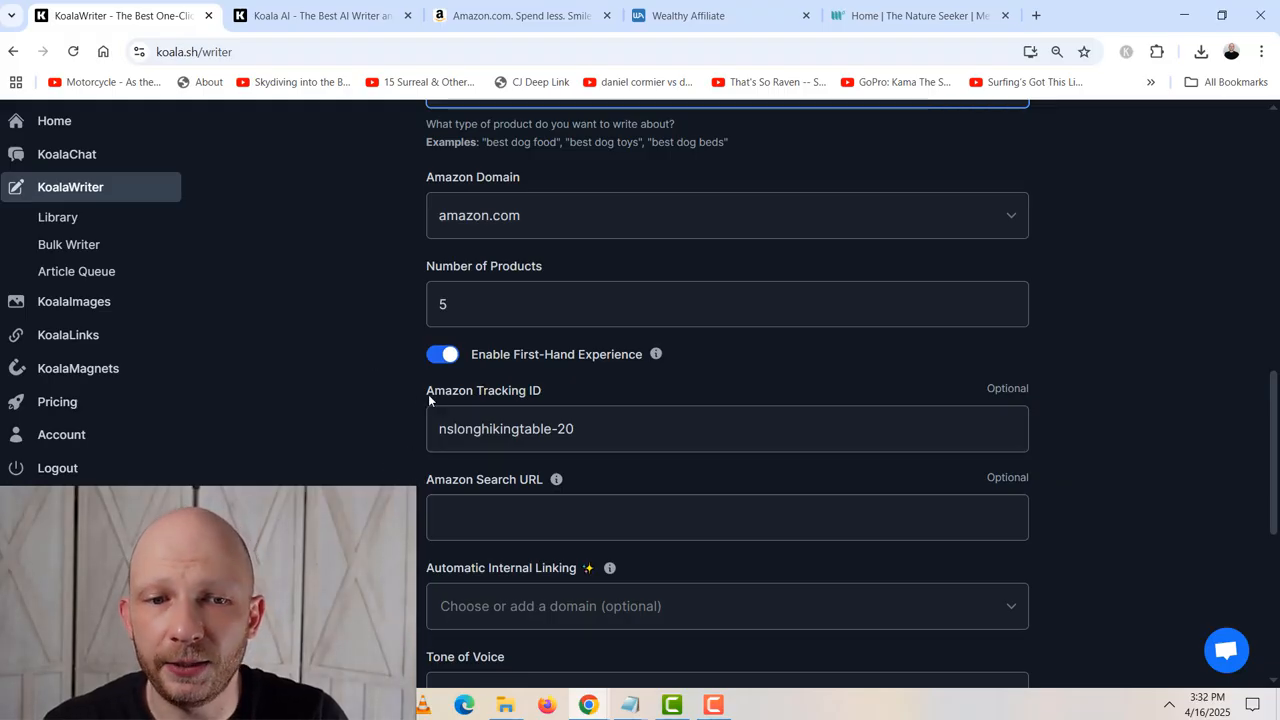
{"action": "left_click_drag", "start_coordinate": [428, 394], "coordinate": [549, 396]}
{"action": "left_click", "coordinate": [556, 391]}
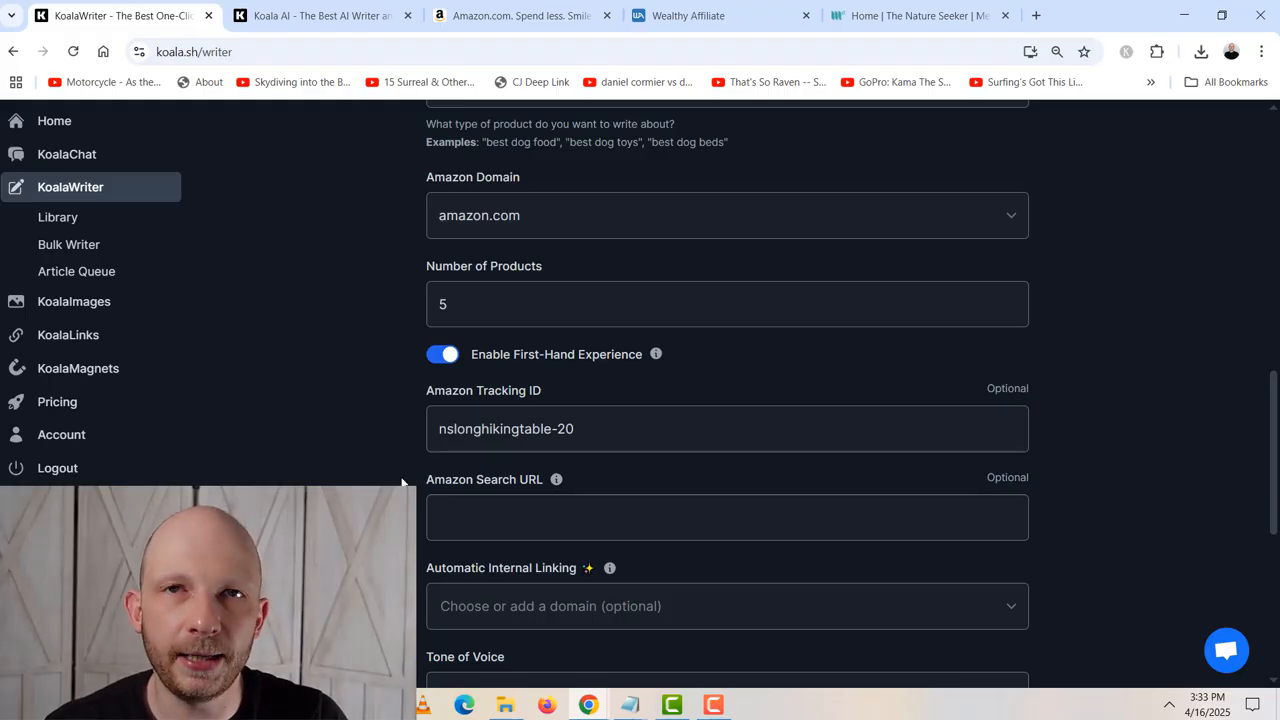
{"action": "left_click", "coordinate": [544, 12]}
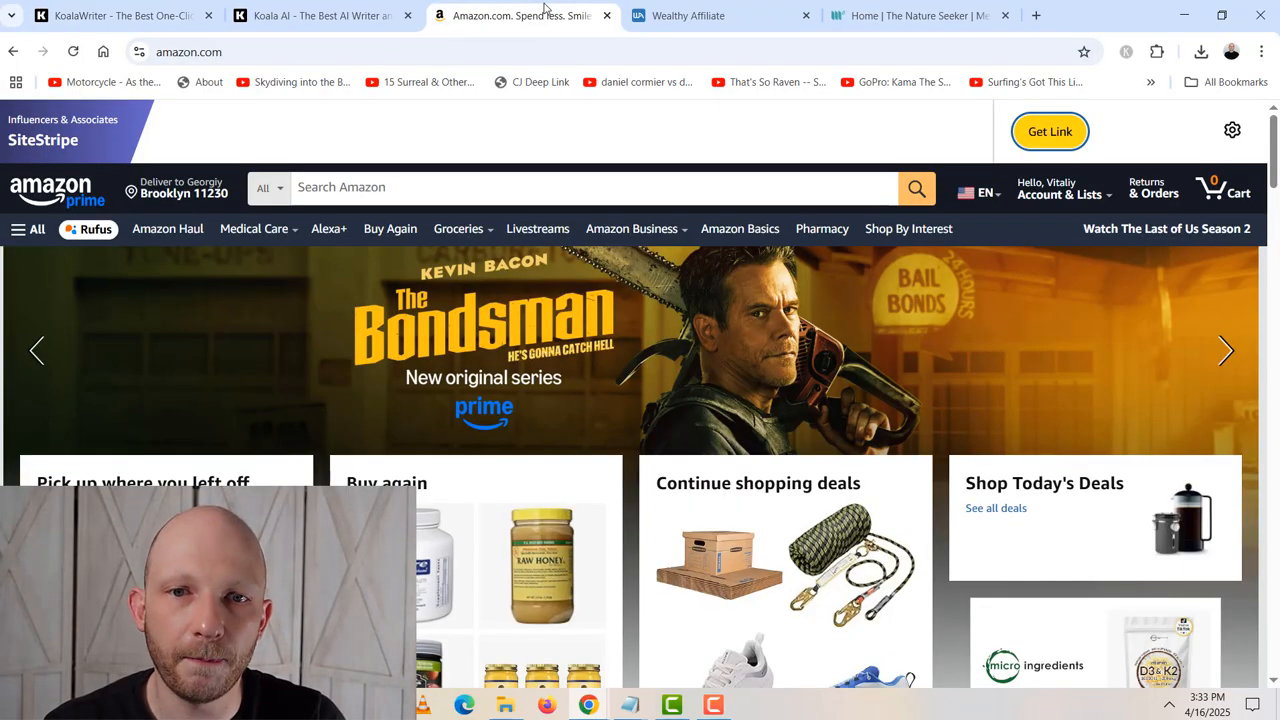
{"action": "left_click", "coordinate": [1050, 133]}
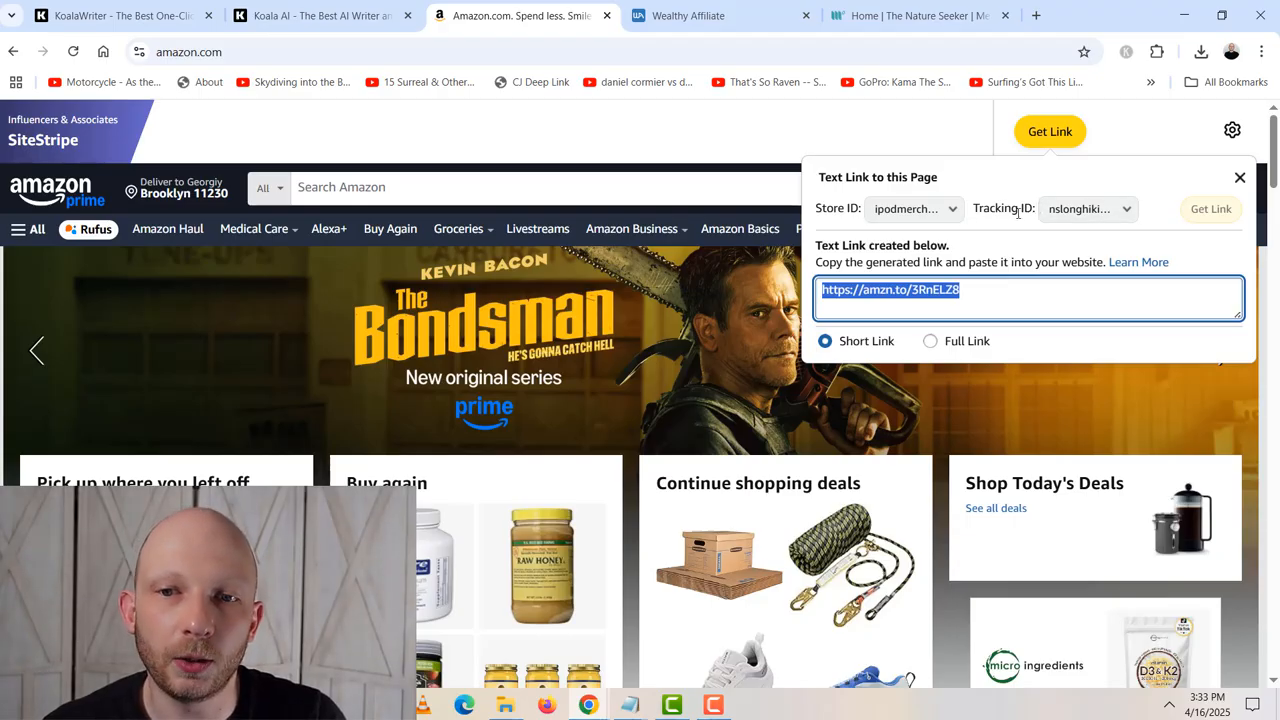
- Look through the link's available tracking IDs and copy the currently selected one, nslonghikingtable-20
{"action": "left_click", "coordinate": [1120, 210]}
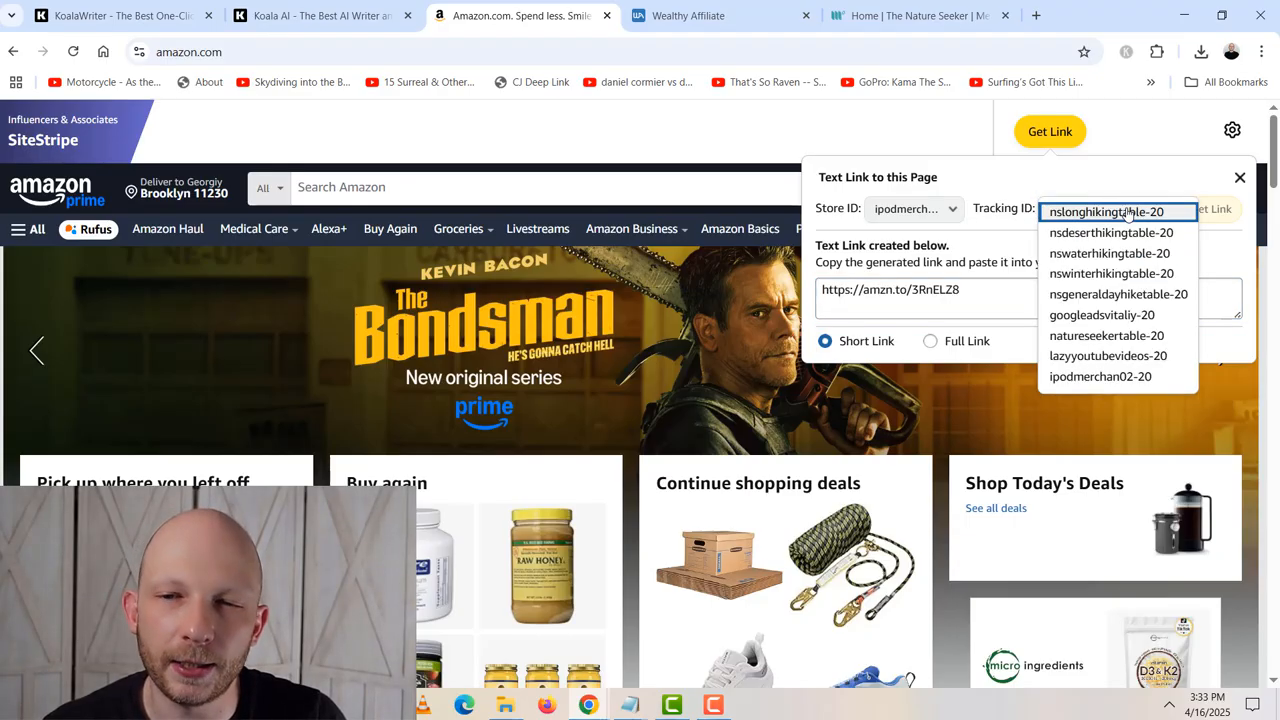
{"action": "left_click", "coordinate": [1077, 179]}
{"action": "left_click", "coordinate": [1073, 212]}
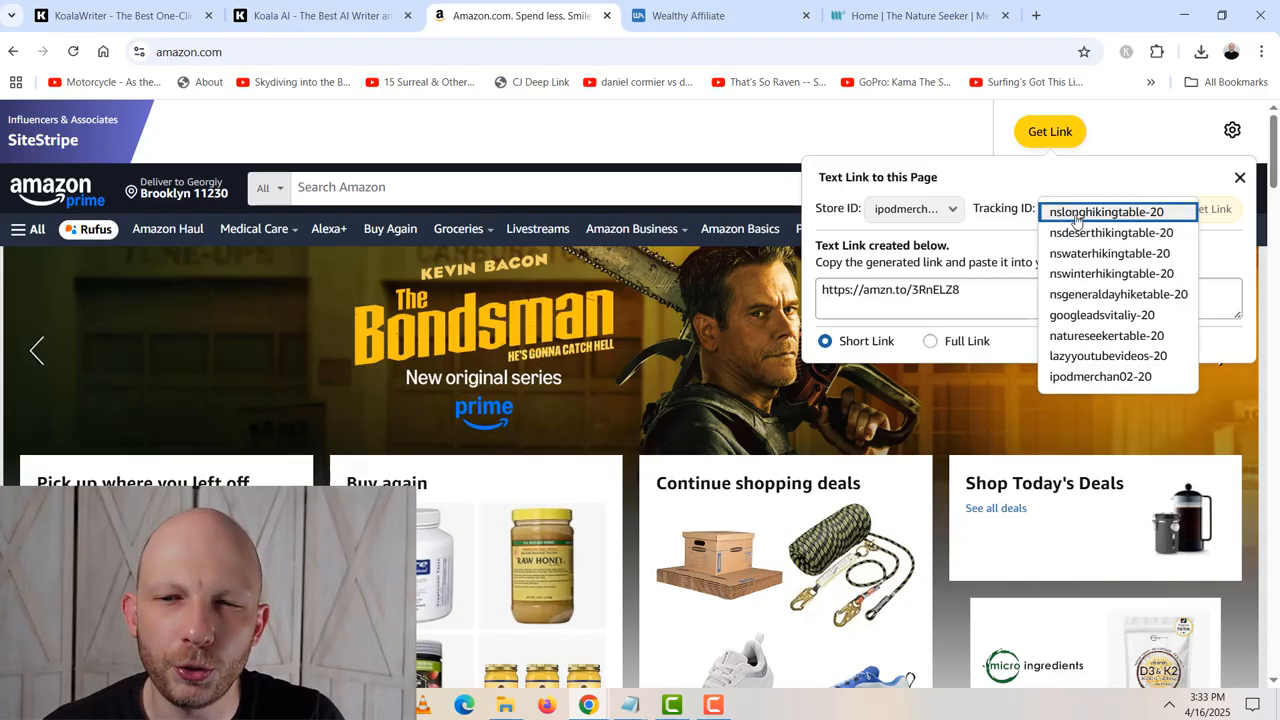
{"action": "left_click", "coordinate": [1074, 214]}
{"action": "left_click", "coordinate": [1075, 216]}
{"action": "left_click", "coordinate": [1076, 217]}
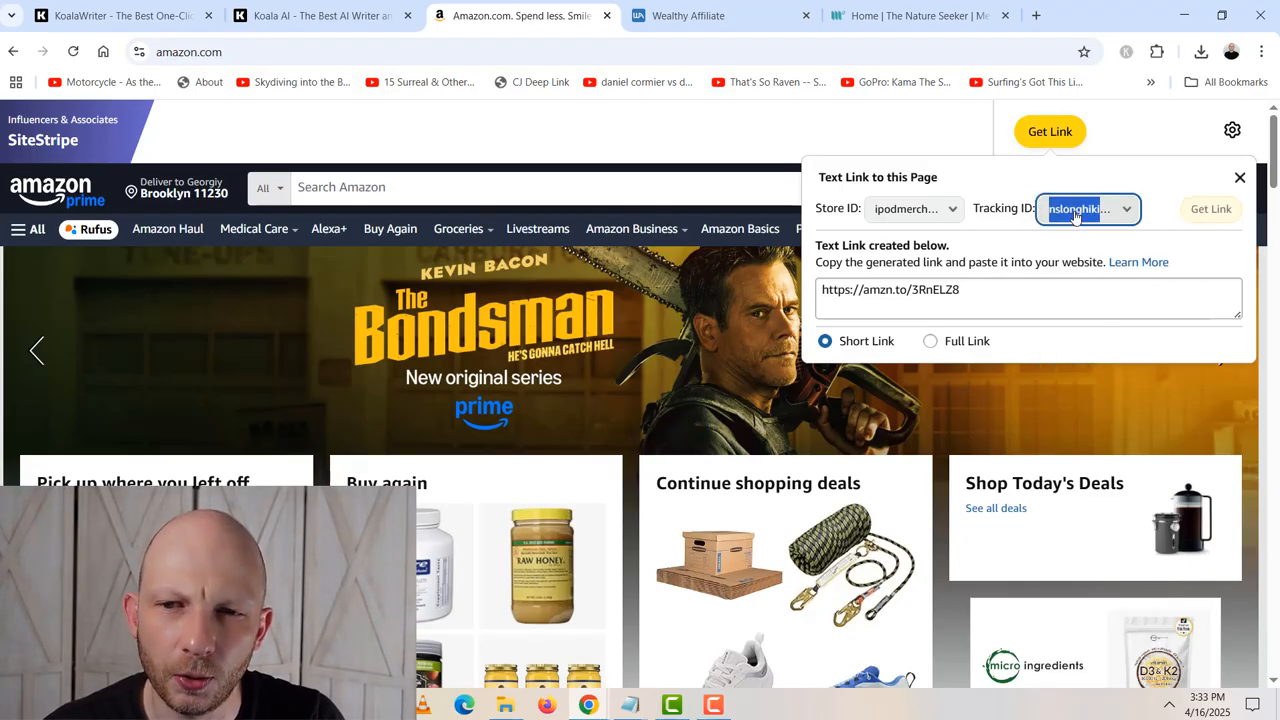
{"action": "right_click", "coordinate": [1075, 217]}
{"action": "left_click", "coordinate": [952, 236]}
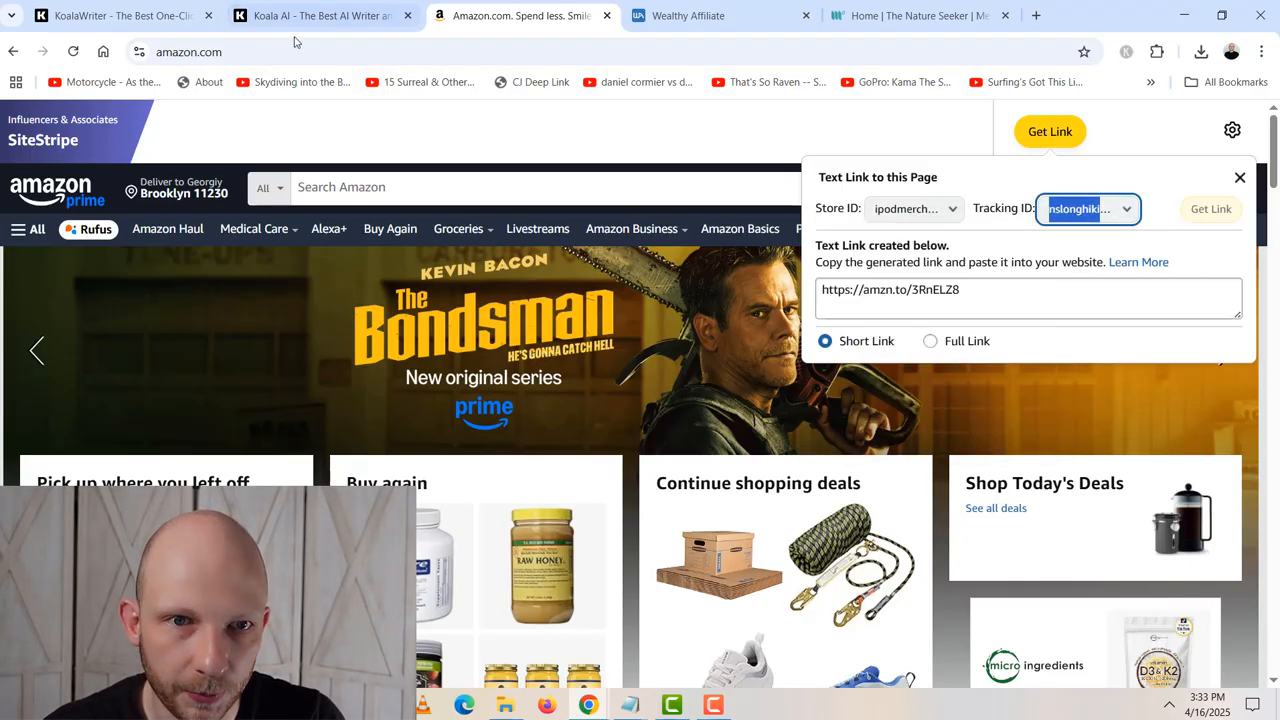
- Switch back to KoalaWriter and replace the Amazon Tracking ID with nslonghikingtable-20
{"action": "left_click", "coordinate": [160, 14]}
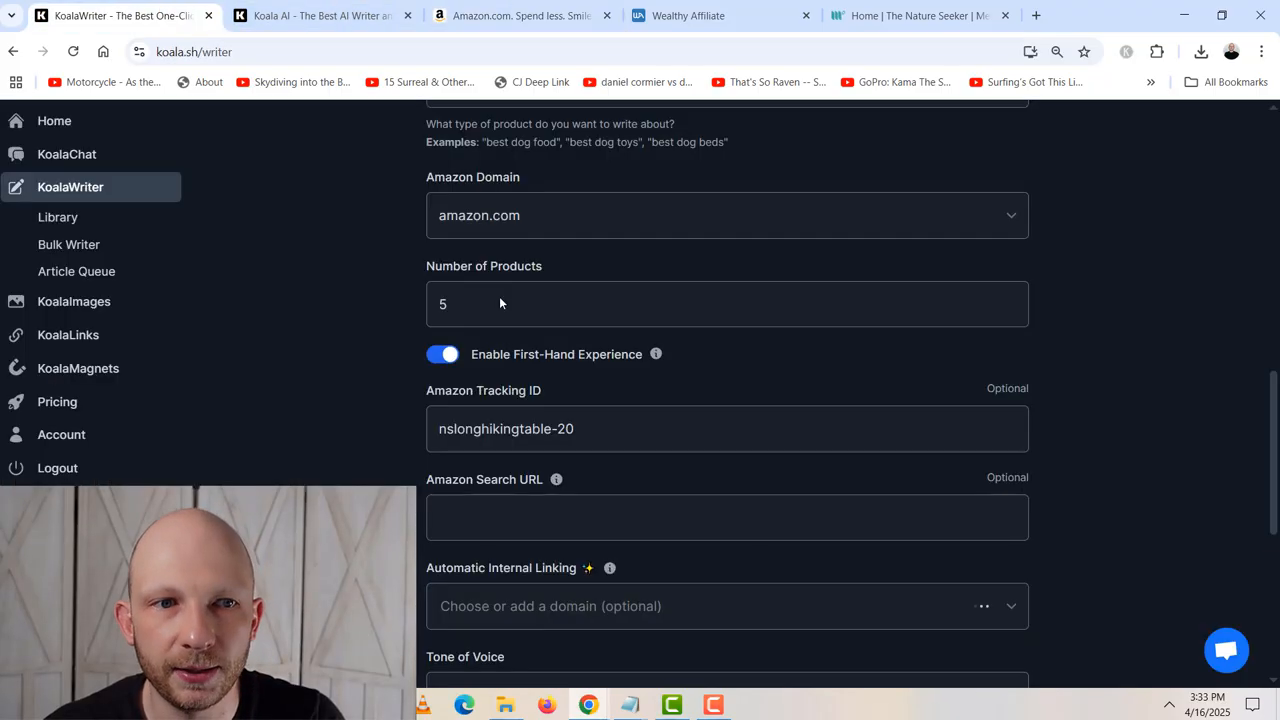
{"action": "triple_click", "coordinate": [592, 421]}
{"action": "key", "text": "ctrl+v"}
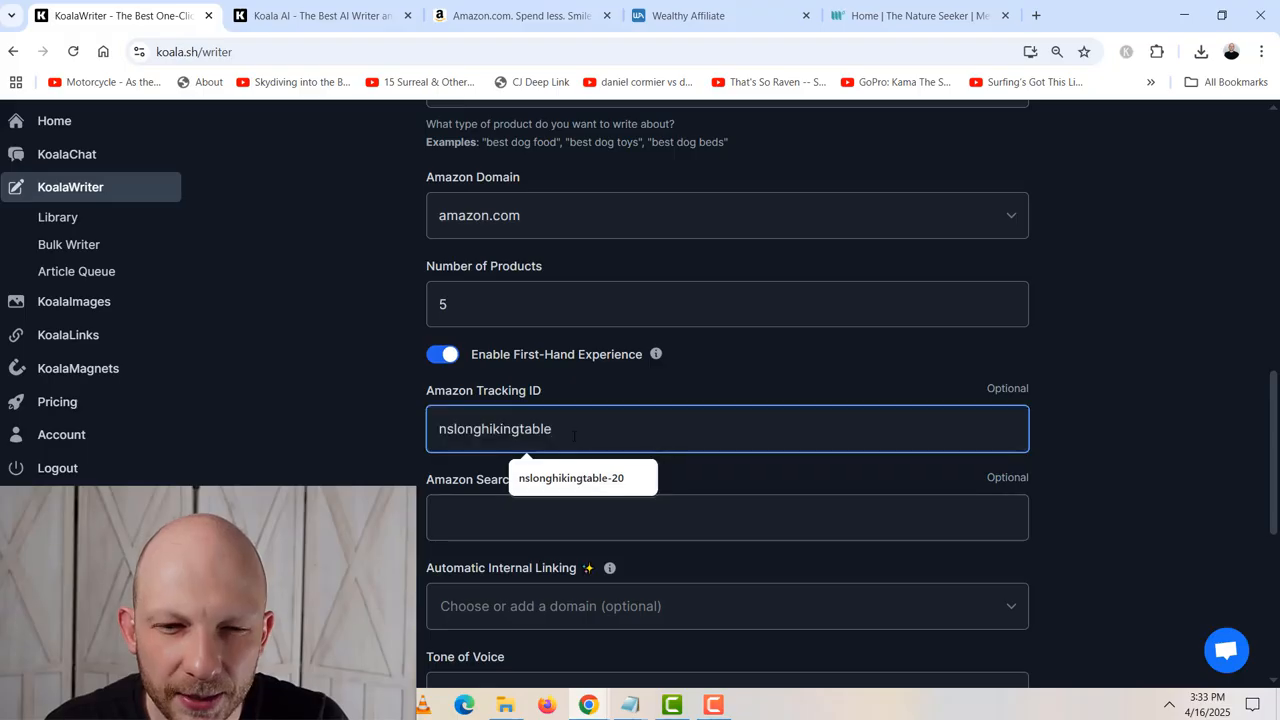
{"action": "type", "text": "-20"}
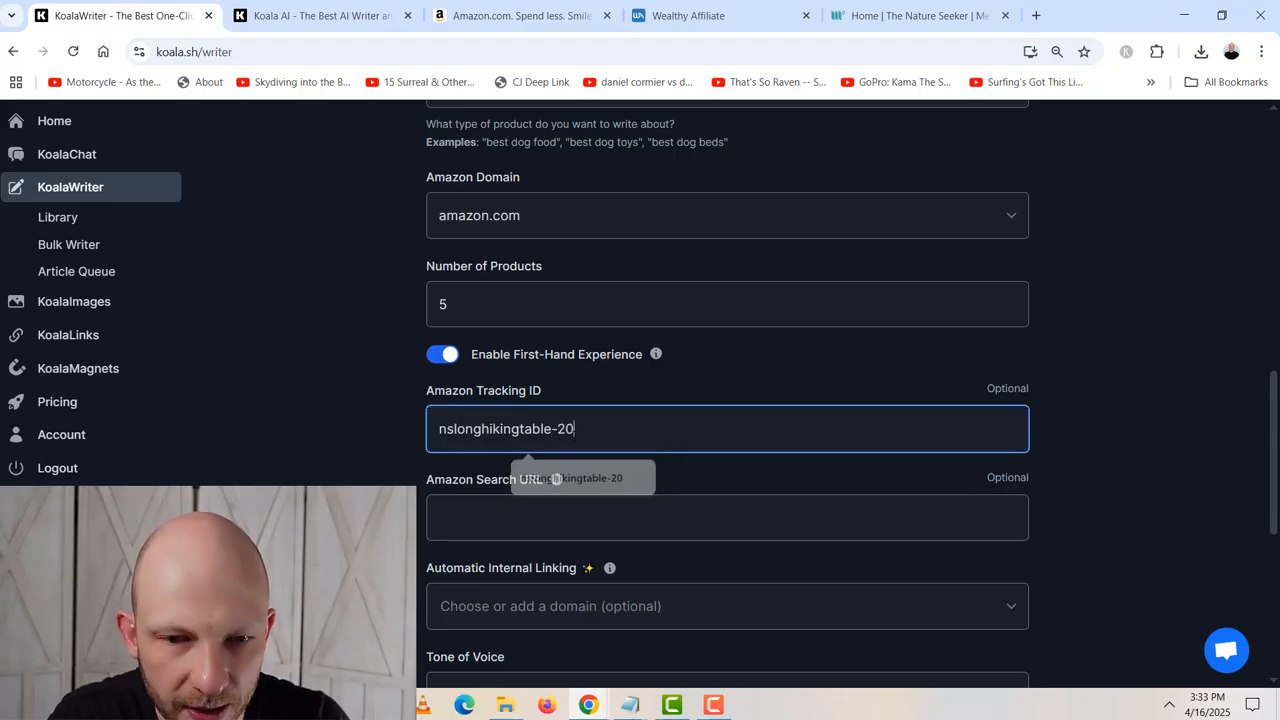
- Select nsdeserthikingtable-20 as the tracking ID for the Amazon SiteStripe link, and return to KoalaWriter to highlight the -20 suffix of its Amazon Tracking ID
{"action": "left_click", "coordinate": [507, 18]}
{"action": "left_click", "coordinate": [1088, 210]}
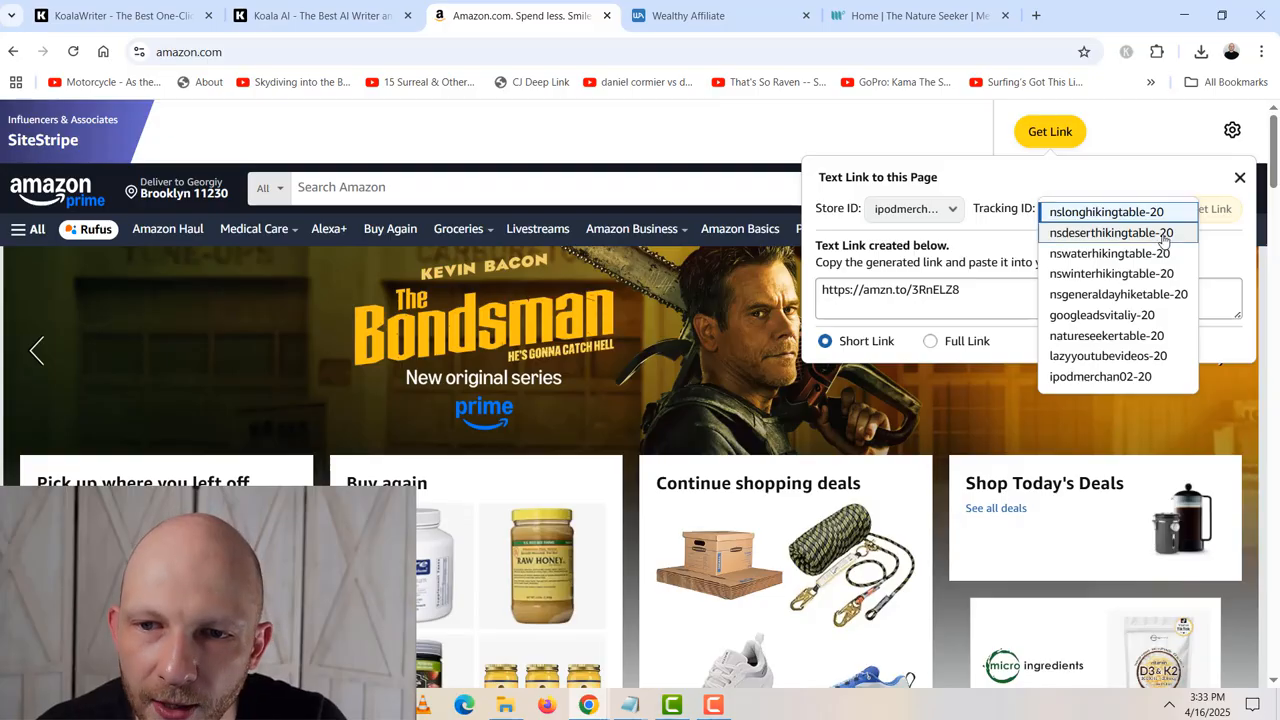
{"action": "left_click_drag", "start_coordinate": [1164, 240], "coordinate": [1073, 240]}
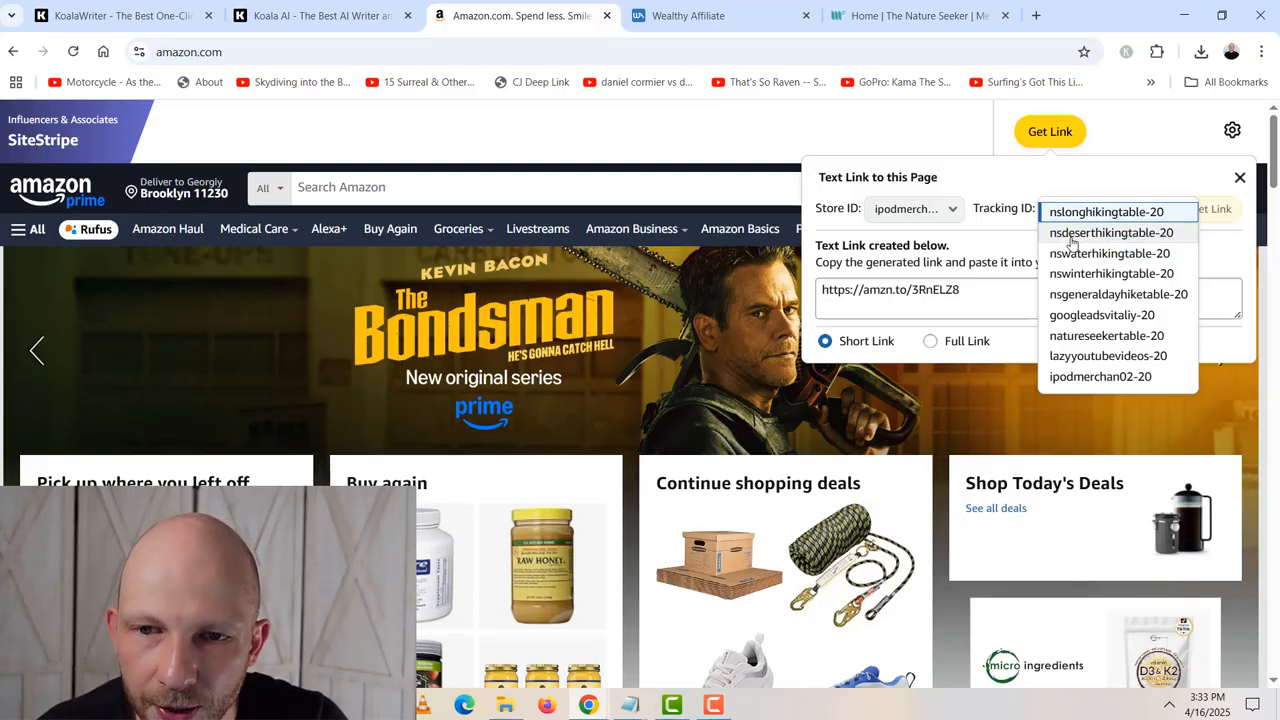
{"action": "left_click", "coordinate": [1073, 240]}
{"action": "left_click", "coordinate": [1078, 214]}
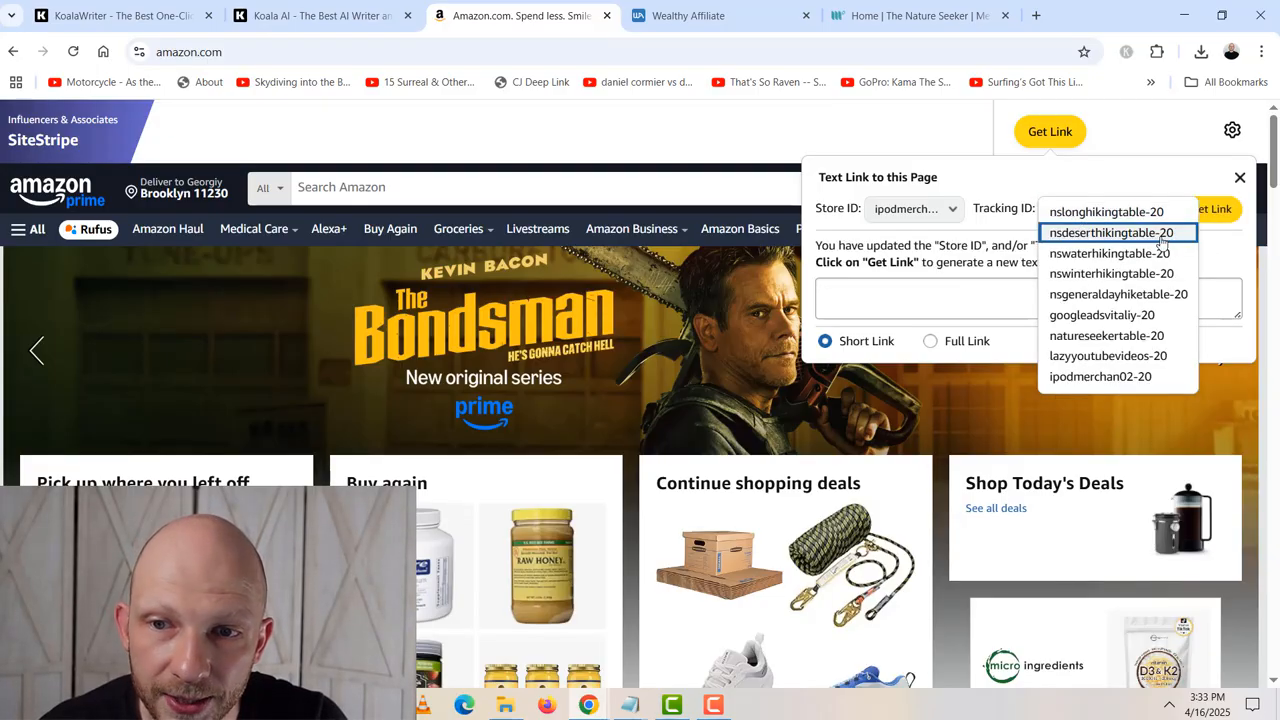
{"action": "left_click", "coordinate": [102, 9]}
{"action": "double_click", "coordinate": [566, 429]}
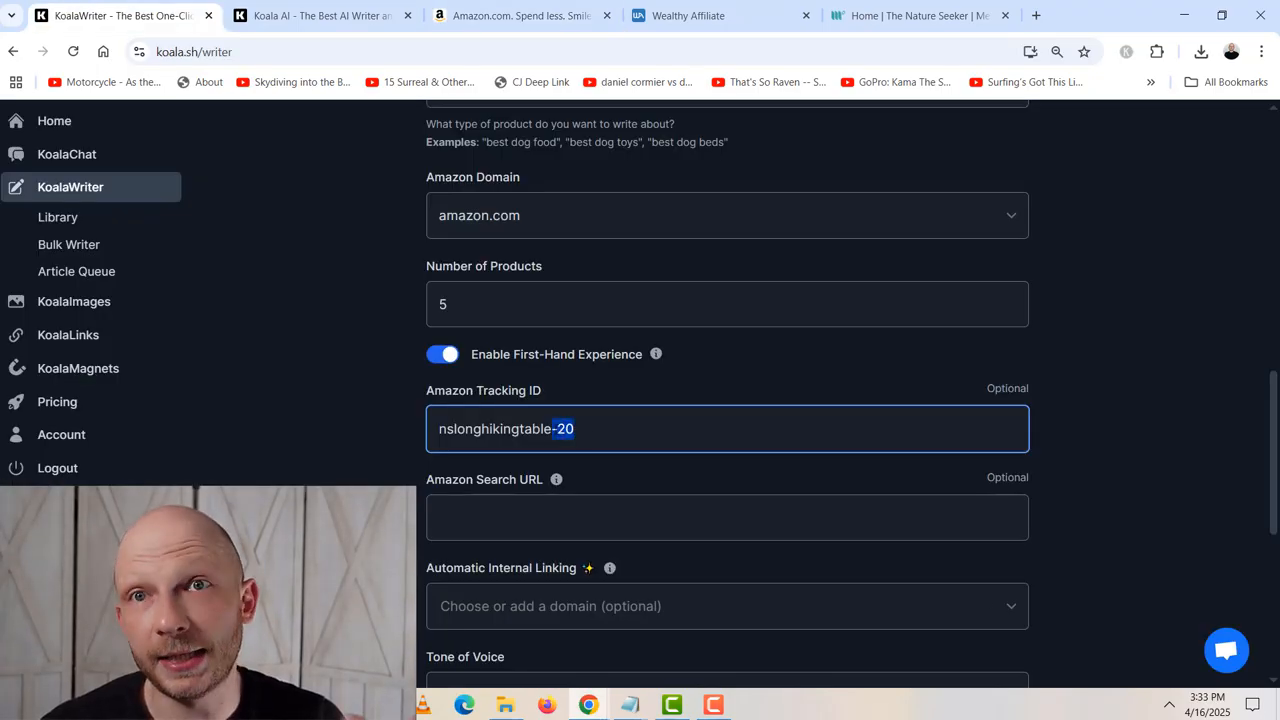
- Check the tracking IDs listed on Amazon against the Amazon Tracking ID entered in KoalaWriter
{"action": "left_click", "coordinate": [490, 18]}
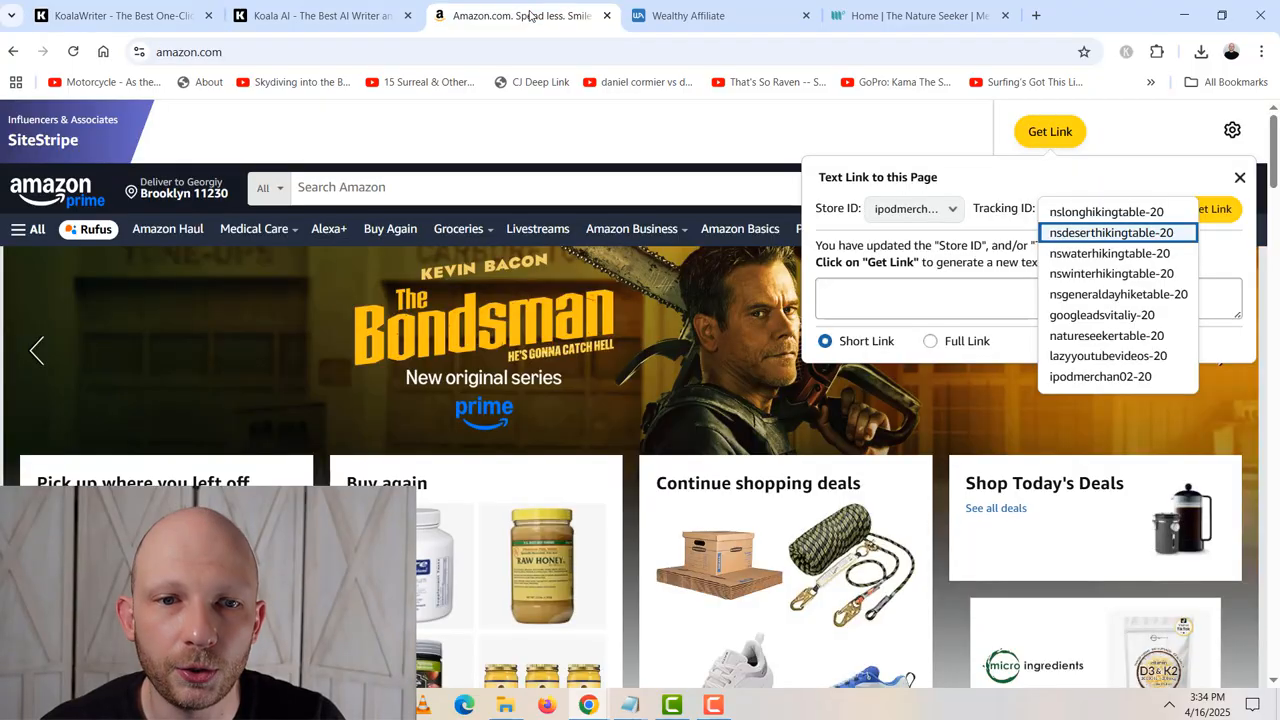
{"action": "left_click", "coordinate": [102, 12]}
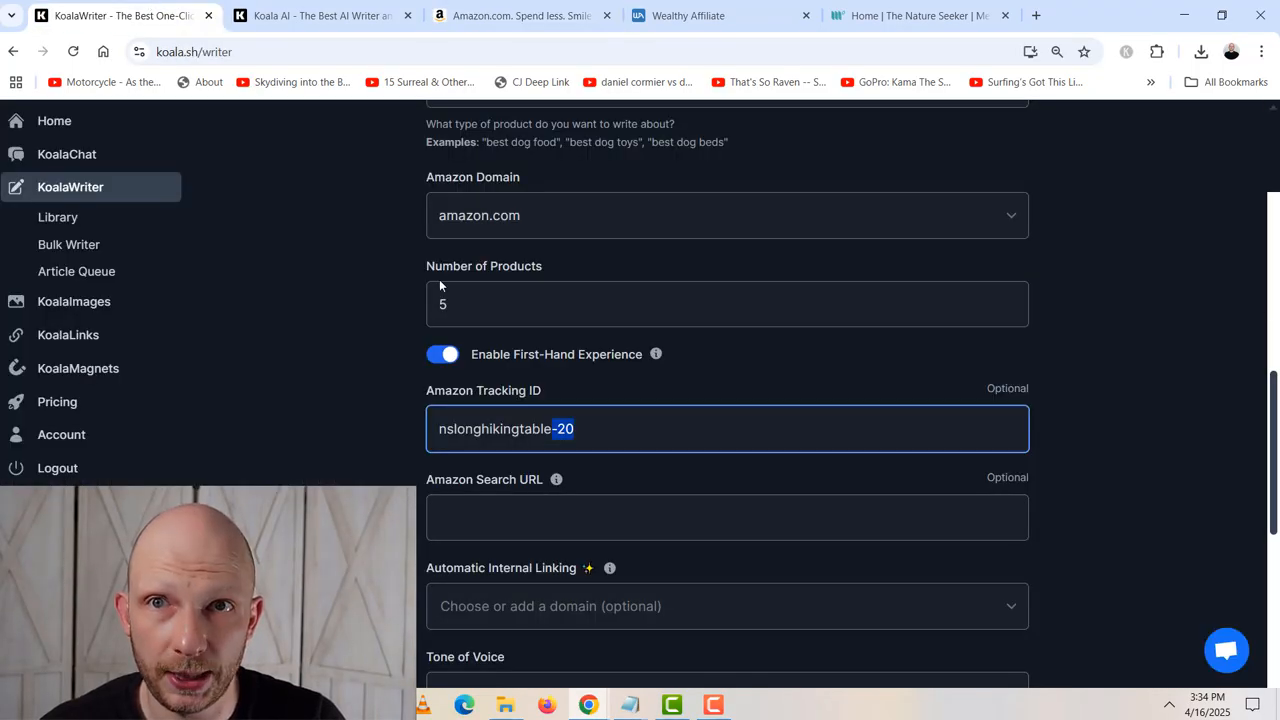
{"action": "left_click", "coordinate": [379, 390]}
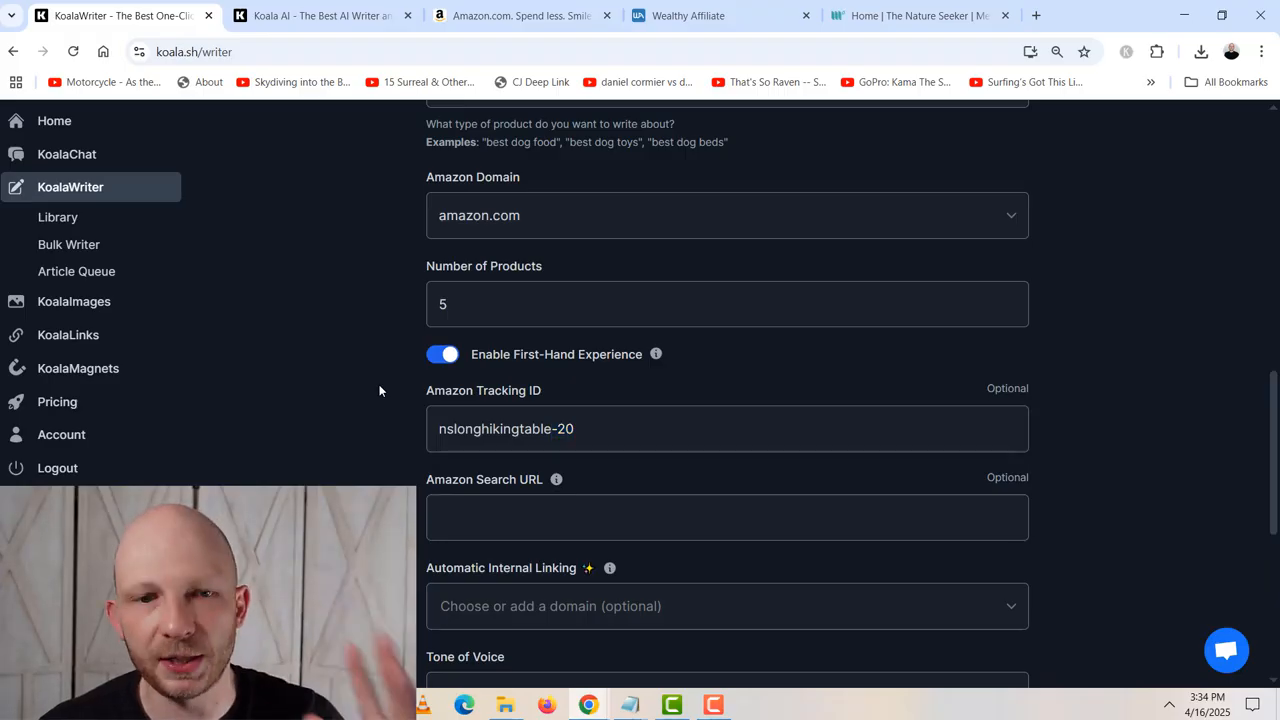
{"action": "left_click_drag", "start_coordinate": [578, 430], "coordinate": [435, 432]}
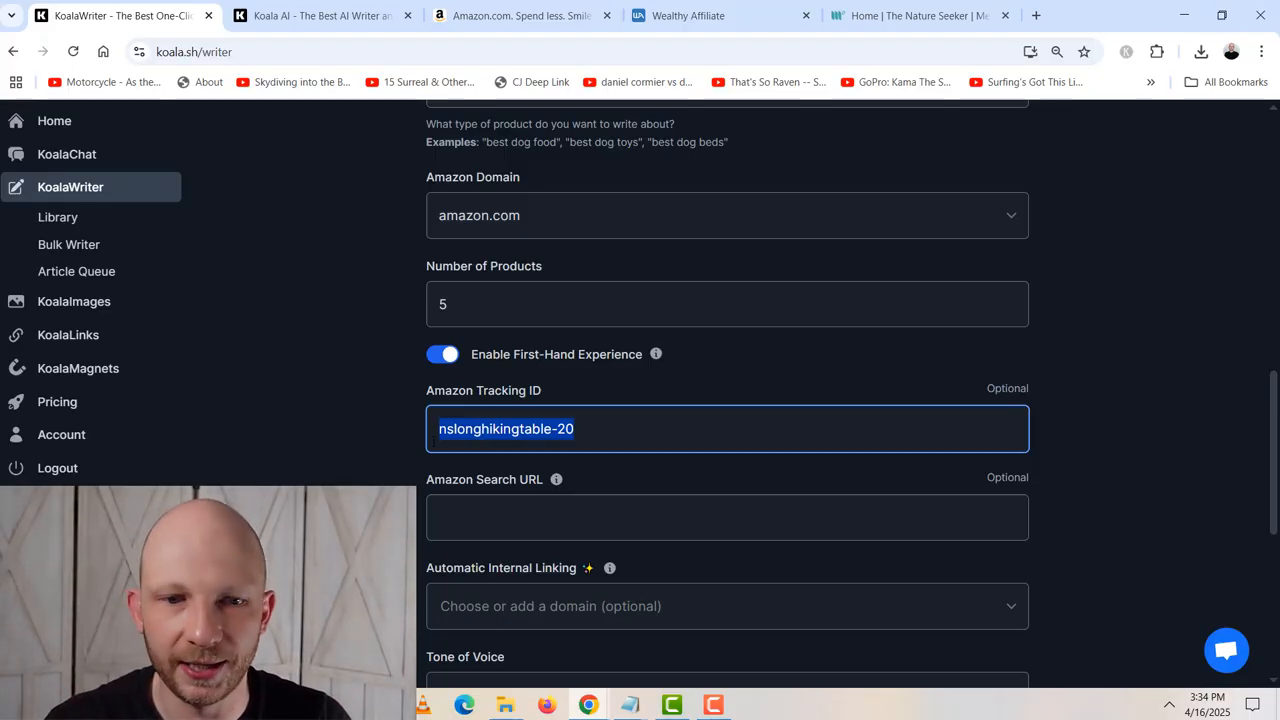
{"action": "left_click", "coordinate": [422, 478]}
{"action": "scroll", "coordinate": [422, 478], "scroll_direction": "down", "scroll_amount": 1}
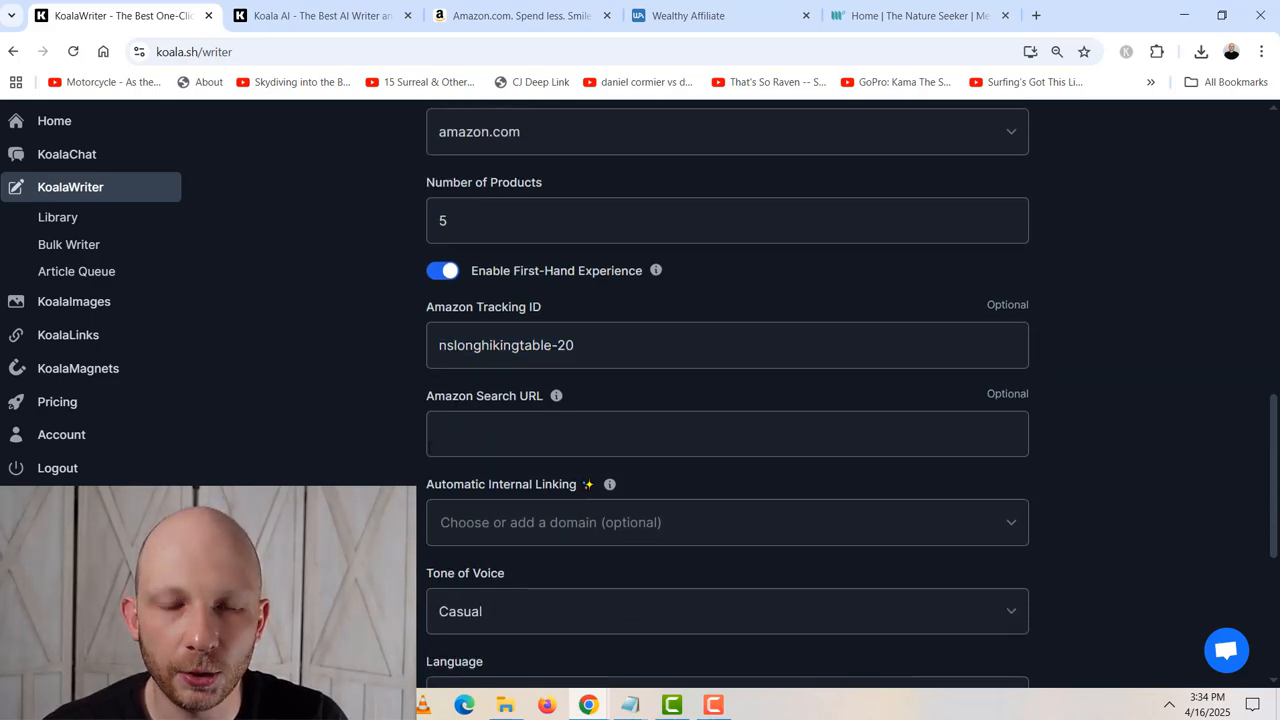
- Check the empty Amazon Search URL setting, and switch to Amazon to search for mens hiking shoes
{"action": "left_click", "coordinate": [770, 426]}
{"action": "left_click", "coordinate": [381, 440]}
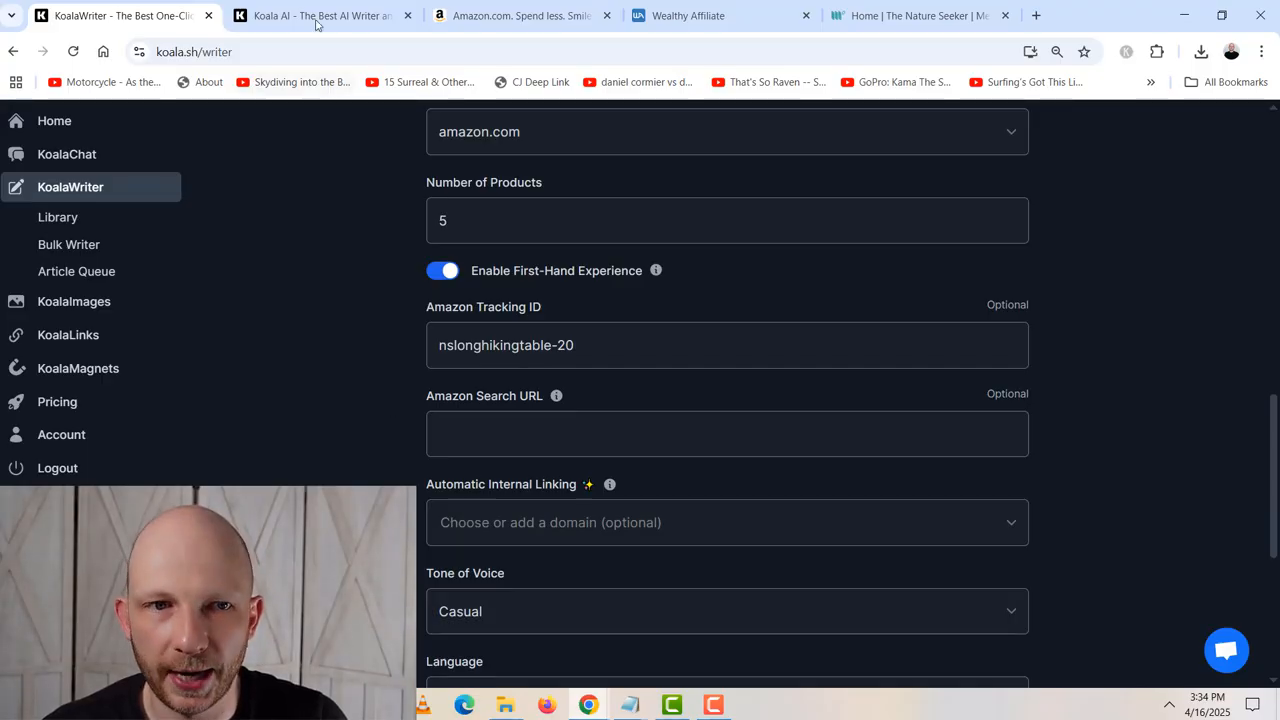
{"action": "left_click", "coordinate": [515, 15]}
{"action": "left_click", "coordinate": [497, 190]}
{"action": "type", "text": "men"}
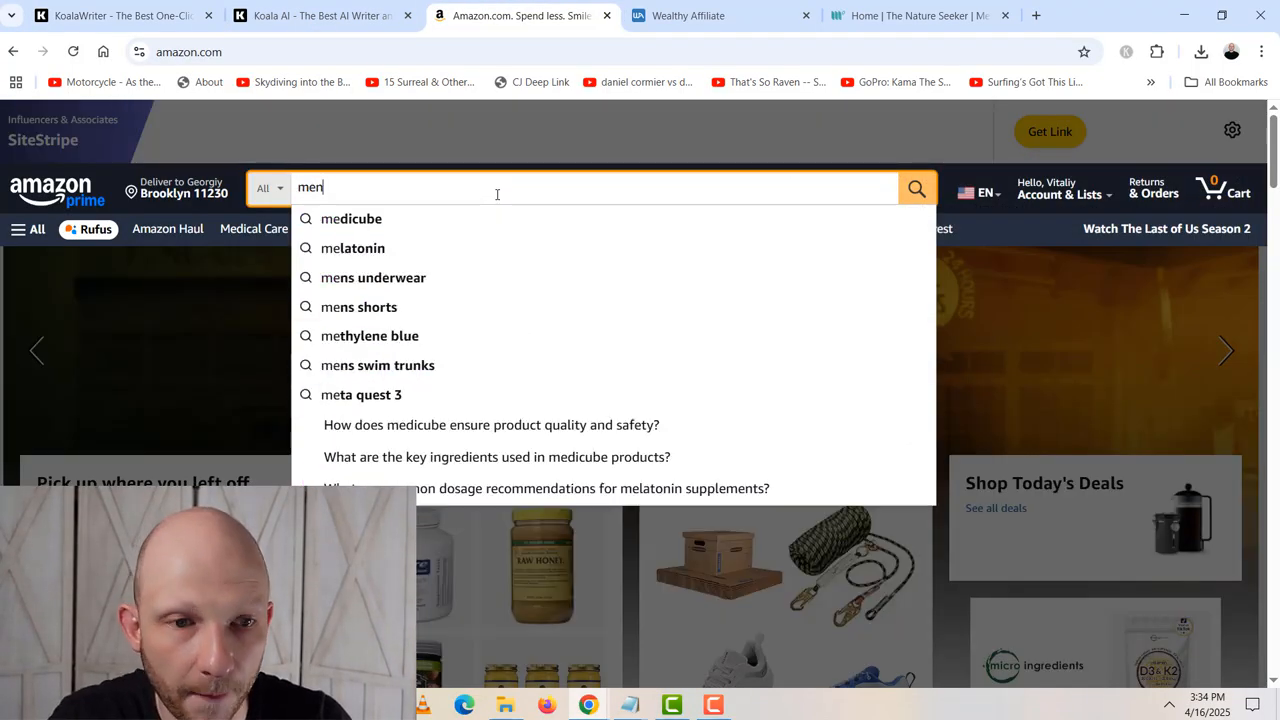
{"action": "type", "text": "s hiking shoes"}
{"action": "key", "text": "Return"}
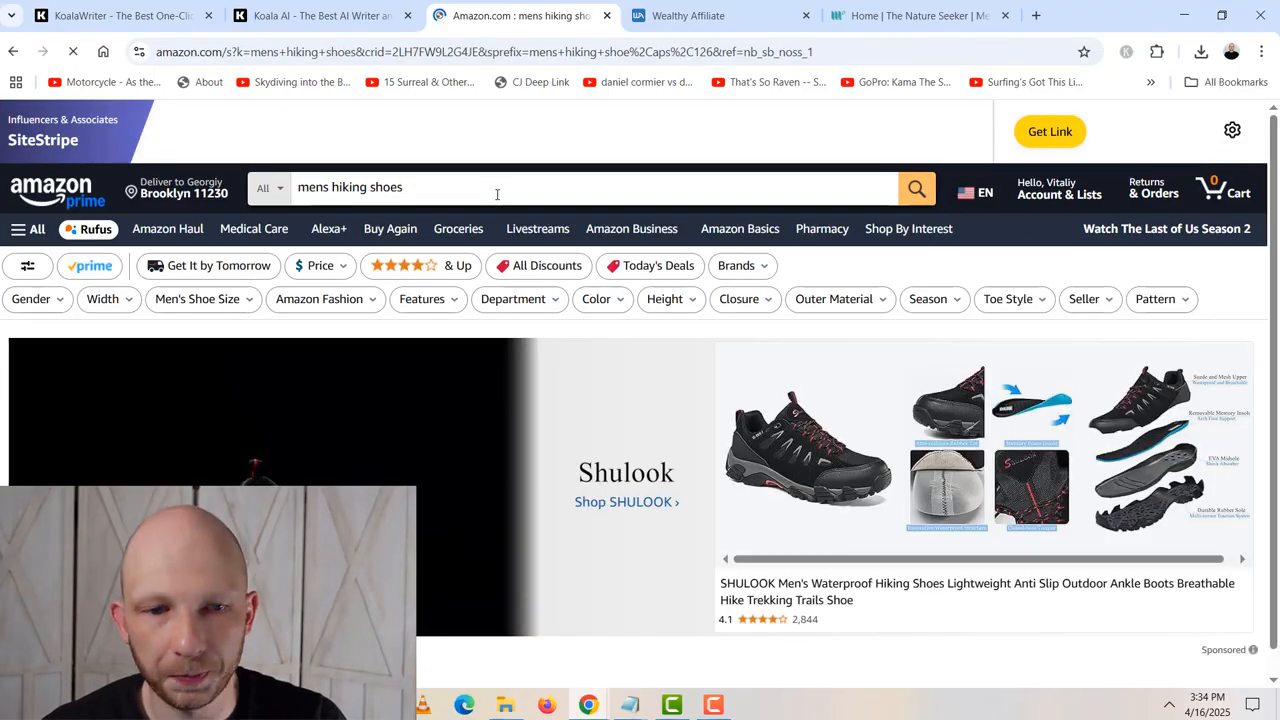
{"action": "scroll", "coordinate": [572, 400], "scroll_direction": "down", "scroll_amount": 4}
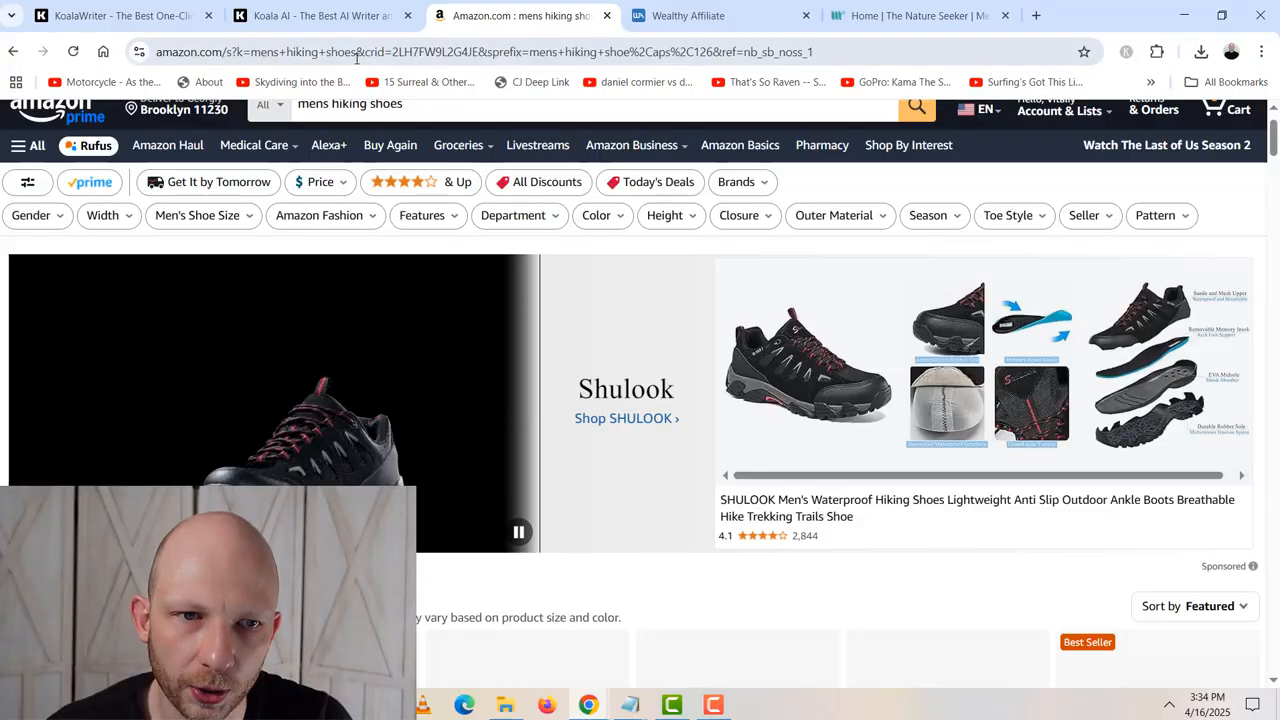
{"action": "left_click", "coordinate": [600, 51]}
{"action": "left_click", "coordinate": [606, 48]}
{"action": "left_click_drag", "start_coordinate": [889, 49], "coordinate": [193, 35]}
{"action": "left_click", "coordinate": [297, 52]}
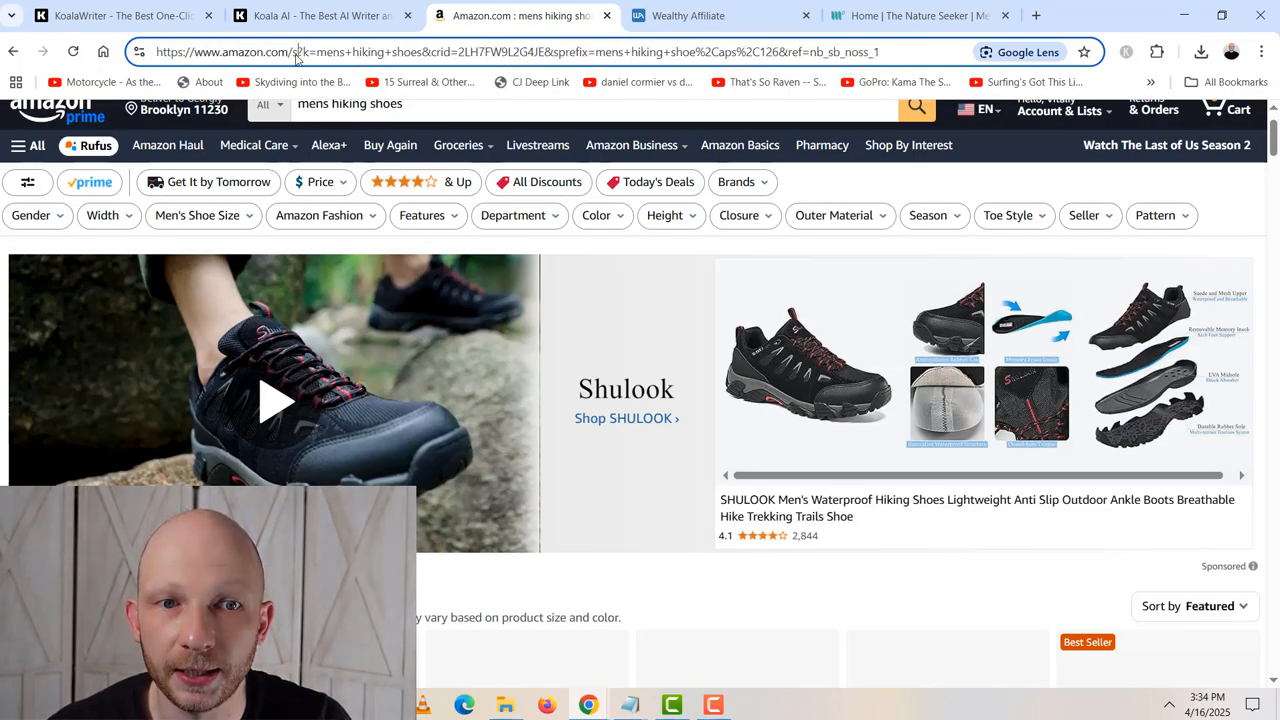
{"action": "left_click_drag", "start_coordinate": [157, 51], "coordinate": [425, 51]}
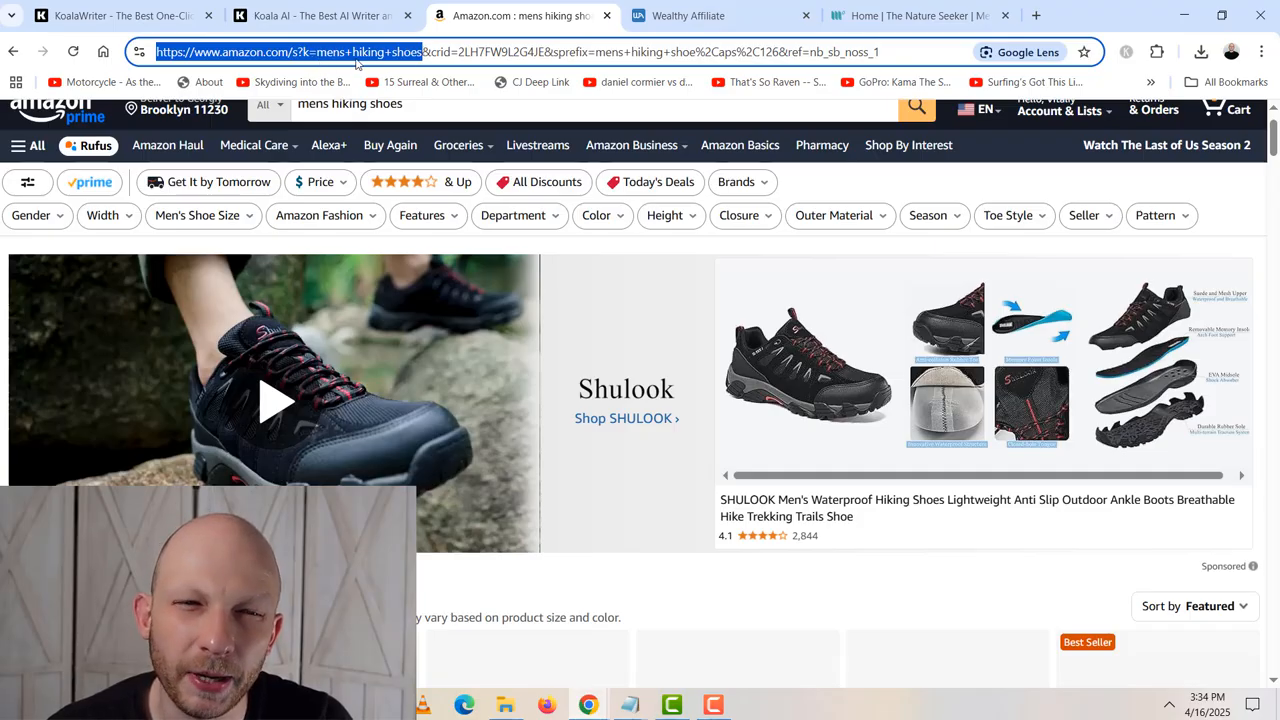
{"action": "right_click", "coordinate": [412, 62]}
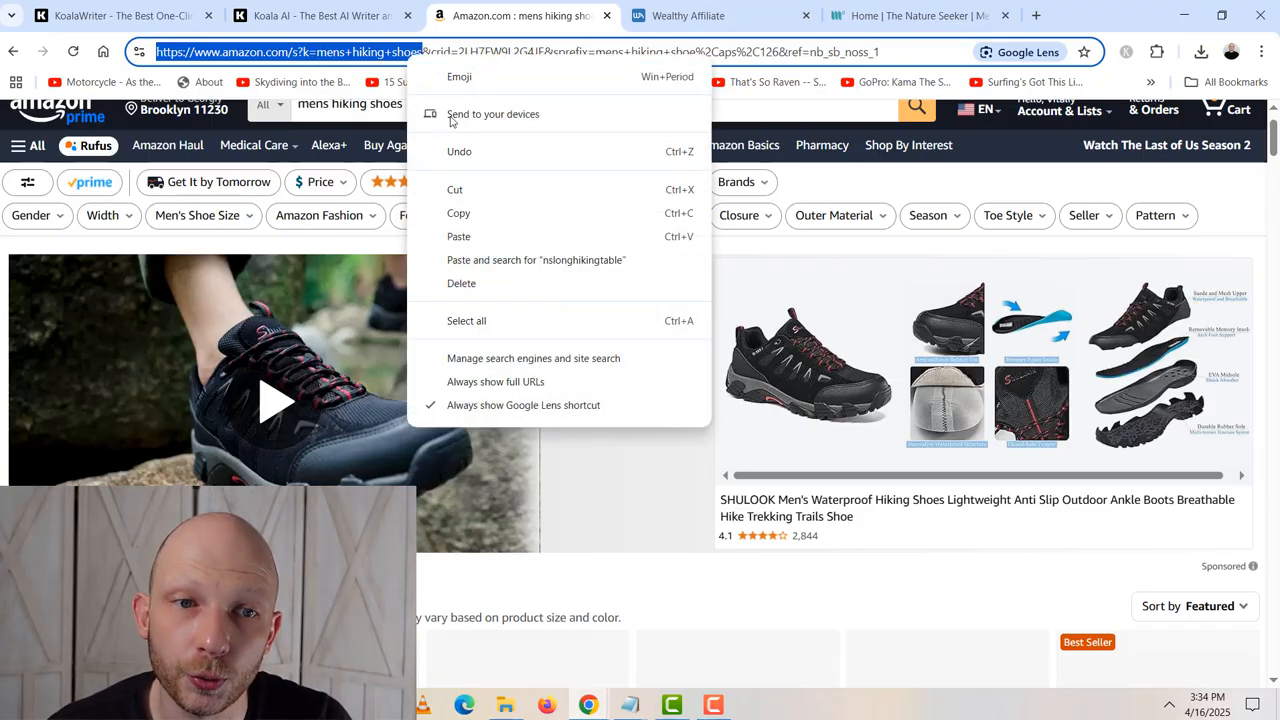
{"action": "left_click", "coordinate": [457, 214]}
{"action": "left_click", "coordinate": [1036, 17]}
{"action": "key", "text": "ctrl+v"}
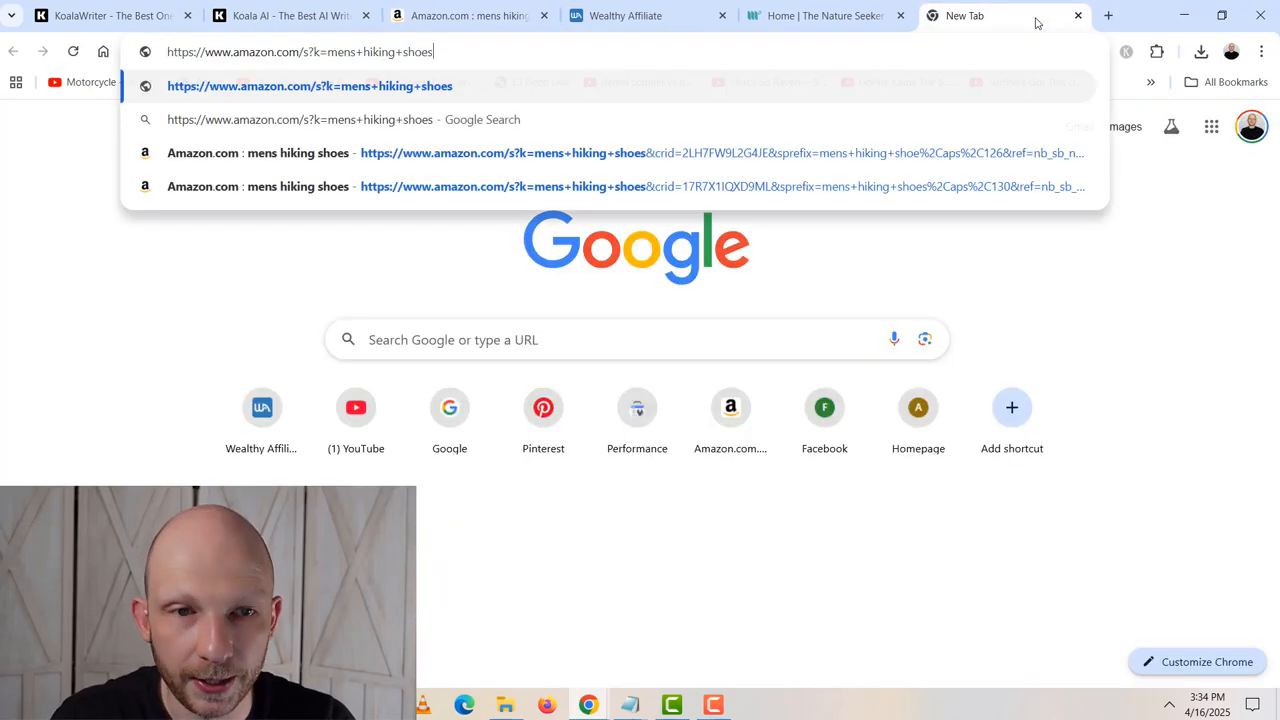
{"action": "key", "text": "Return"}
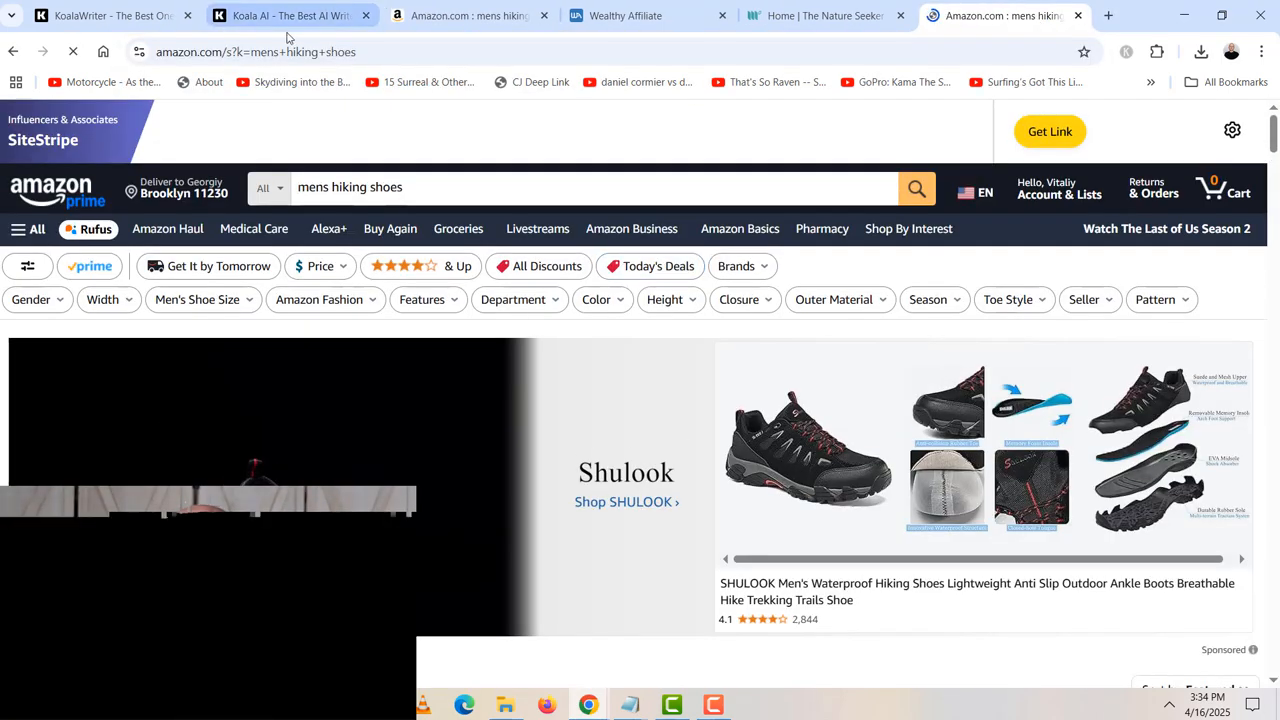
{"action": "left_click", "coordinate": [110, 15]}
{"action": "left_click", "coordinate": [609, 437]}
{"action": "key", "text": "ctrl+v"}
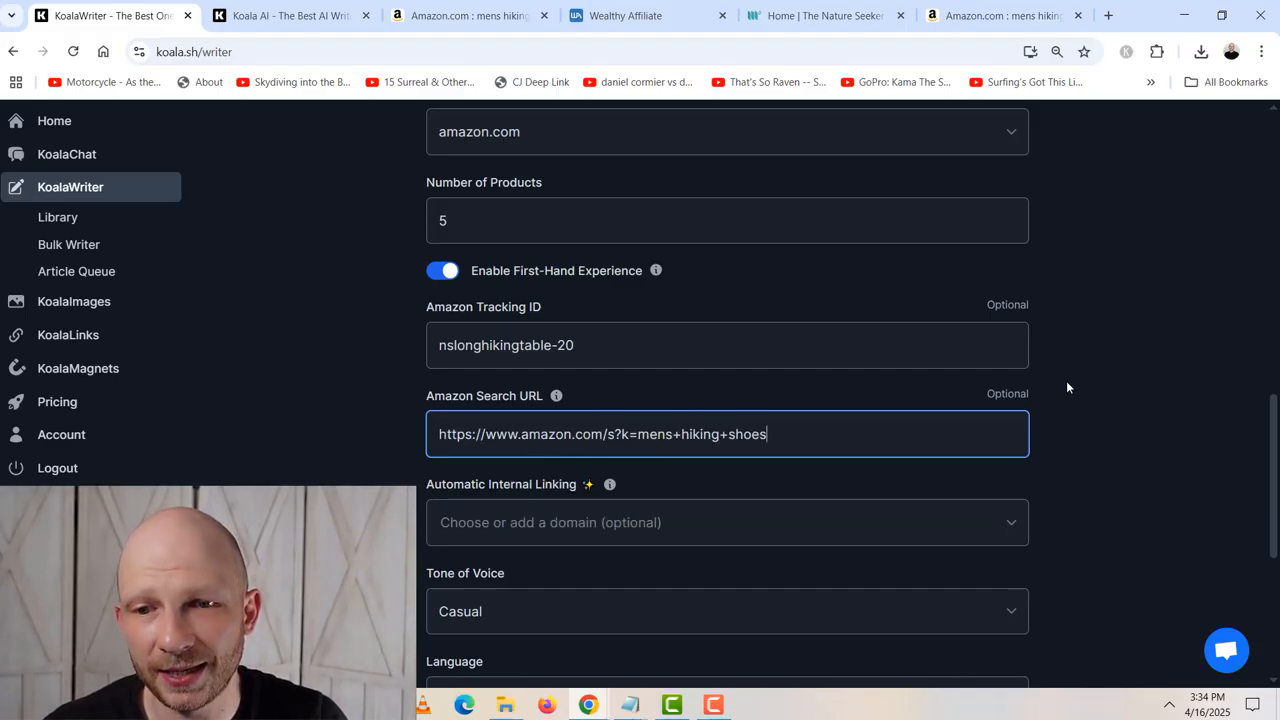
{"action": "left_click_drag", "start_coordinate": [1035, 388], "coordinate": [971, 384]}
{"action": "left_click", "coordinate": [971, 385]}
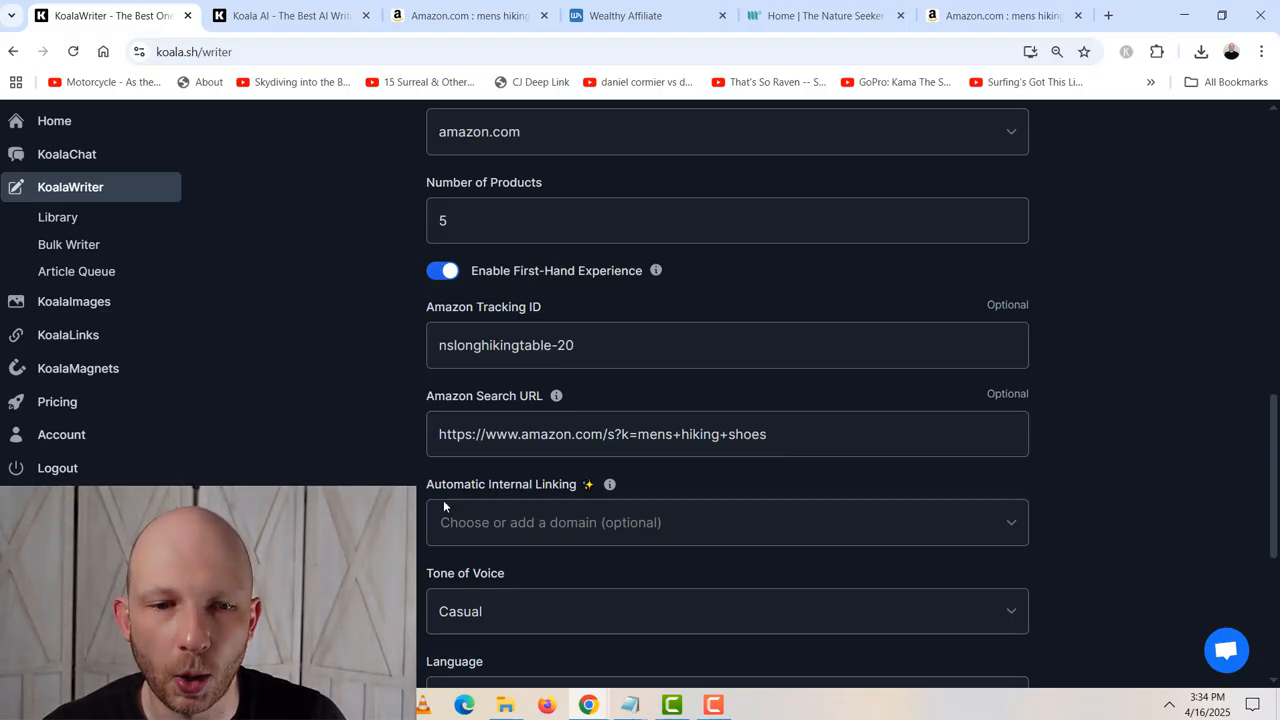
- Review the Tone of Voice options, keeping Casual, and set the Point of View to First Person Singular (I, me, my, mine)
{"action": "scroll", "coordinate": [397, 422], "scroll_direction": "down", "scroll_amount": 2}
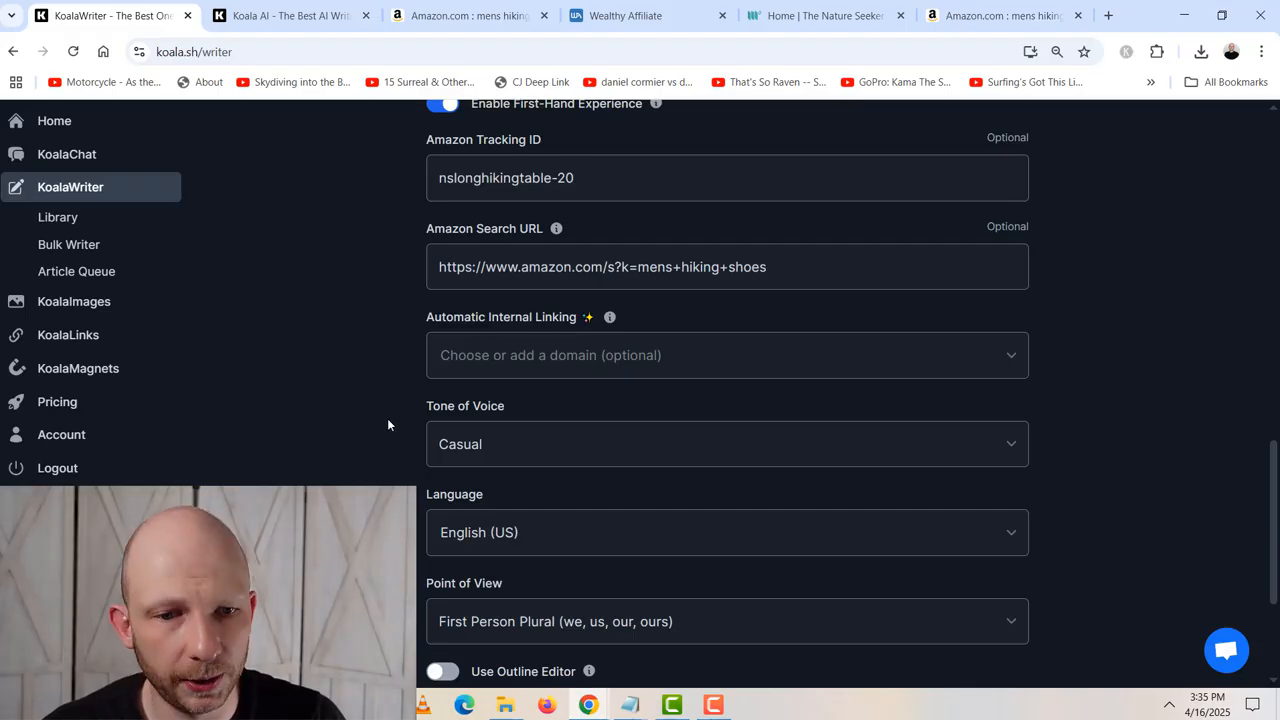
{"action": "scroll", "coordinate": [387, 418], "scroll_direction": "down", "scroll_amount": 1}
{"action": "left_click", "coordinate": [512, 365]}
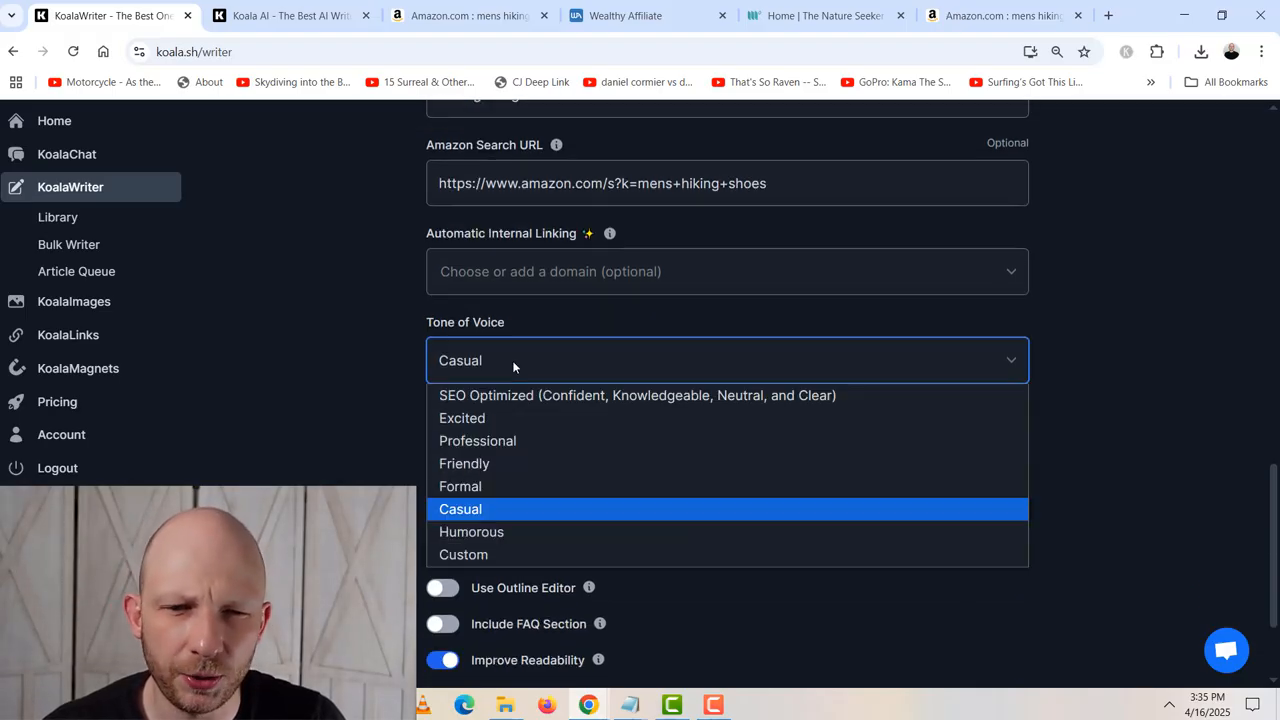
{"action": "left_click", "coordinate": [512, 360]}
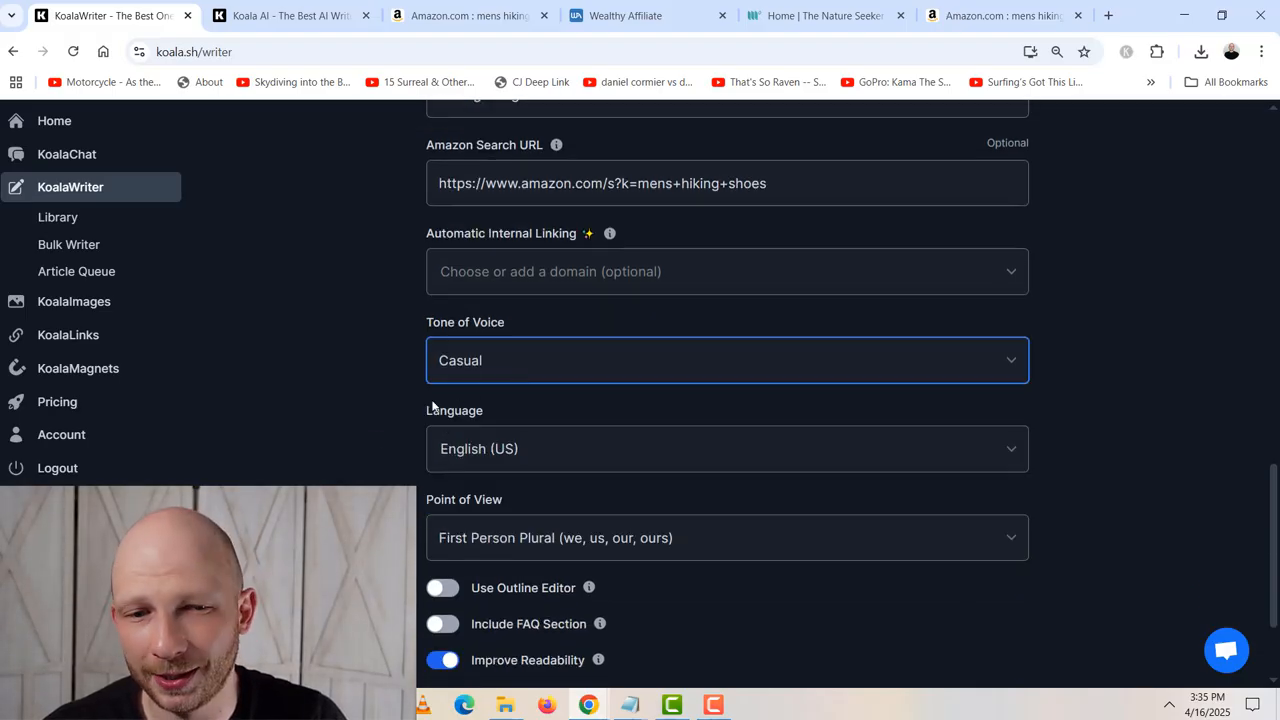
{"action": "scroll", "coordinate": [376, 433], "scroll_direction": "down", "scroll_amount": 1}
{"action": "scroll", "coordinate": [380, 433], "scroll_direction": "down", "scroll_amount": 1}
{"action": "left_click", "coordinate": [481, 380]}
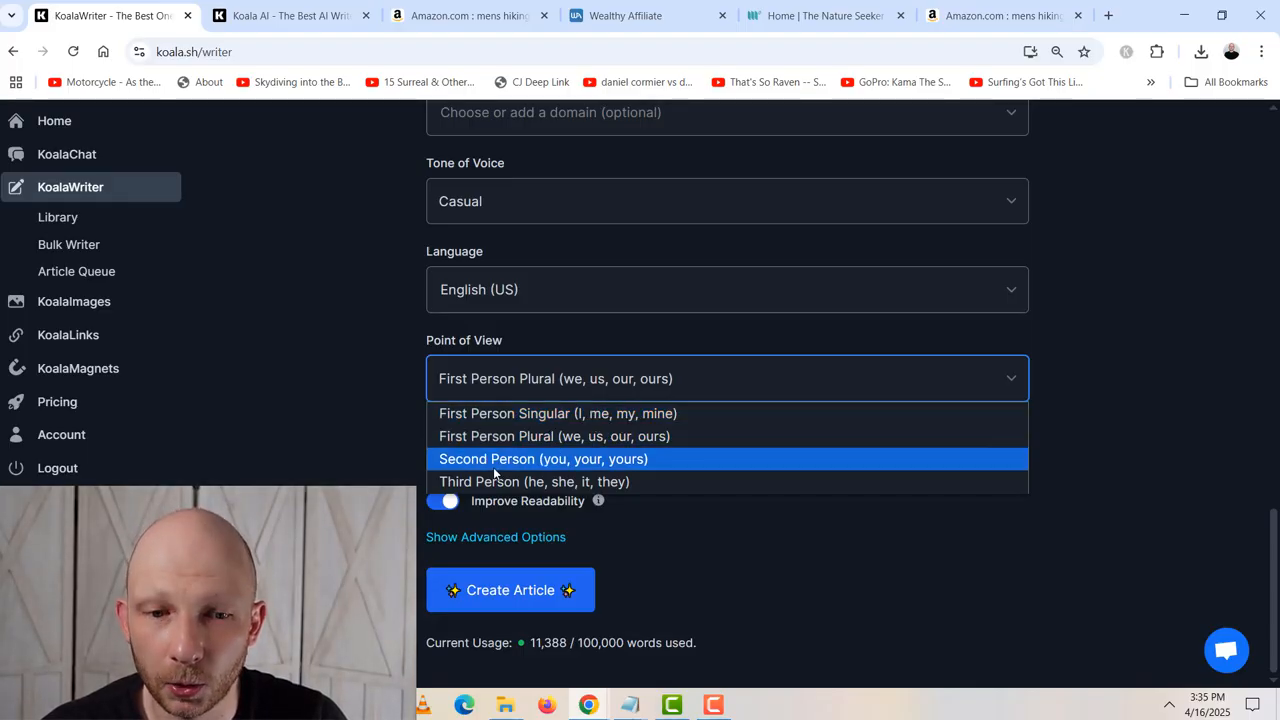
{"action": "left_click", "coordinate": [512, 427]}
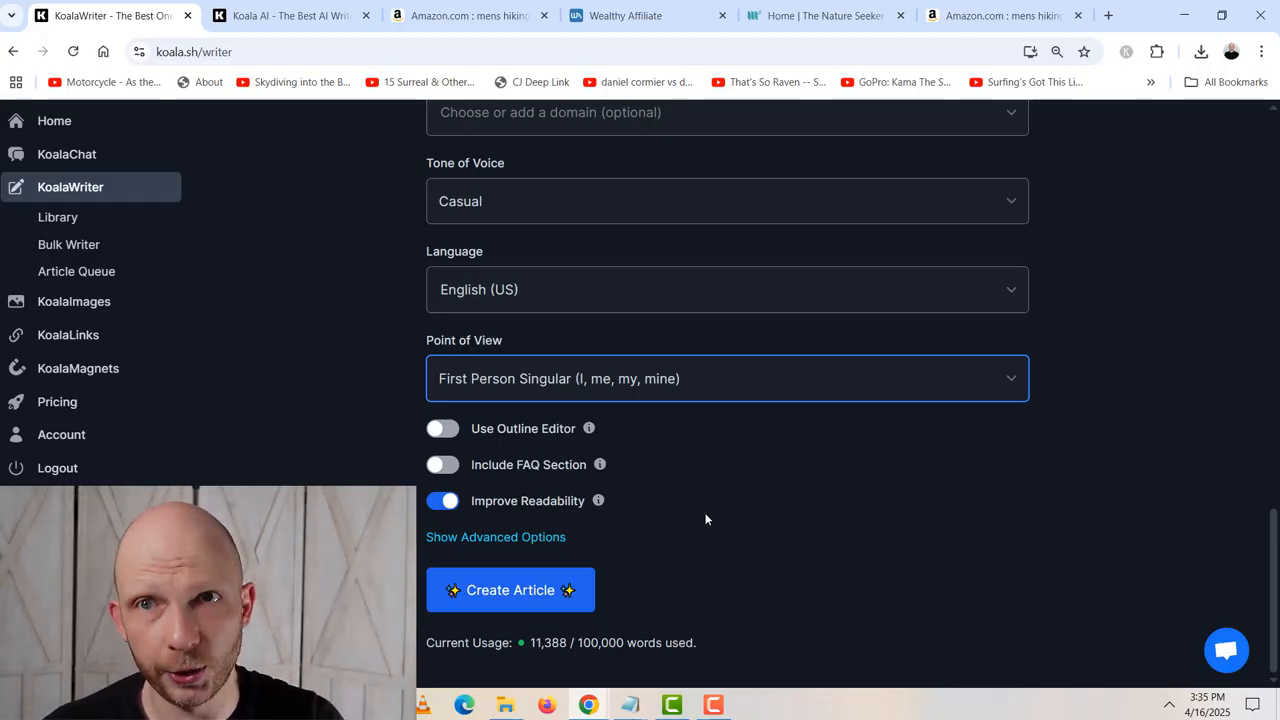
- Create the article outline with the outline editor enabled, and look through its sections
{"action": "left_click", "coordinate": [449, 434]}
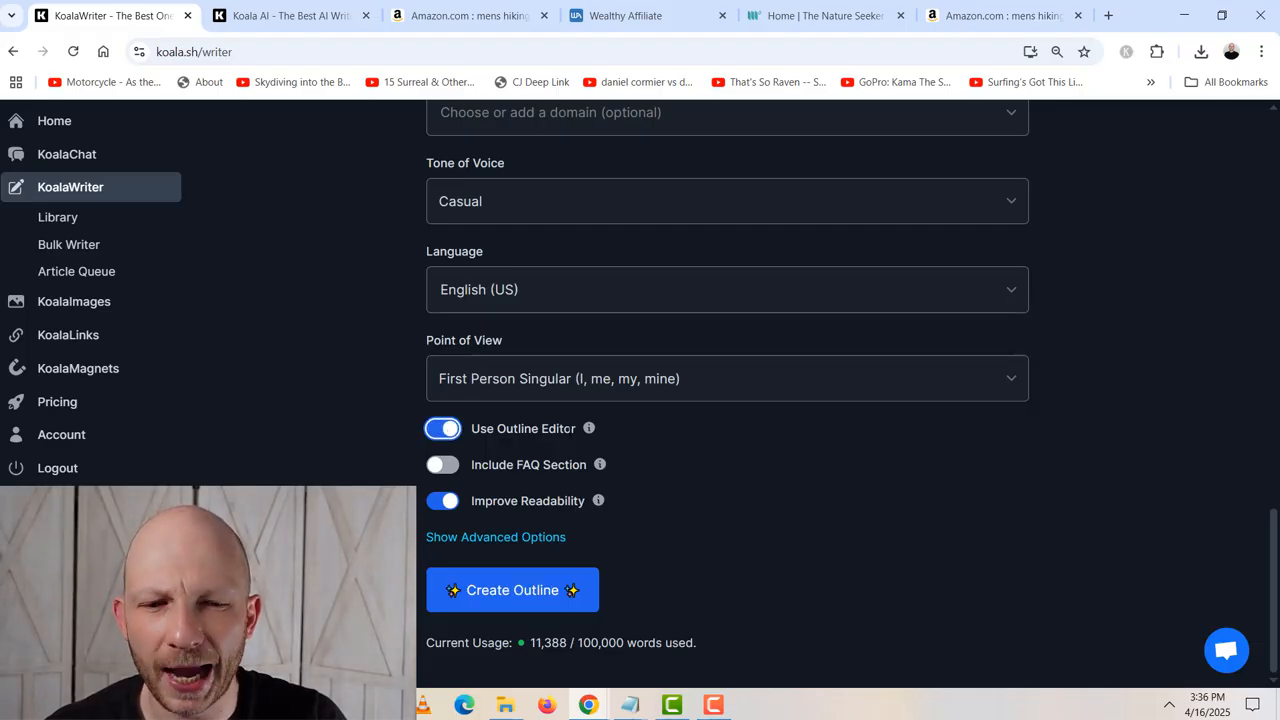
{"action": "left_click", "coordinate": [513, 604]}
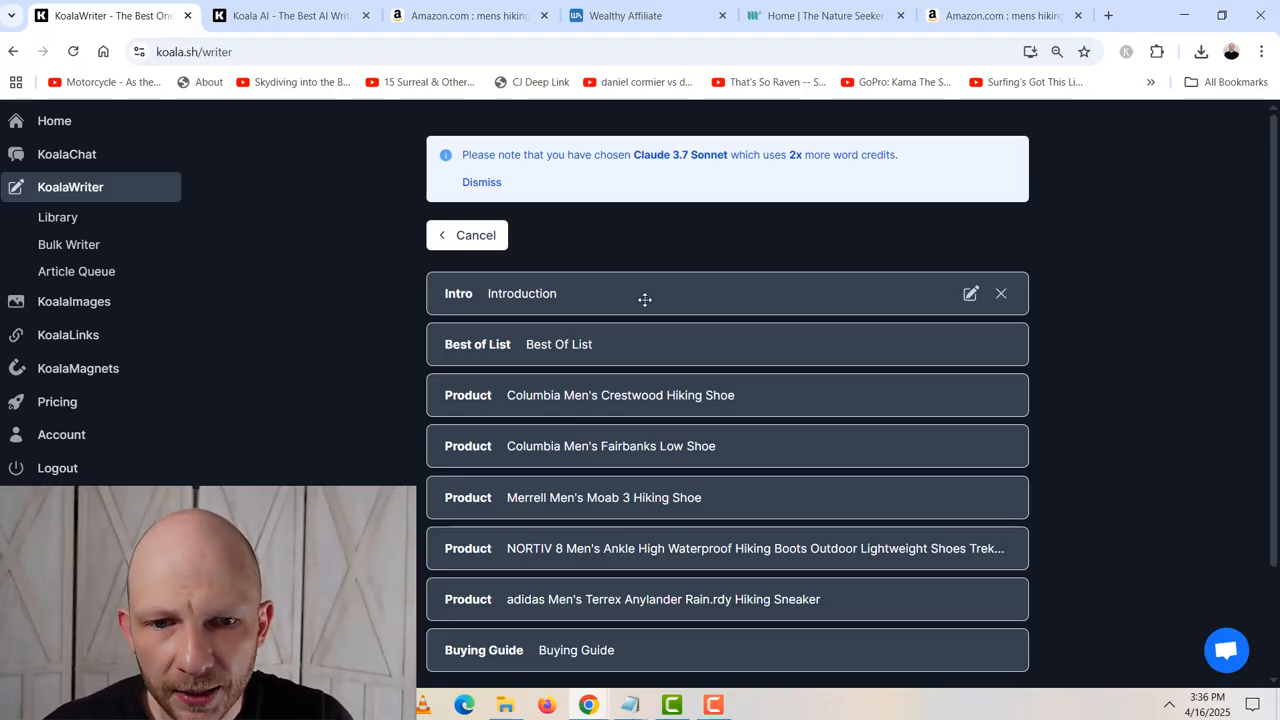
{"action": "mouse_move", "coordinate": [766, 408]}
{"action": "left_mouse_down"}
{"action": "mouse_move", "coordinate": [771, 391]}
{"action": "mouse_move", "coordinate": [763, 406]}
{"action": "left_mouse_up"}
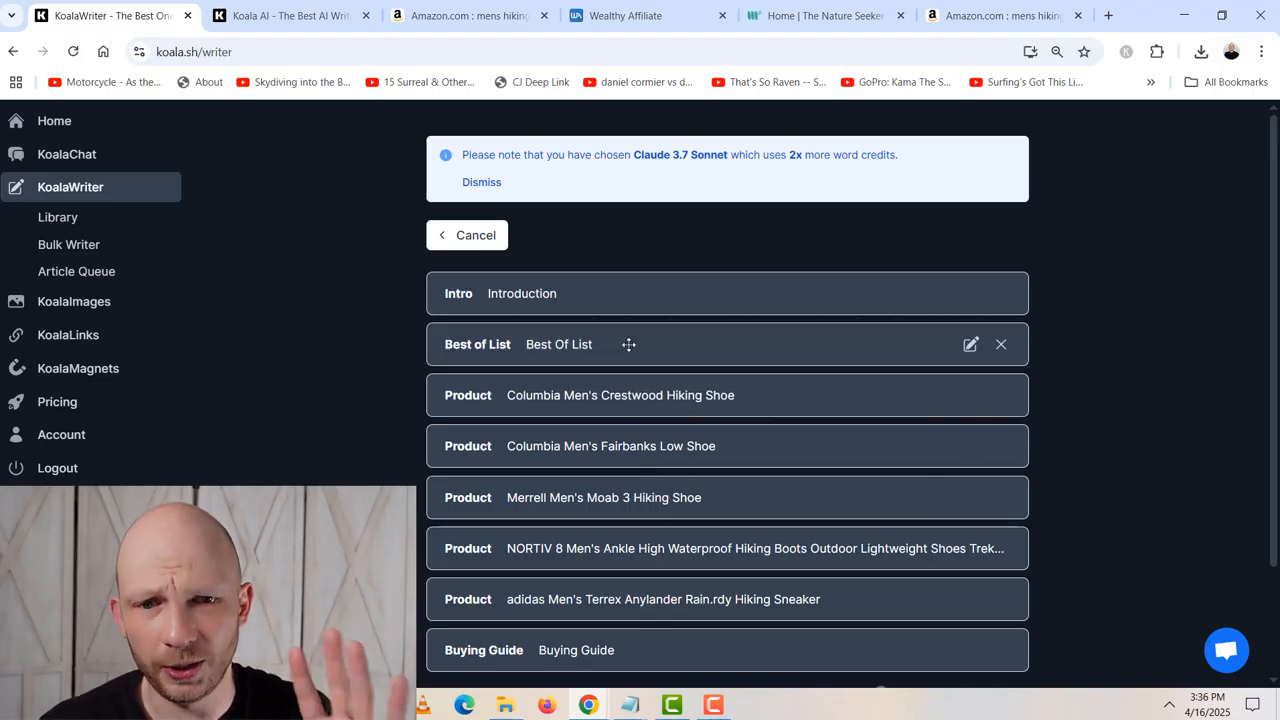
{"action": "scroll", "coordinate": [829, 434], "scroll_direction": "down", "scroll_amount": 2}
{"action": "scroll", "coordinate": [791, 317], "scroll_direction": "up", "scroll_amount": 2}
{"action": "scroll", "coordinate": [757, 483], "scroll_direction": "down", "scroll_amount": 2}
{"action": "scroll", "coordinate": [757, 483], "scroll_direction": "down", "scroll_amount": 1}
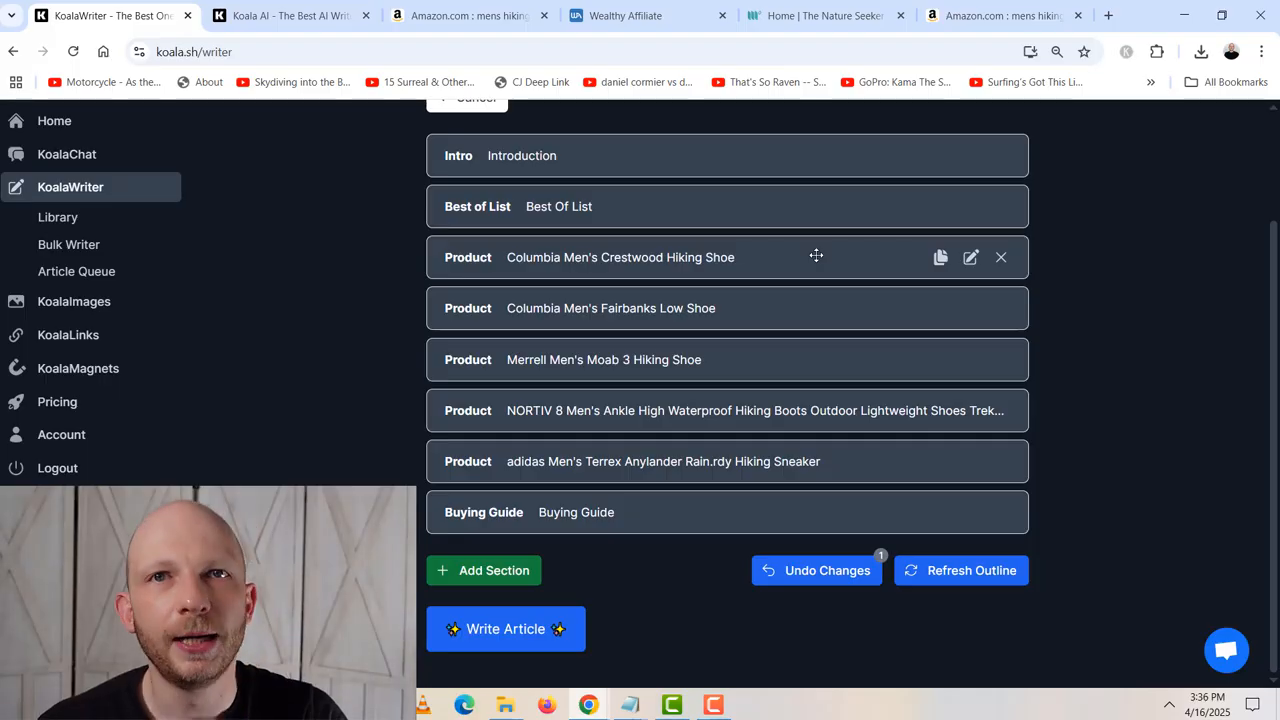
- Open the Columbia Men's Crestwood Hiking Shoe section for editing and select its ASIN
{"action": "left_click", "coordinate": [970, 259]}
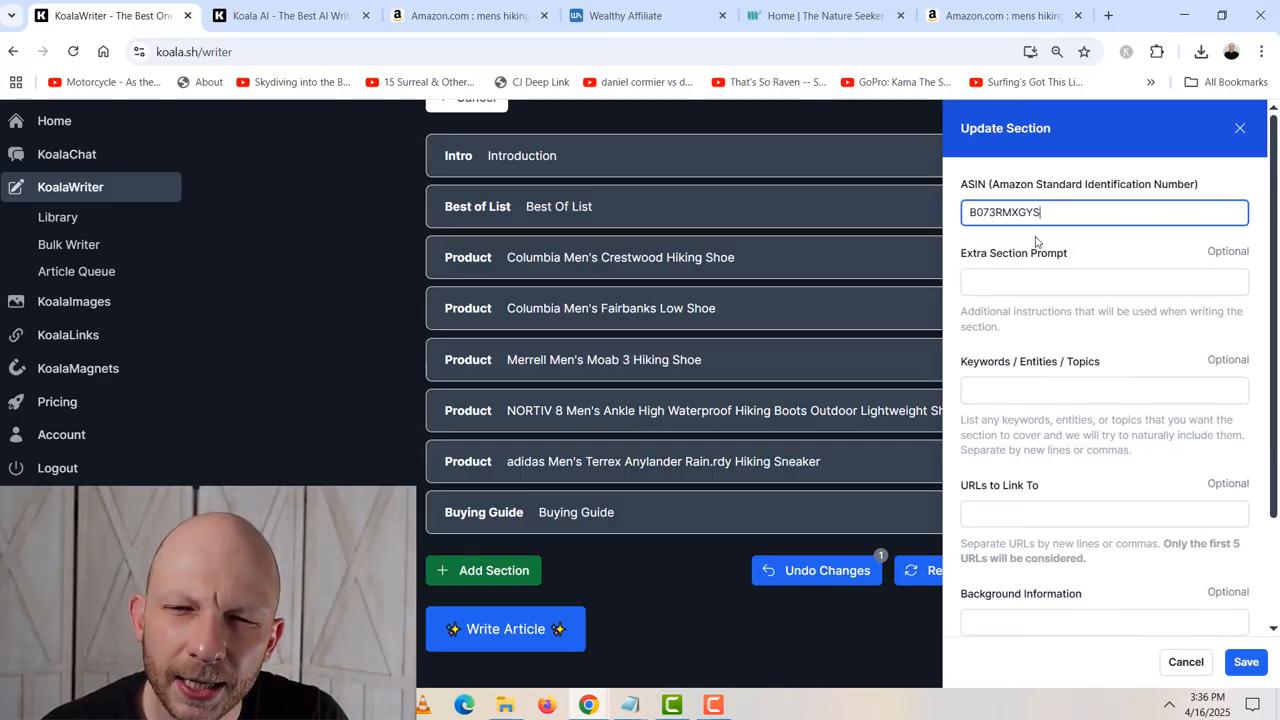
{"action": "left_click_drag", "start_coordinate": [1033, 220], "coordinate": [953, 229]}
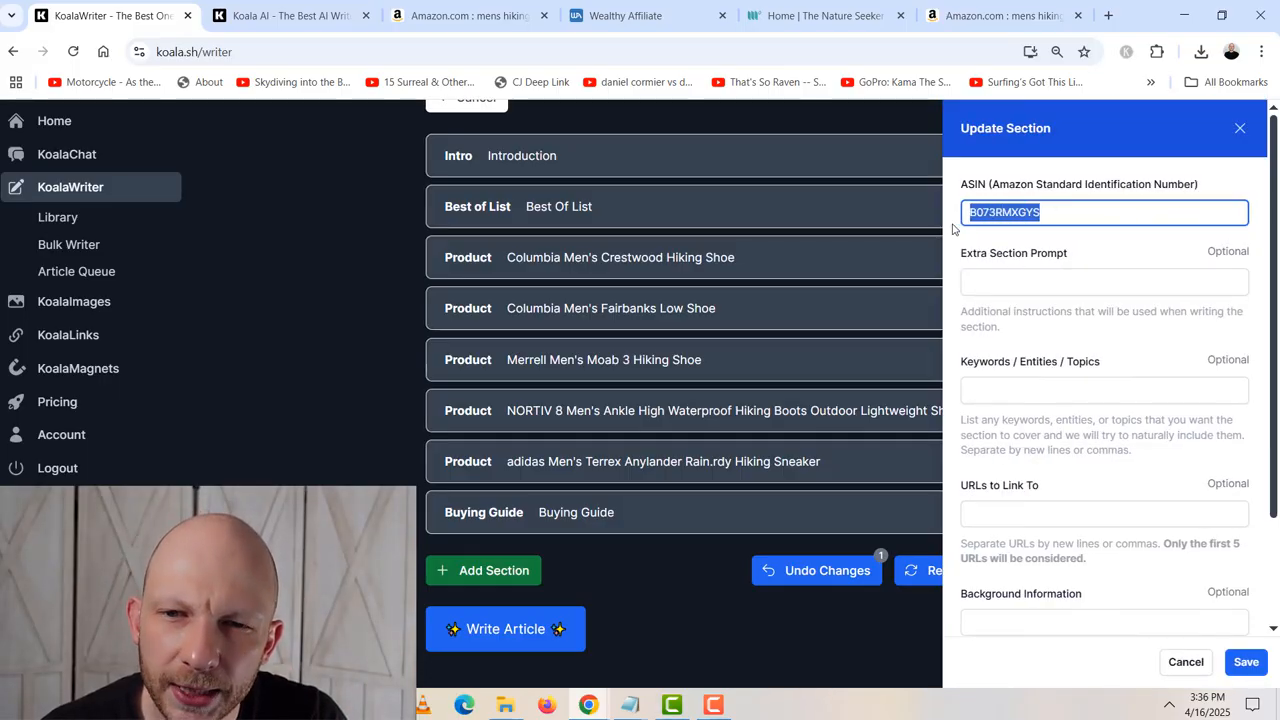
{"action": "left_click", "coordinate": [1007, 213]}
{"action": "left_click_drag", "start_coordinate": [1054, 215], "coordinate": [960, 233]}
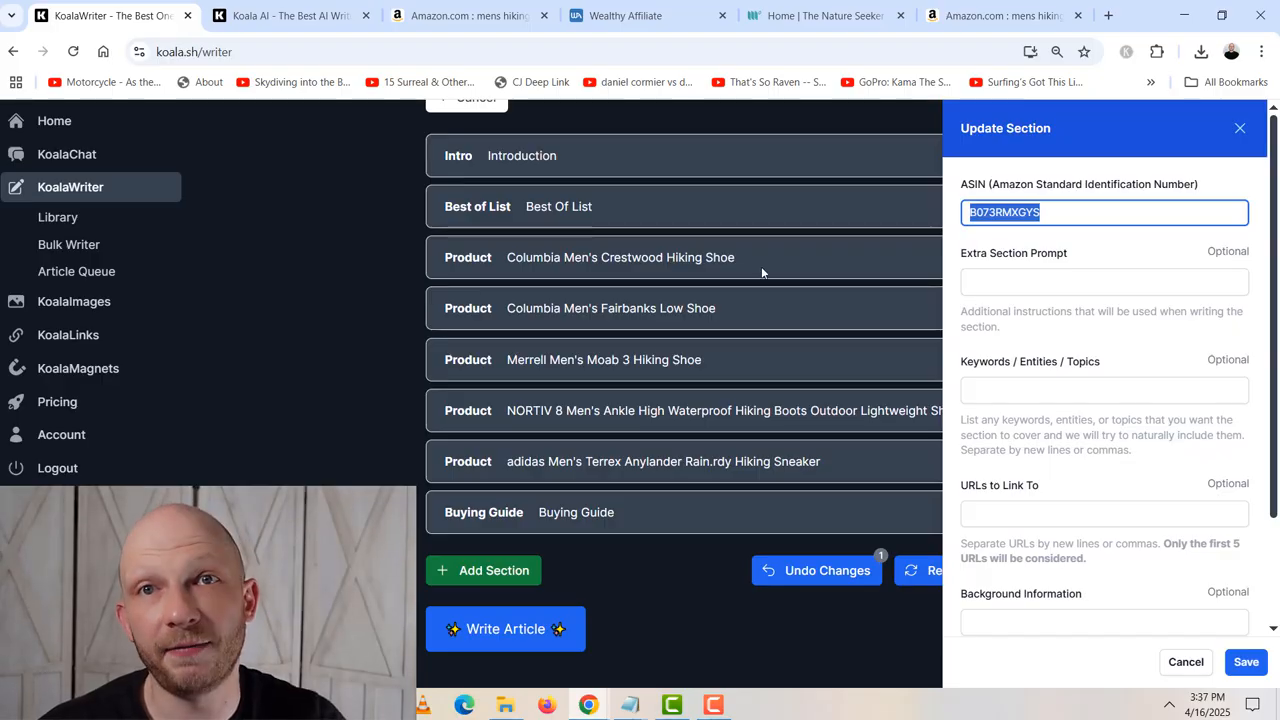
- Switch to the Amazon search results, browse the hiking shoes, and open the Merrell Men's Chameleon 8 Stretch Hiking Shoe product page
{"action": "key", "text": "ctrl+9"}
{"action": "scroll", "coordinate": [504, 456], "scroll_direction": "down", "scroll_amount": 5}
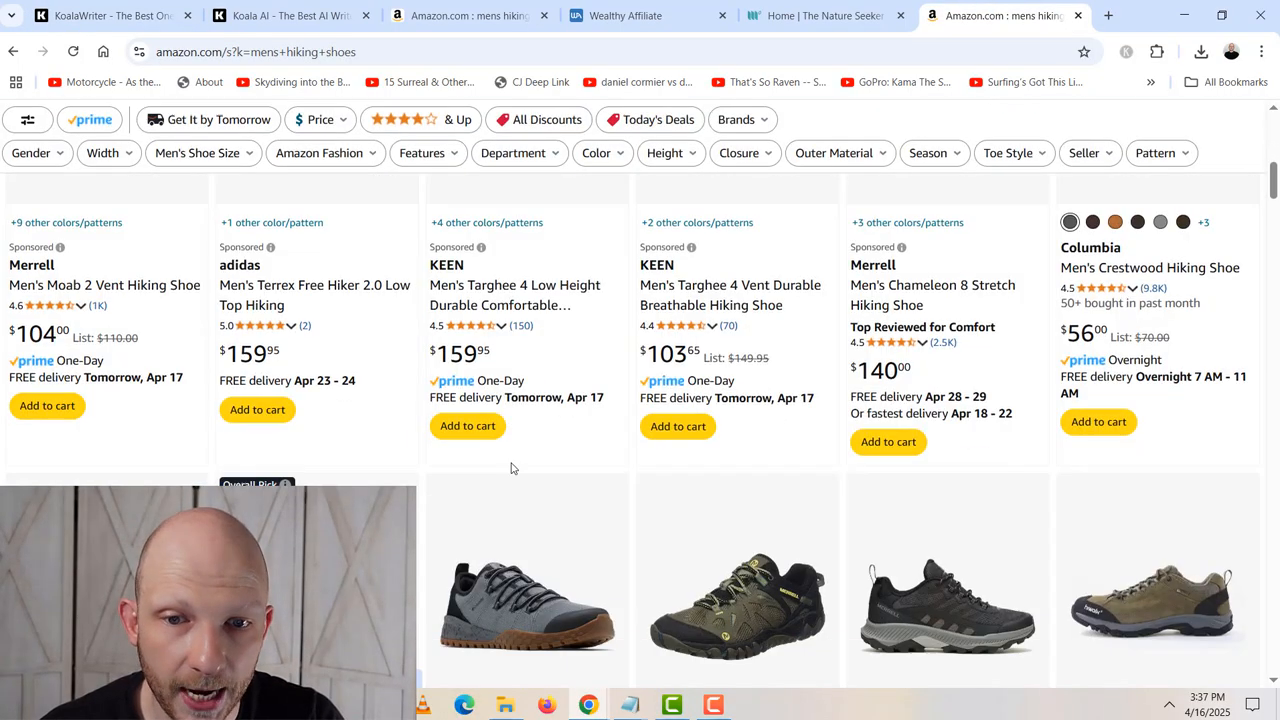
{"action": "scroll", "coordinate": [63, 457], "scroll_direction": "up", "scroll_amount": 4}
{"action": "scroll", "coordinate": [63, 457], "scroll_direction": "down", "scroll_amount": 4}
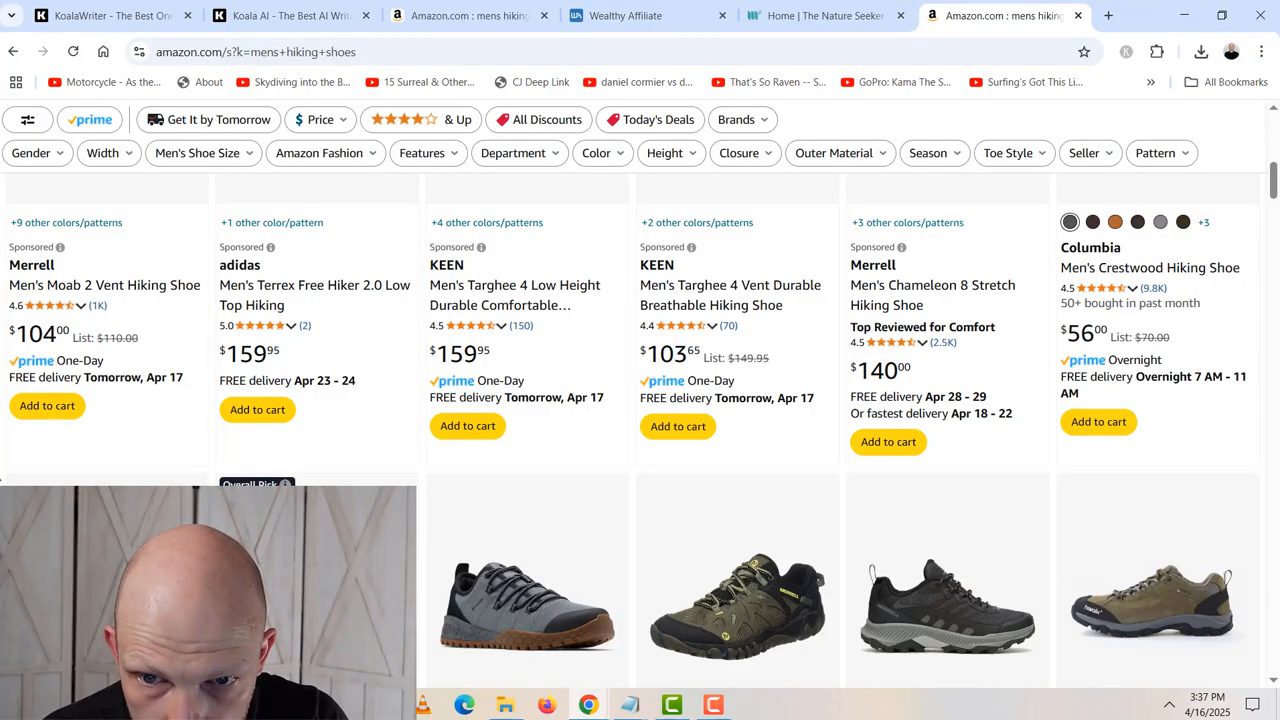
{"action": "scroll", "coordinate": [640, 400], "scroll_direction": "up", "scroll_amount": 3}
{"action": "scroll", "coordinate": [640, 400], "scroll_direction": "down", "scroll_amount": 1}
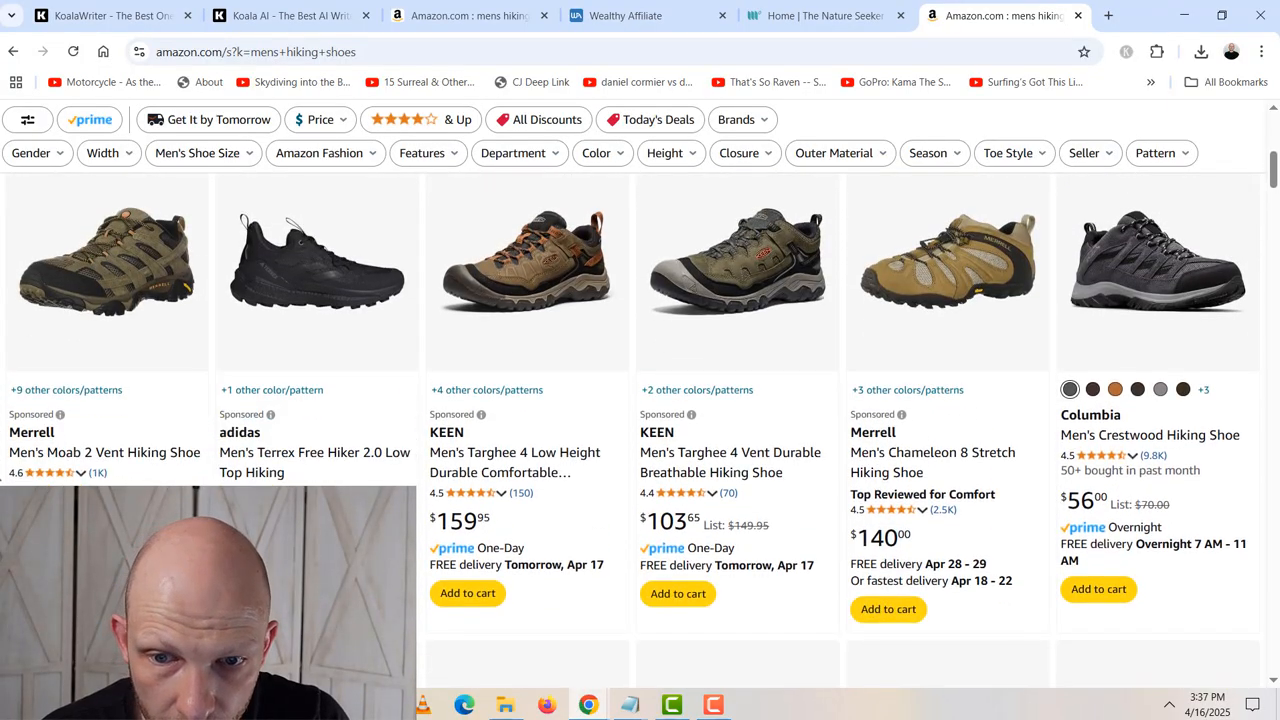
{"action": "left_click", "coordinate": [901, 458]}
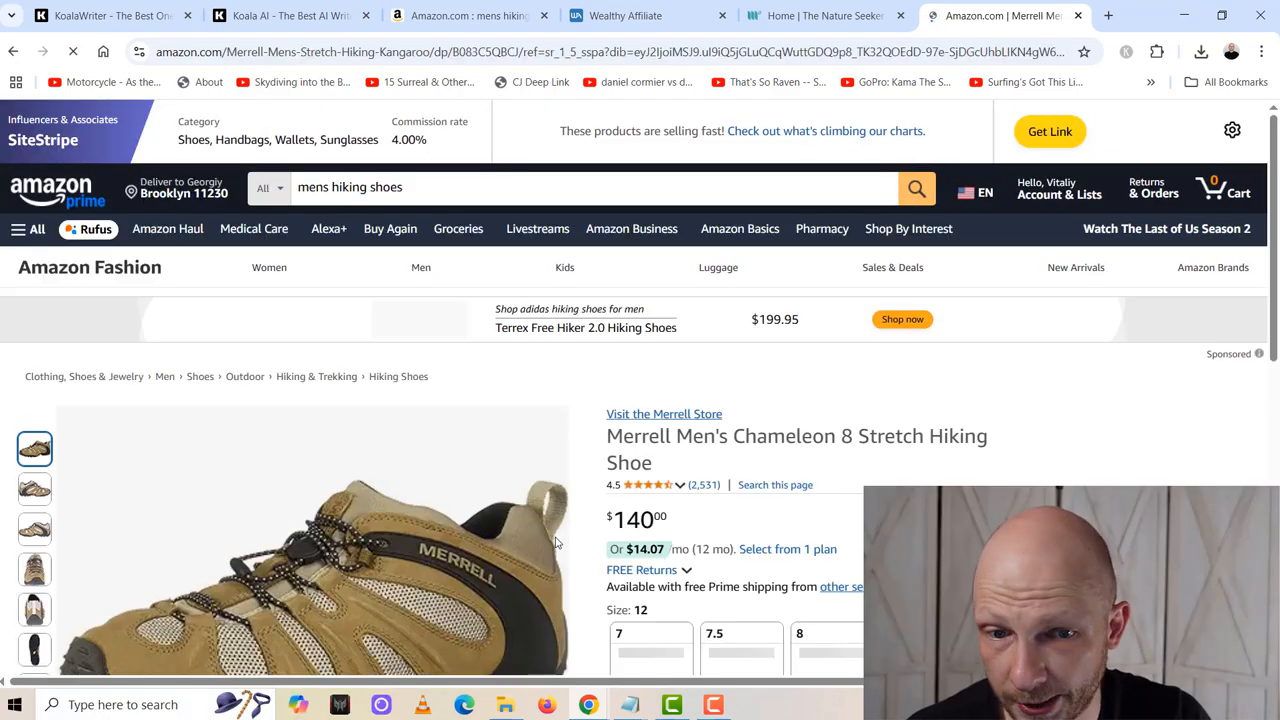
{"action": "scroll", "coordinate": [557, 542], "scroll_direction": "down", "scroll_amount": 1}
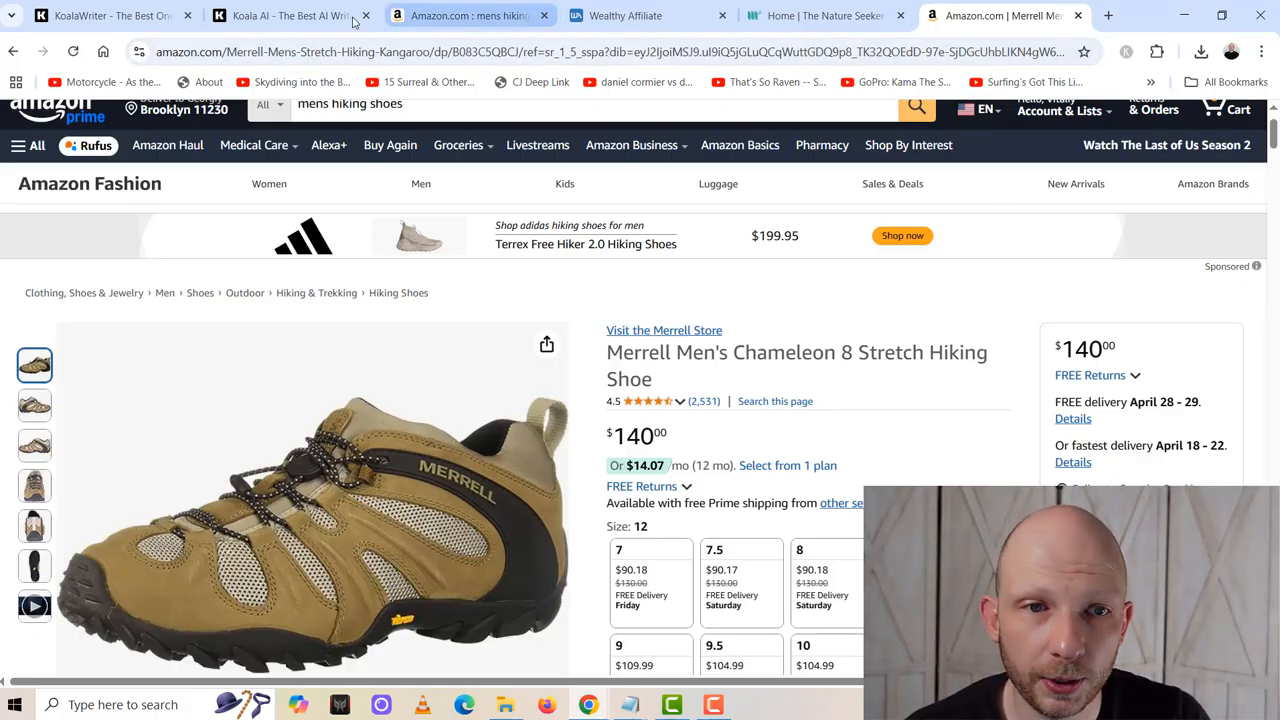
- Reselect the Crestwood section's ASIN in KoalaWriter, and copy the ASIN B083C5QBCJ from the Merrell Chameleon 8 page's Amazon URL
{"action": "left_click", "coordinate": [290, 15]}
{"action": "left_click", "coordinate": [125, 15]}
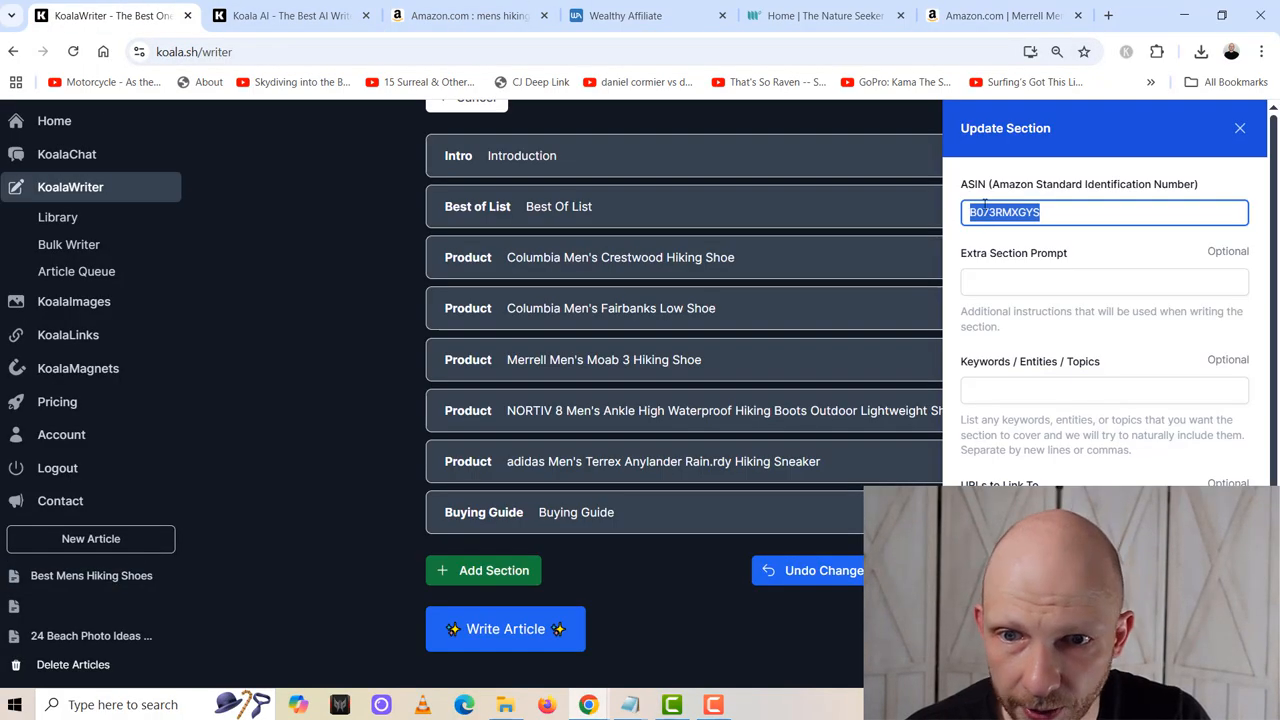
{"action": "left_click_drag", "start_coordinate": [1067, 212], "coordinate": [957, 221]}
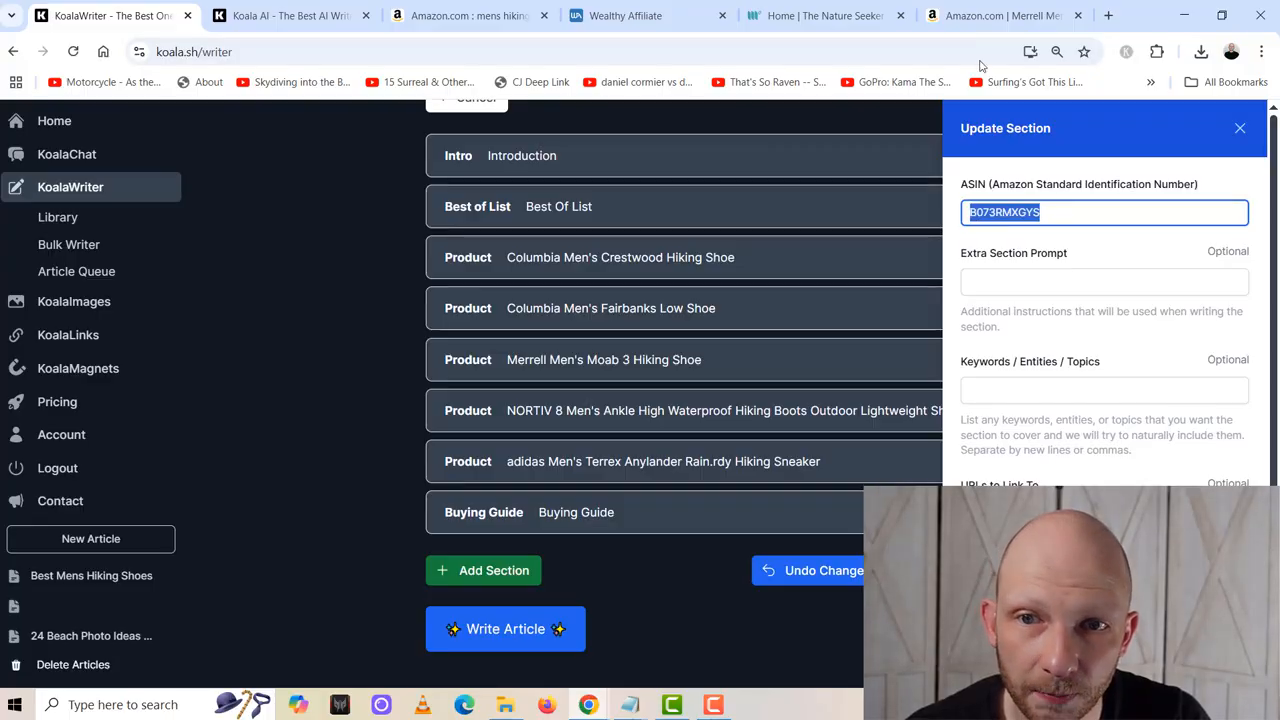
{"action": "left_click", "coordinate": [980, 15]}
{"action": "left_click_drag", "start_coordinate": [260, 51], "coordinate": [714, 65]}
{"action": "left_click", "coordinate": [447, 56]}
{"action": "left_click", "coordinate": [520, 54]}
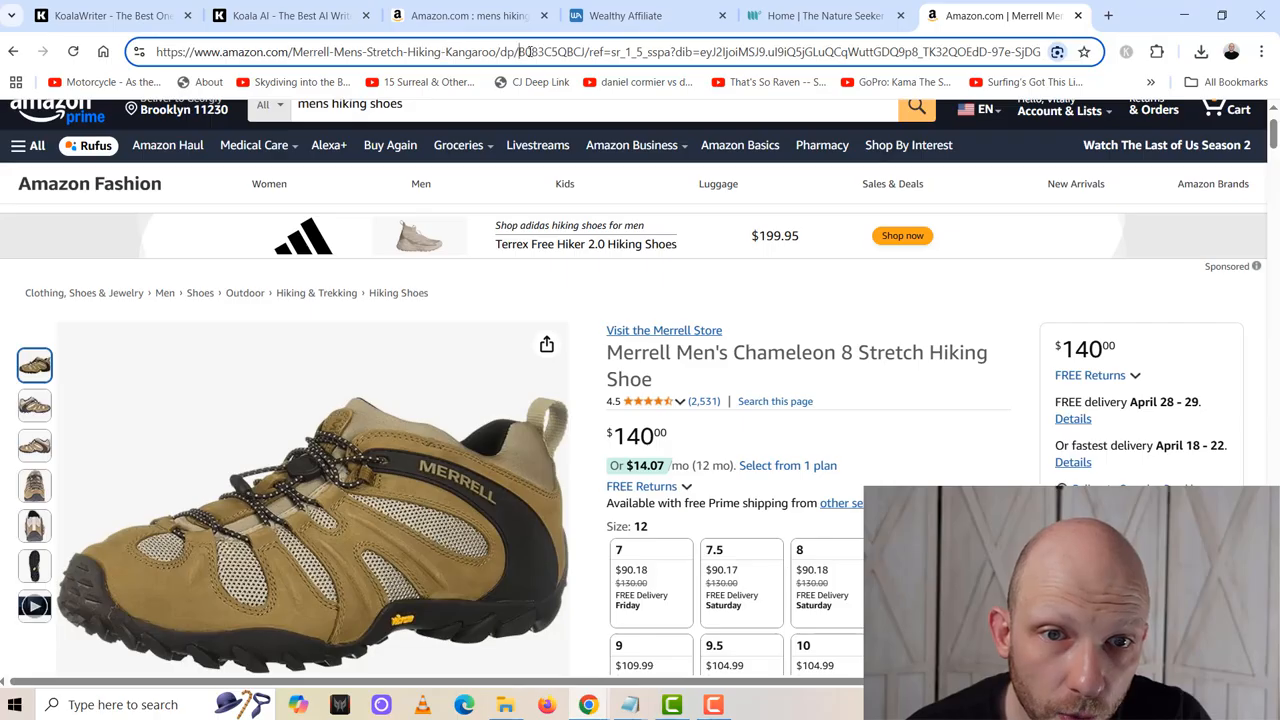
{"action": "left_click_drag", "start_coordinate": [530, 52], "coordinate": [583, 55]}
{"action": "right_click", "coordinate": [578, 57]}
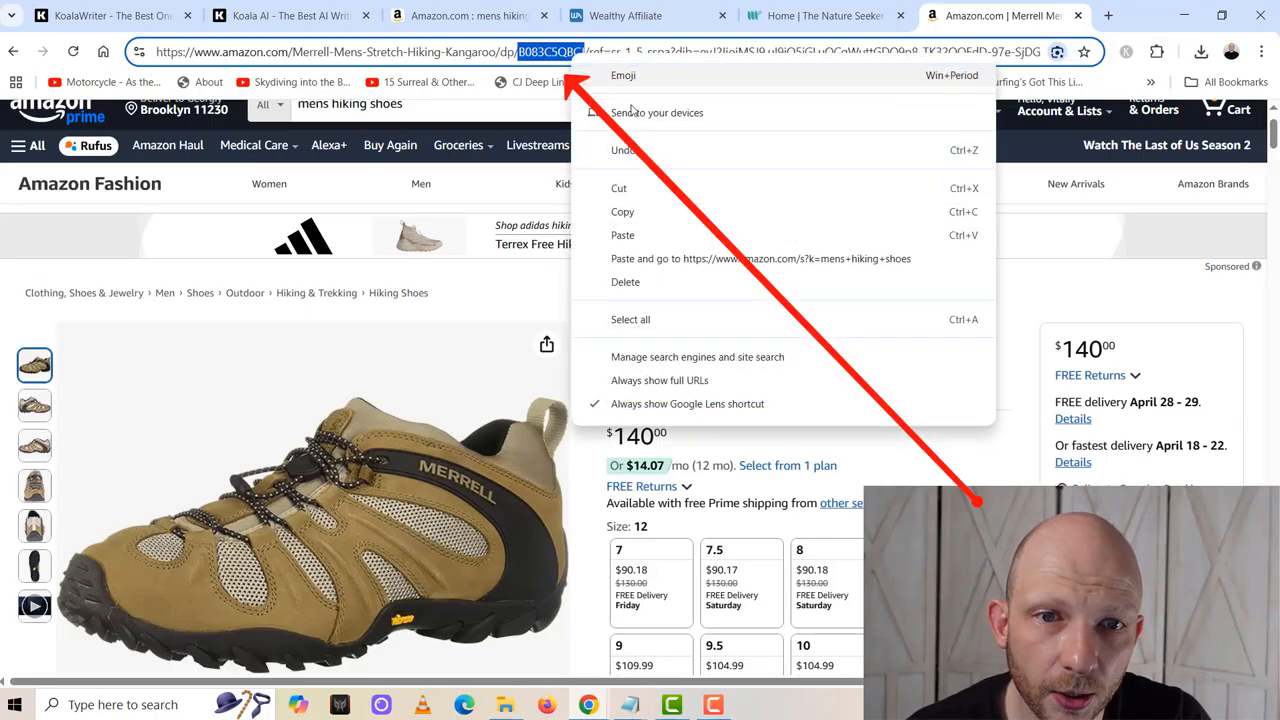
{"action": "left_click", "coordinate": [634, 210]}
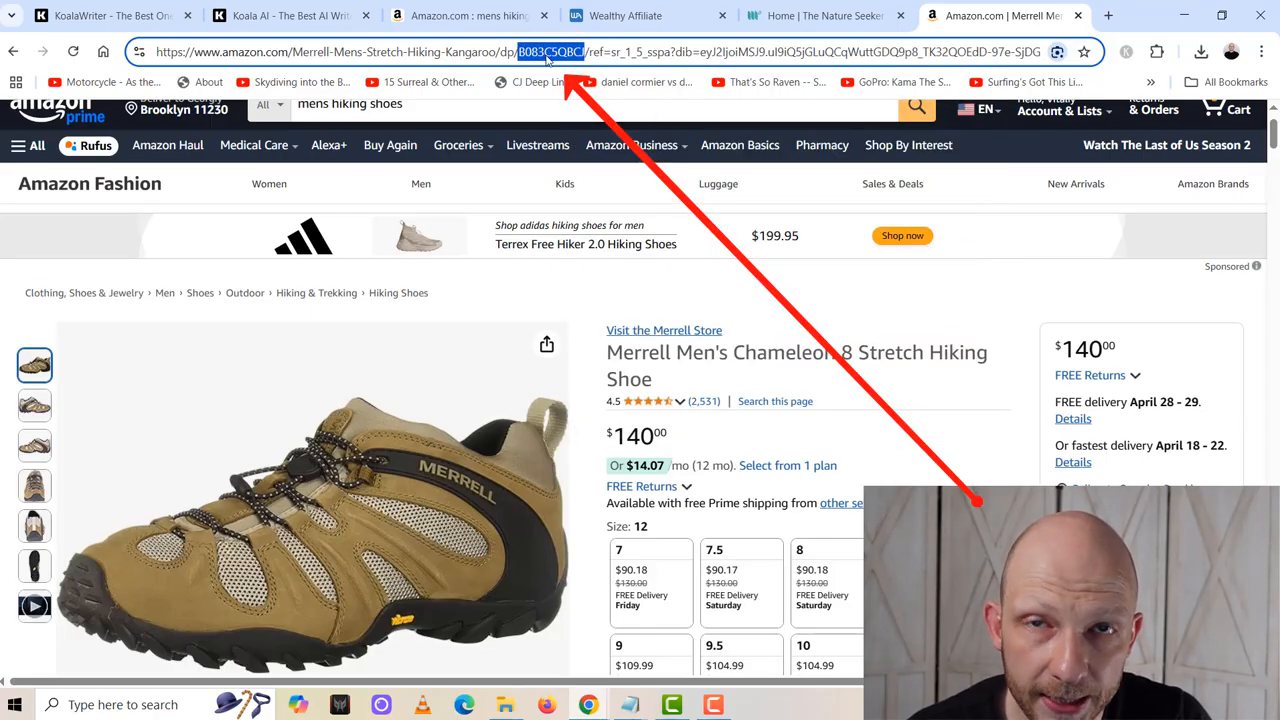
- Replace the Columbia Men's Crestwood section's ASIN in KoalaWriter with B083C5QBCJ and save the section
{"action": "left_click", "coordinate": [110, 15]}
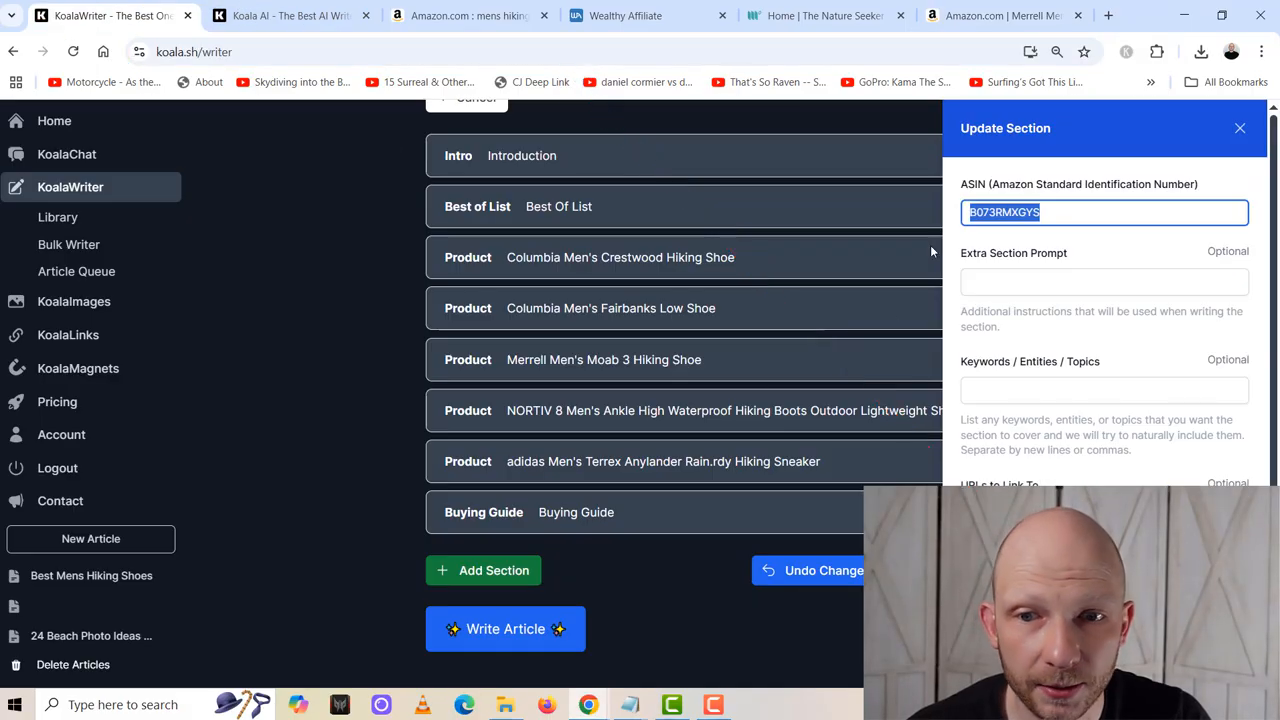
{"action": "key", "text": "BackSpace"}
{"action": "key", "text": "ctrl+v"}
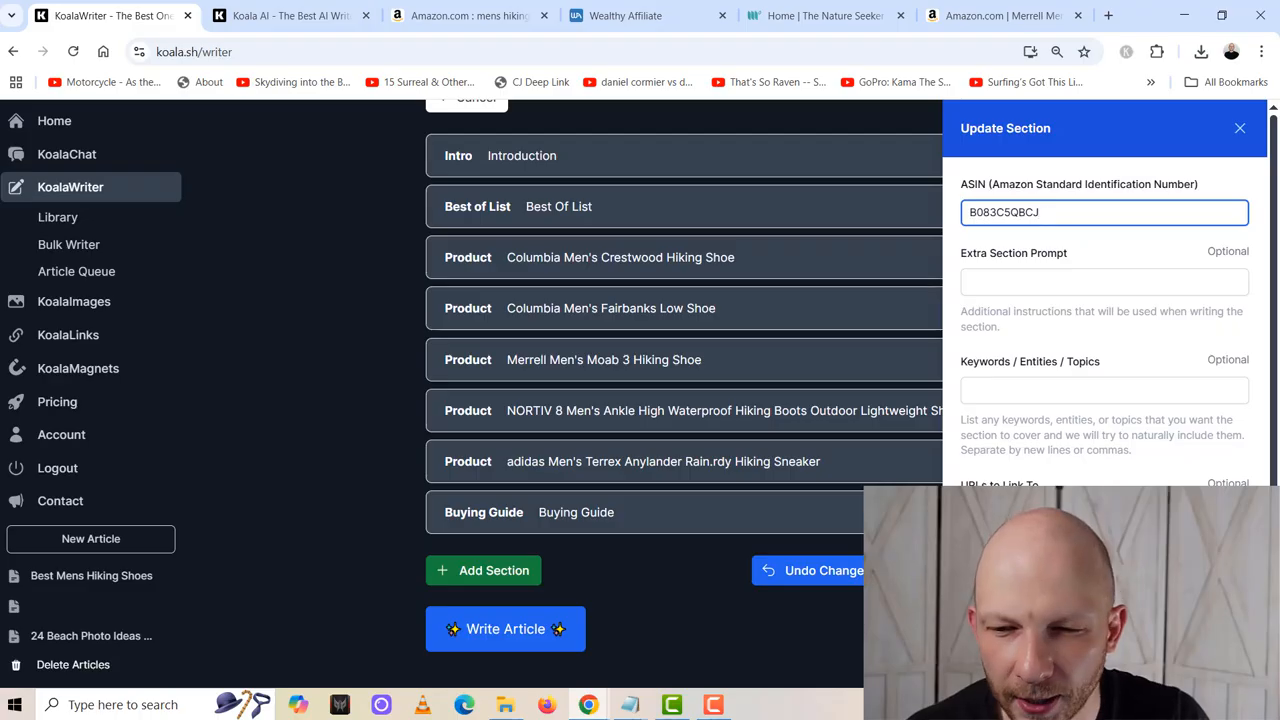
{"action": "left_click", "coordinate": [1217, 660]}
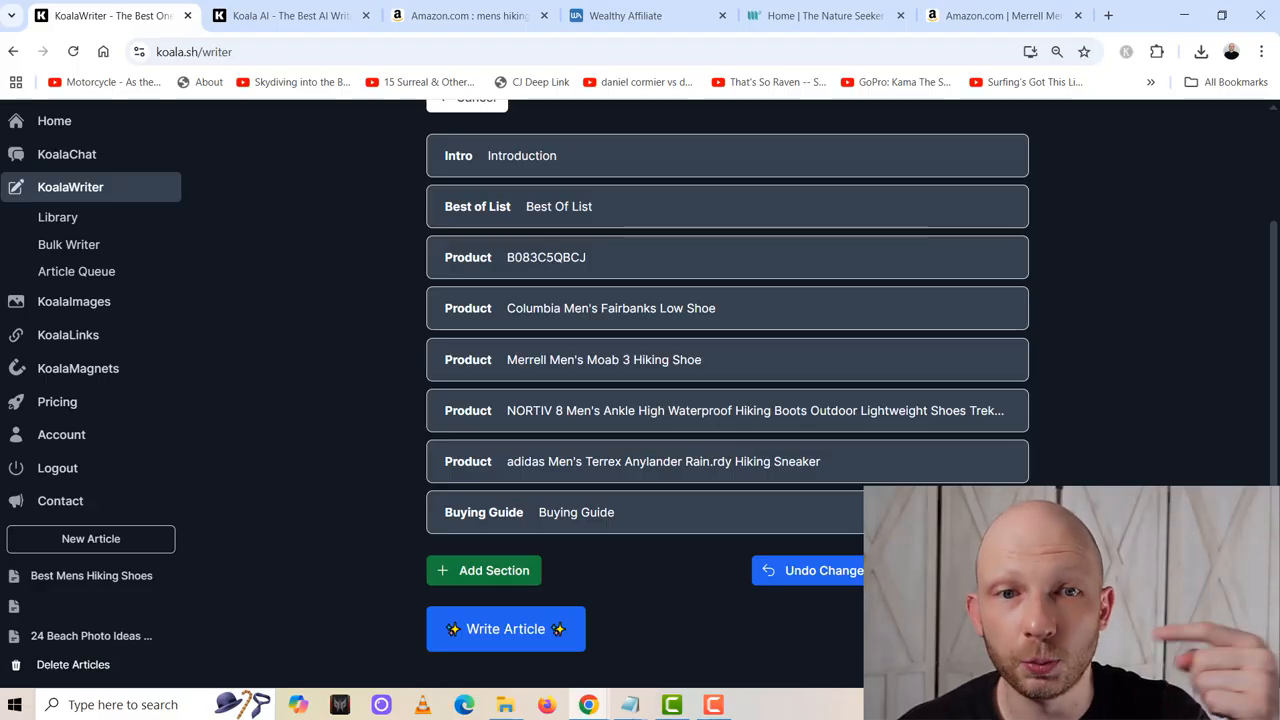
- Glance over the Amazon search results and Merrell product page, and start writing the article from the edited outline in KoalaWriter
{"action": "left_click", "coordinate": [470, 15]}
{"action": "scroll", "coordinate": [602, 567], "scroll_direction": "down", "scroll_amount": 3}
{"action": "scroll", "coordinate": [602, 567], "scroll_direction": "up", "scroll_amount": 4}
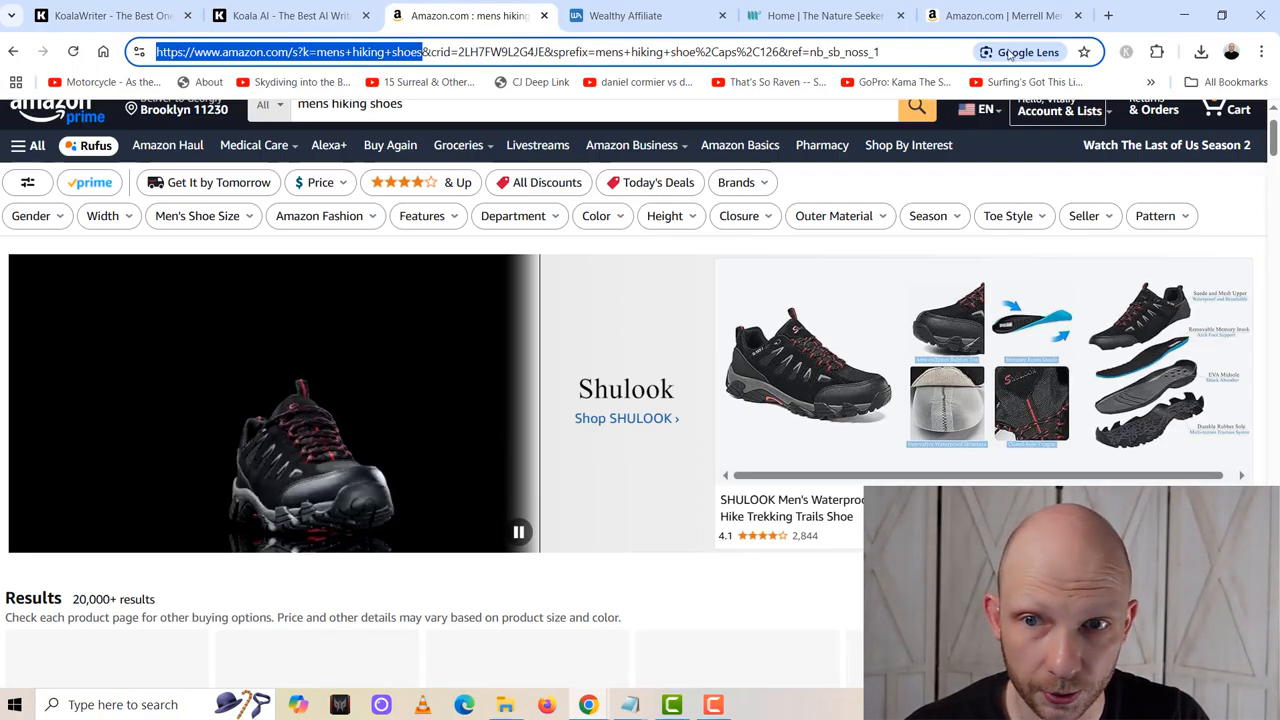
{"action": "left_click", "coordinate": [1003, 15]}
{"action": "scroll", "coordinate": [487, 428], "scroll_direction": "down", "scroll_amount": 2}
{"action": "scroll", "coordinate": [487, 428], "scroll_direction": "up", "scroll_amount": 4}
{"action": "left_click", "coordinate": [107, 12]}
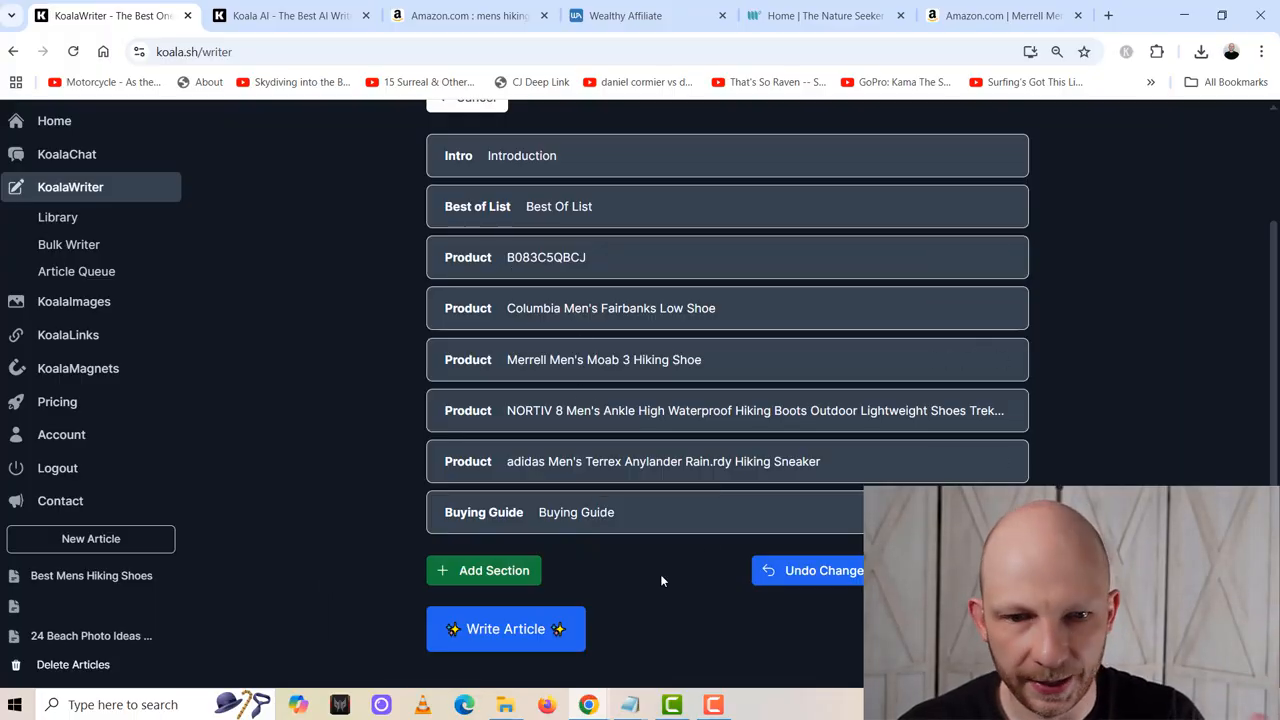
{"action": "left_click", "coordinate": [517, 630]}
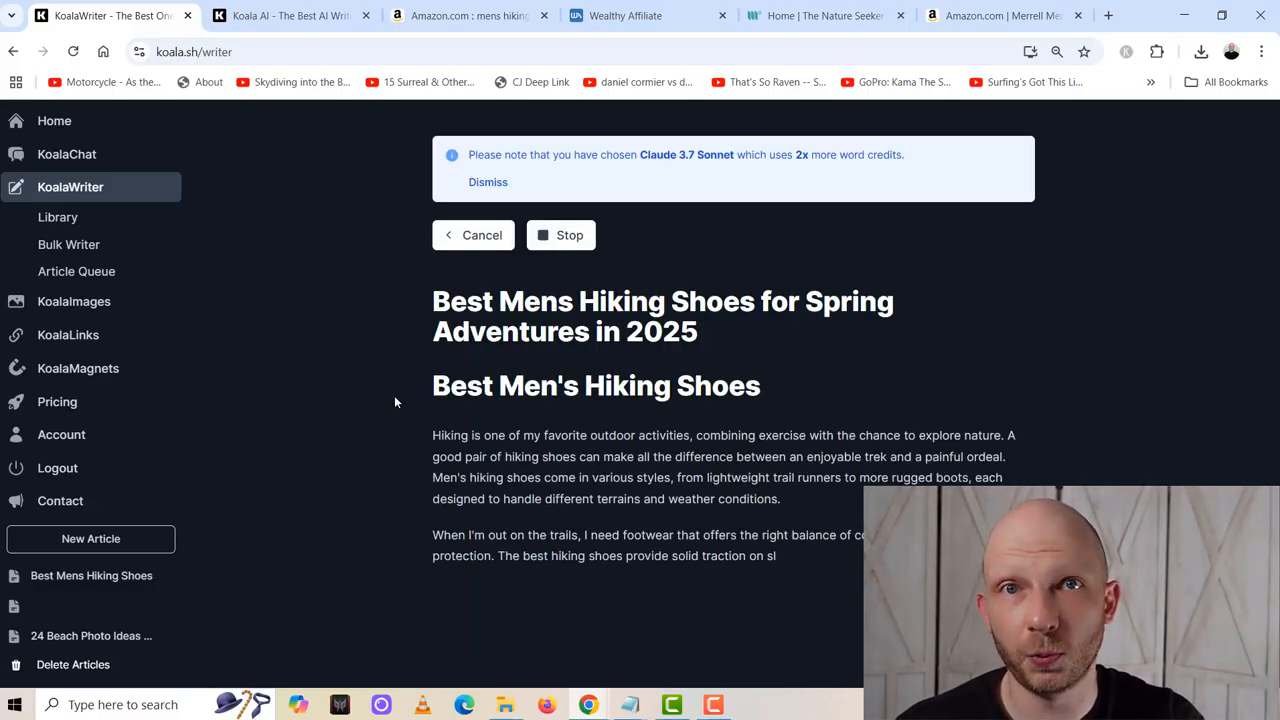
- Close the Amazon search results, place the Merrell product page beside the Koala pages, and return to the article being written
{"action": "left_click", "coordinate": [468, 15]}
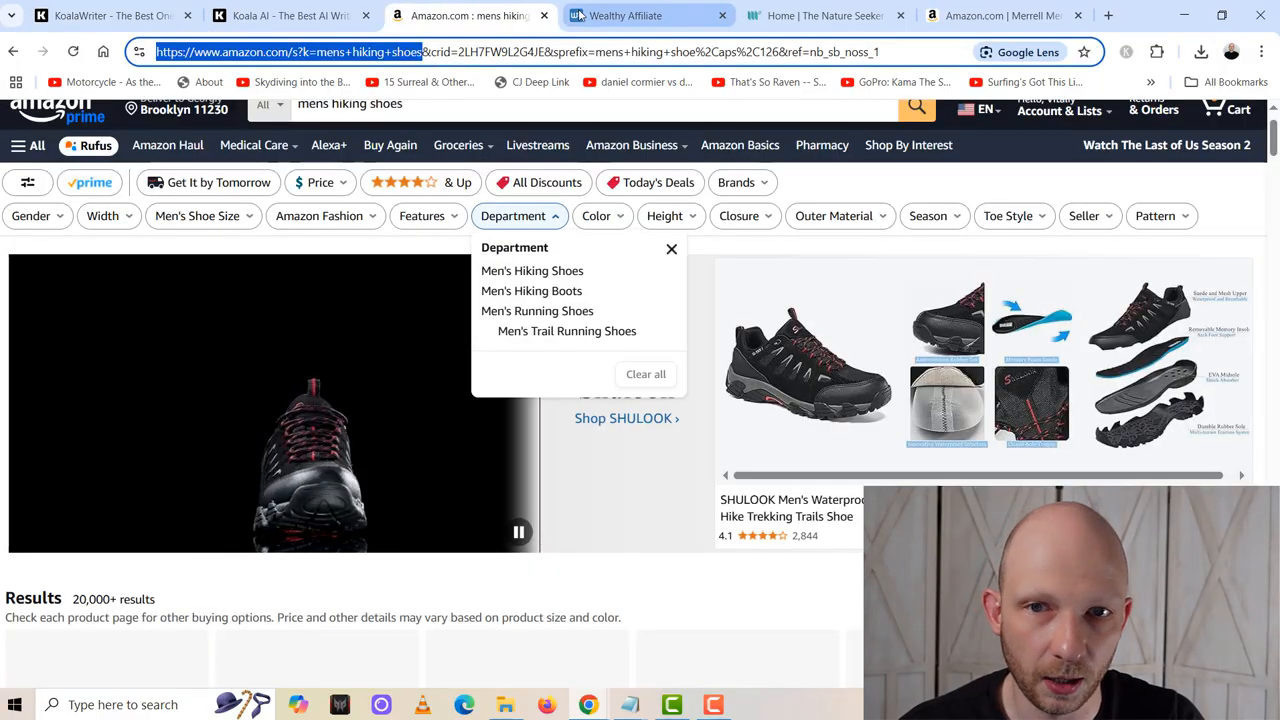
{"action": "left_click", "coordinate": [544, 15]}
{"action": "left_click_drag", "start_coordinate": [829, 10], "coordinate": [463, 12]}
{"action": "scroll", "coordinate": [541, 448], "scroll_direction": "down", "scroll_amount": 1}
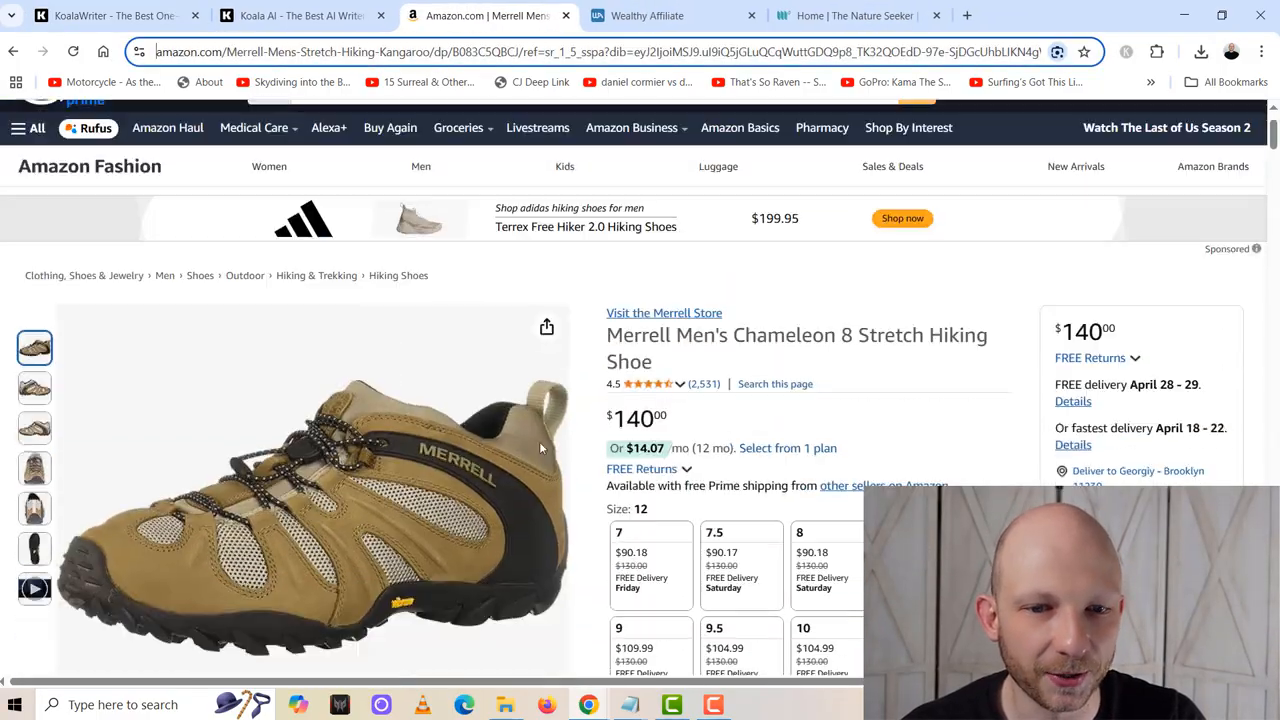
{"action": "scroll", "coordinate": [539, 441], "scroll_direction": "down", "scroll_amount": 1}
{"action": "left_click", "coordinate": [115, 15]}
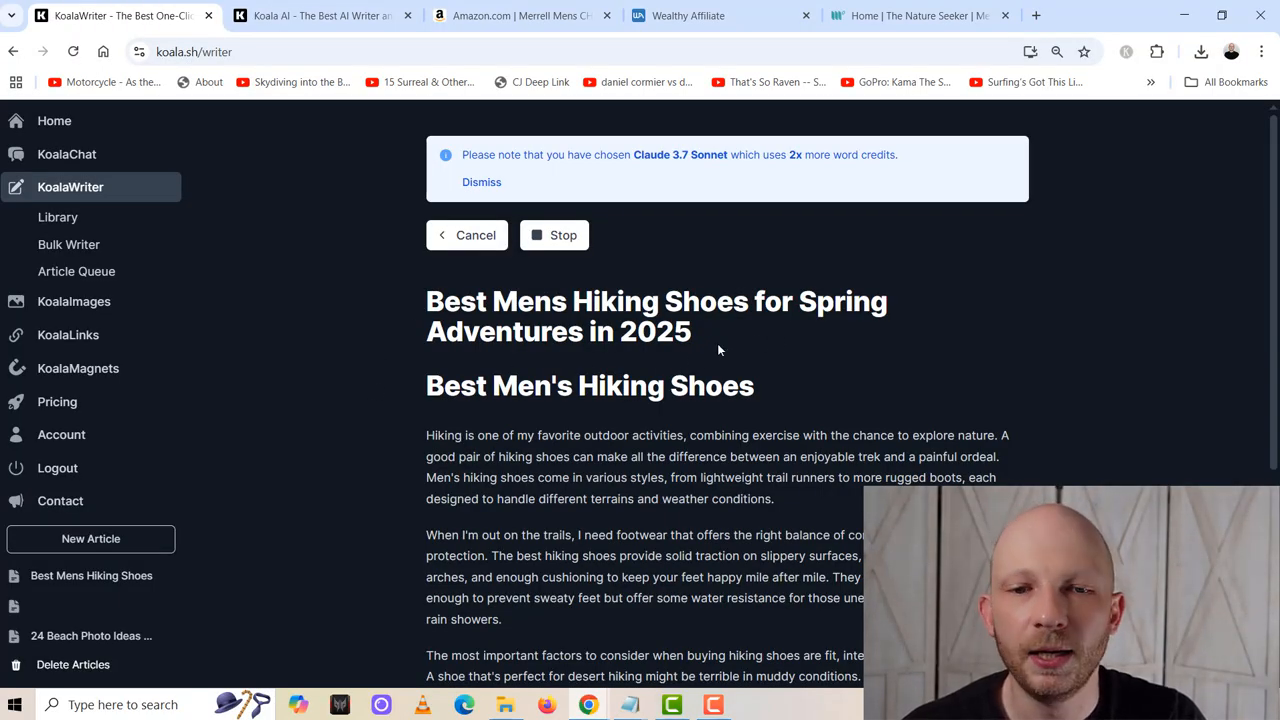
- Read the article's title and introduction, and compare the Merrell Chameleon 8 Stretch photo with the Amazon product page
{"action": "left_click_drag", "start_coordinate": [717, 343], "coordinate": [590, 301]}
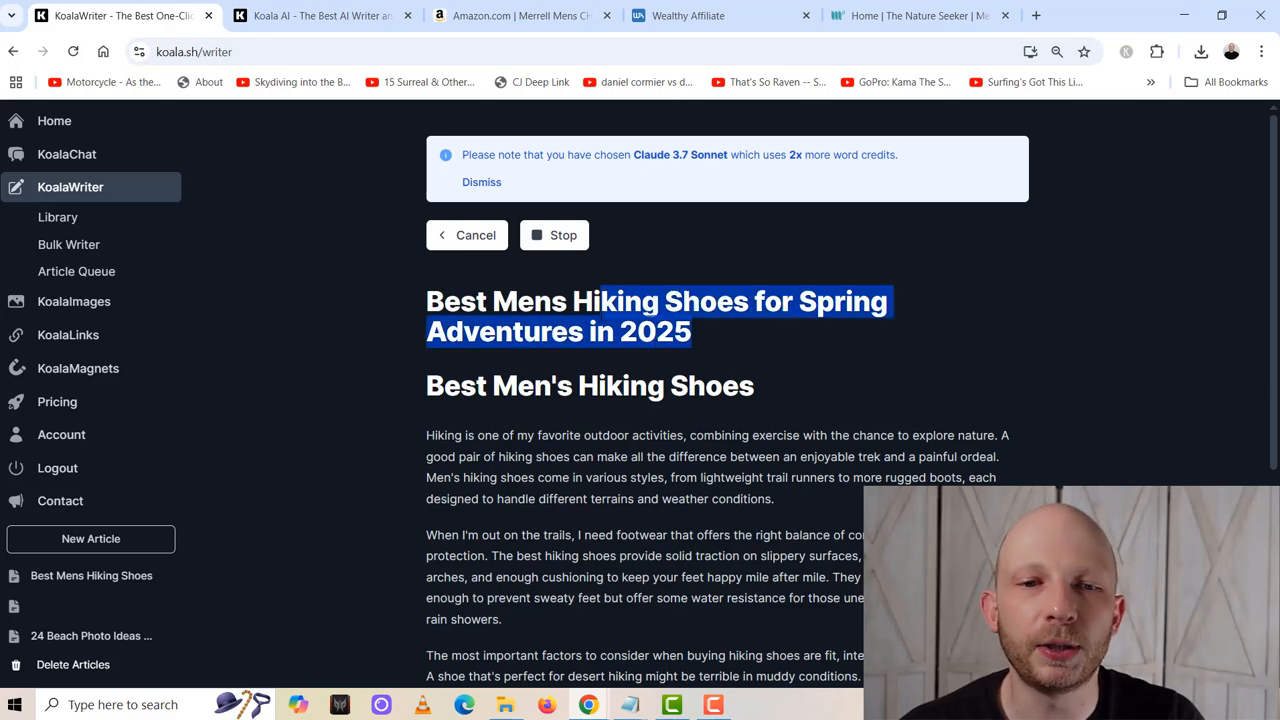
{"action": "left_click", "coordinate": [656, 516]}
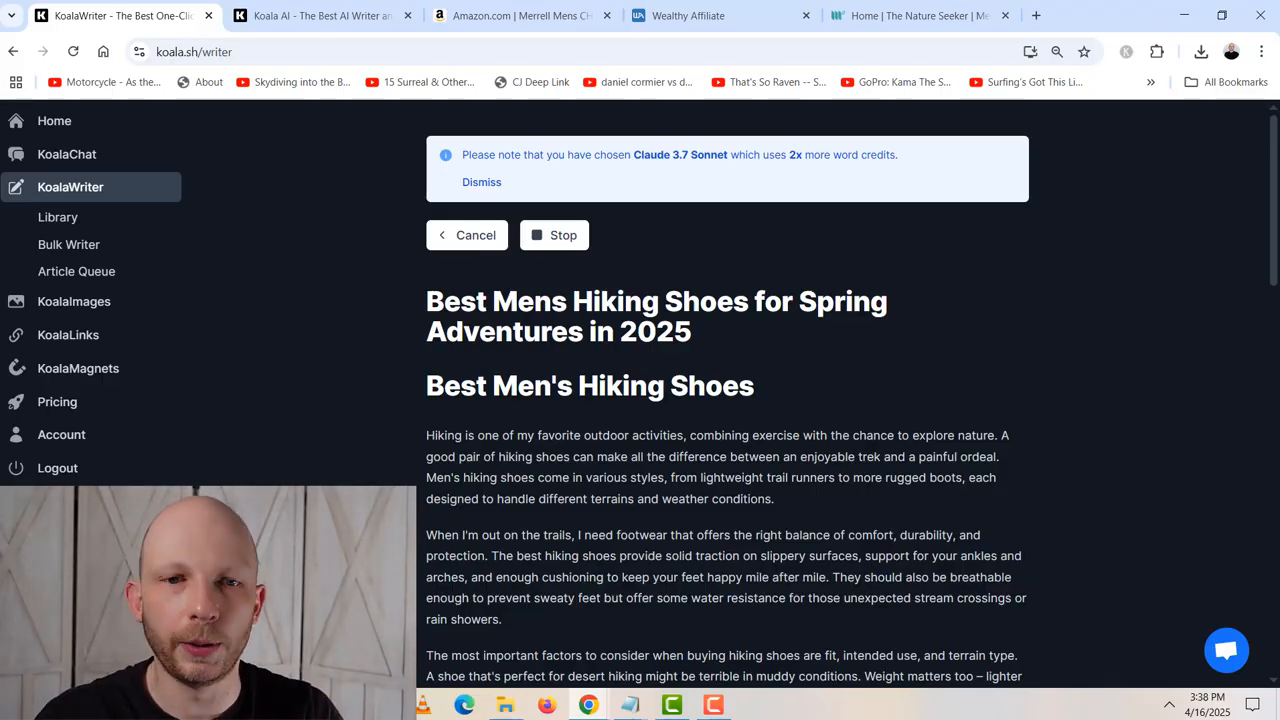
{"action": "scroll", "coordinate": [728, 400], "scroll_direction": "down", "scroll_amount": 3}
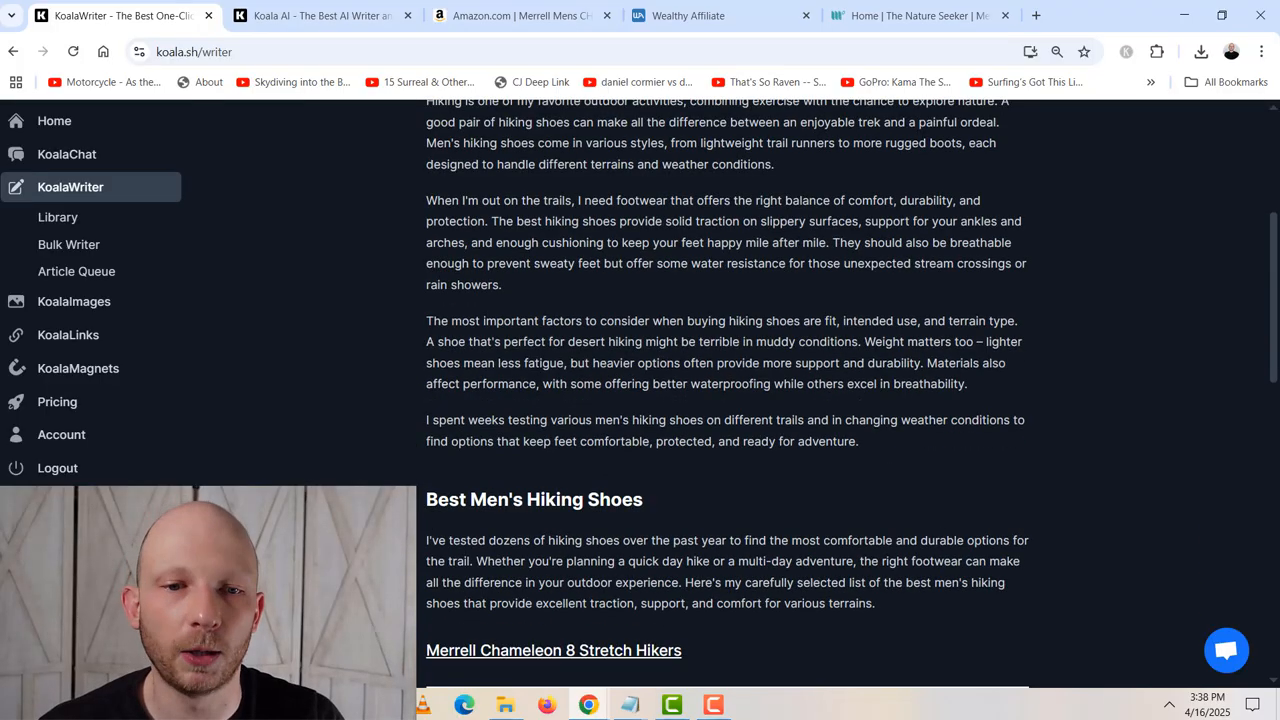
{"action": "scroll", "coordinate": [560, 518], "scroll_direction": "down", "scroll_amount": 4}
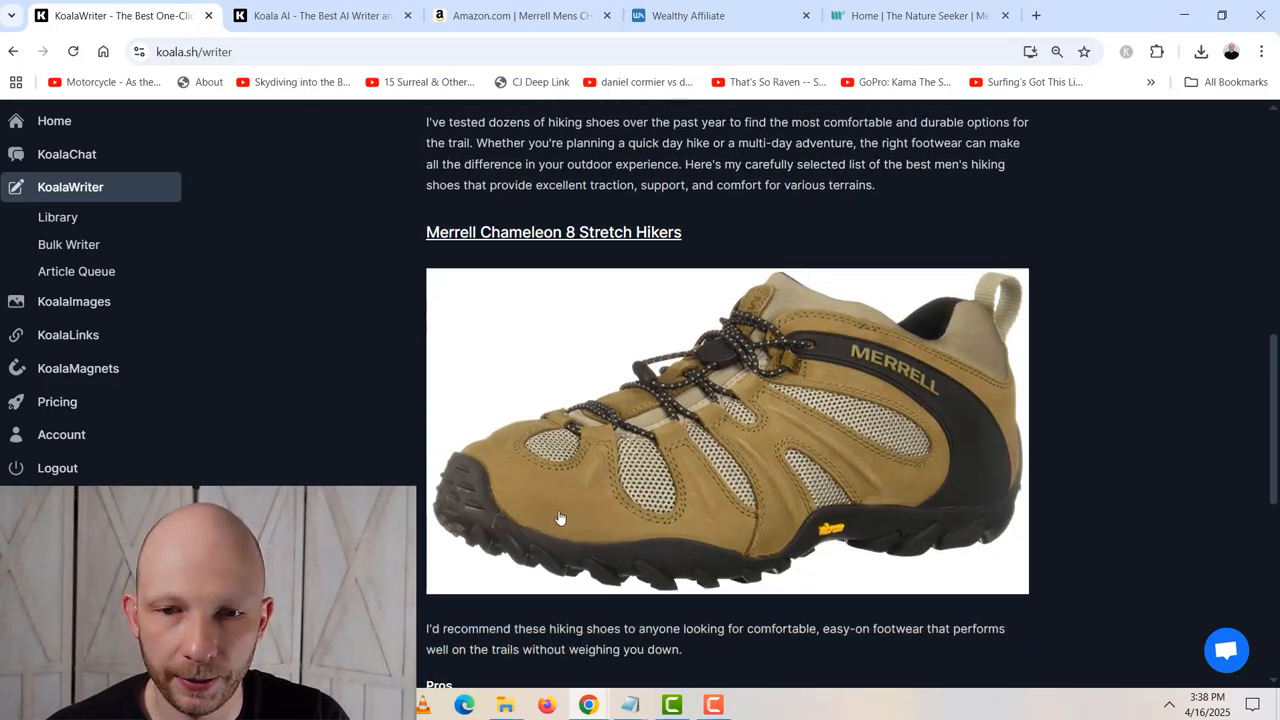
{"action": "left_click", "coordinate": [512, 15]}
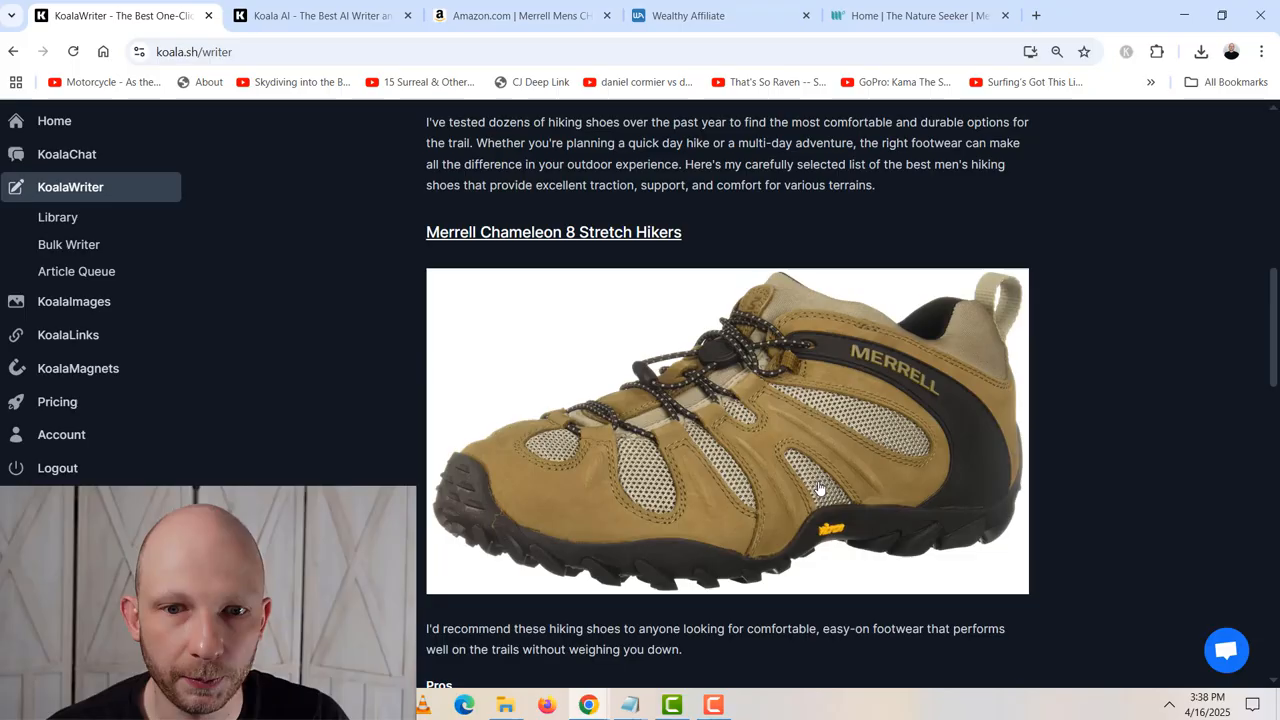
{"action": "left_click", "coordinate": [130, 15]}
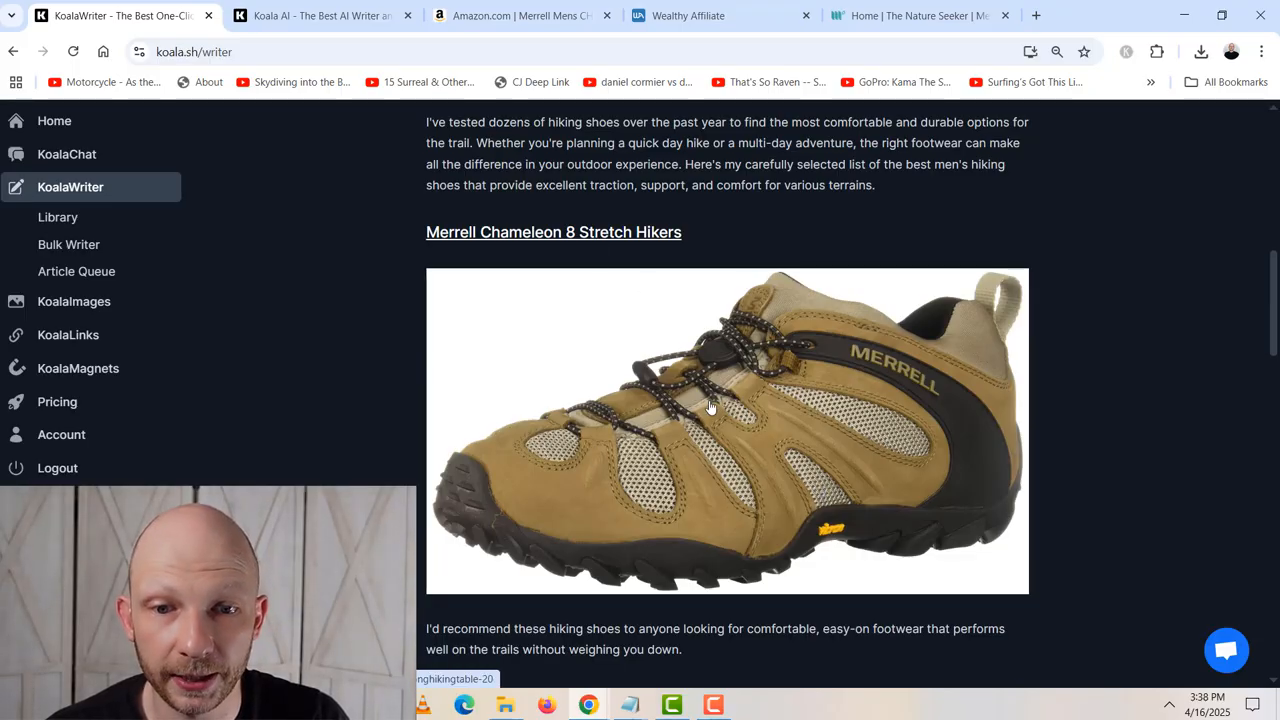
- Read through the pros, cons and reviews of the Merrell Chameleon 8, Columbia Fairbanks and Merrell Moab 3 sections
{"action": "scroll", "coordinate": [710, 407], "scroll_direction": "down", "scroll_amount": 3}
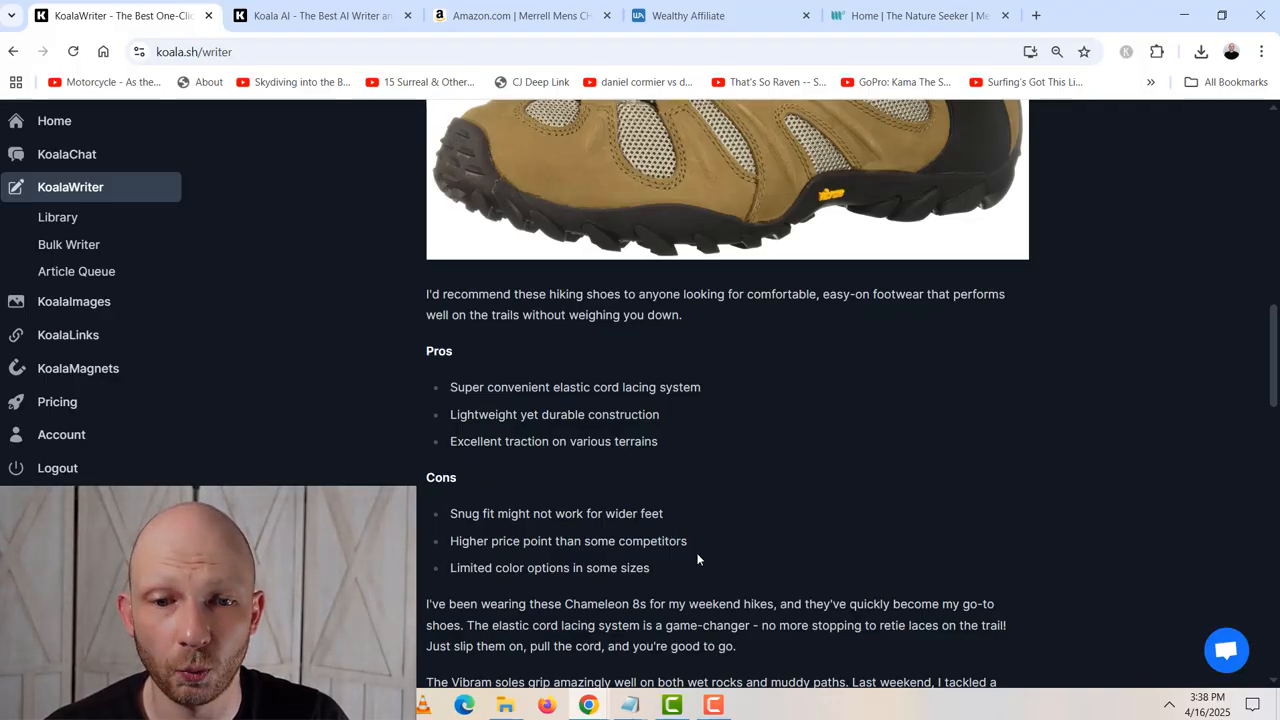
{"action": "scroll", "coordinate": [697, 560], "scroll_direction": "down", "scroll_amount": 1}
{"action": "scroll", "coordinate": [735, 483], "scroll_direction": "down", "scroll_amount": 2}
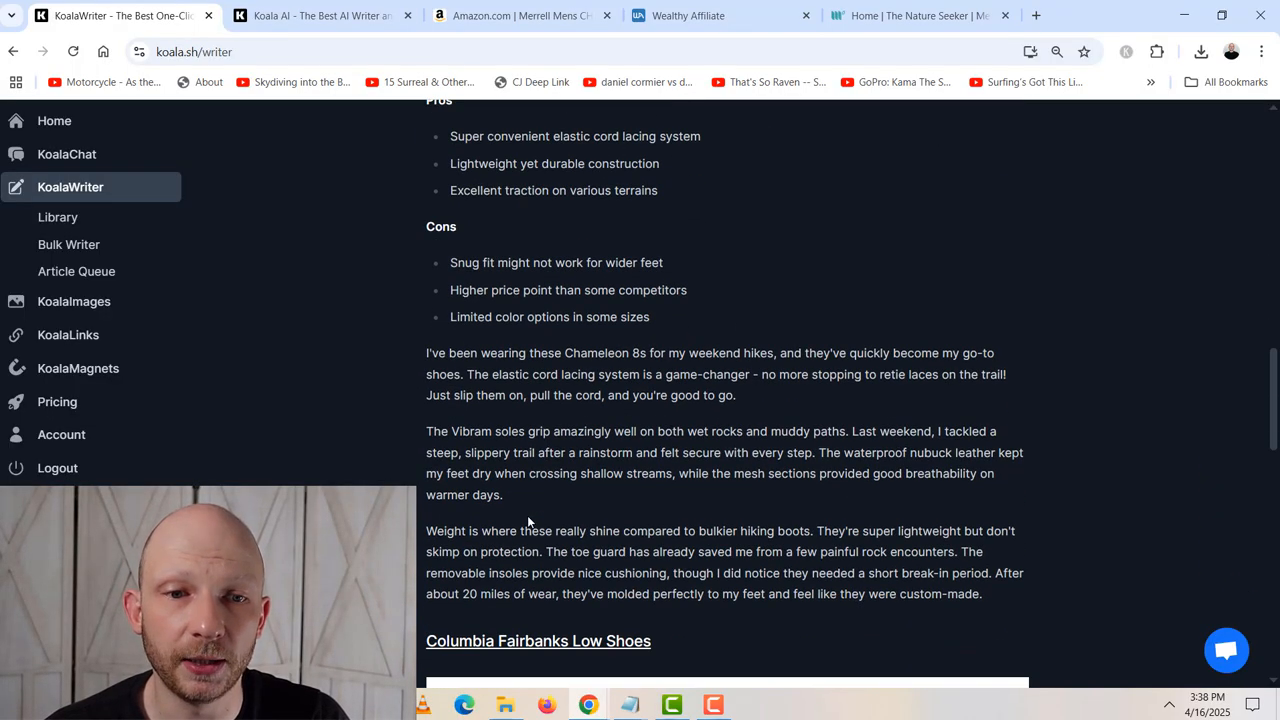
{"action": "scroll", "coordinate": [527, 515], "scroll_direction": "down", "scroll_amount": 15}
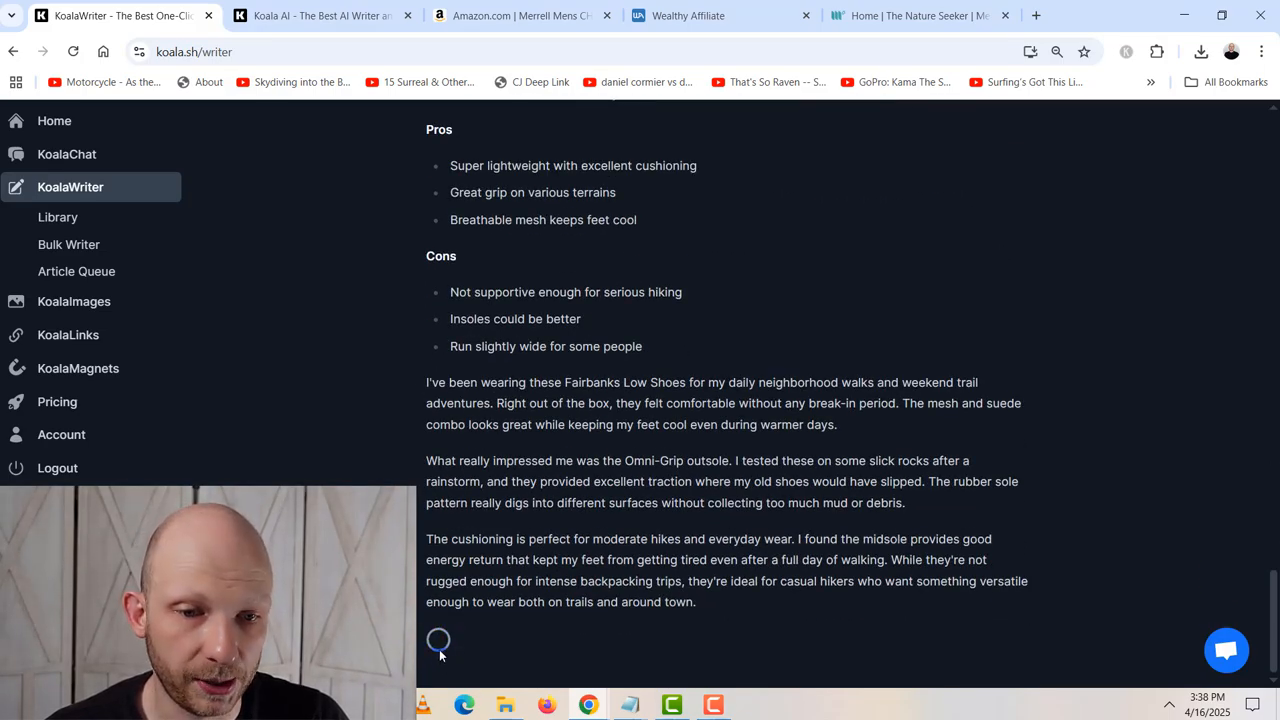
{"action": "scroll", "coordinate": [425, 585], "scroll_direction": "up", "scroll_amount": 20}
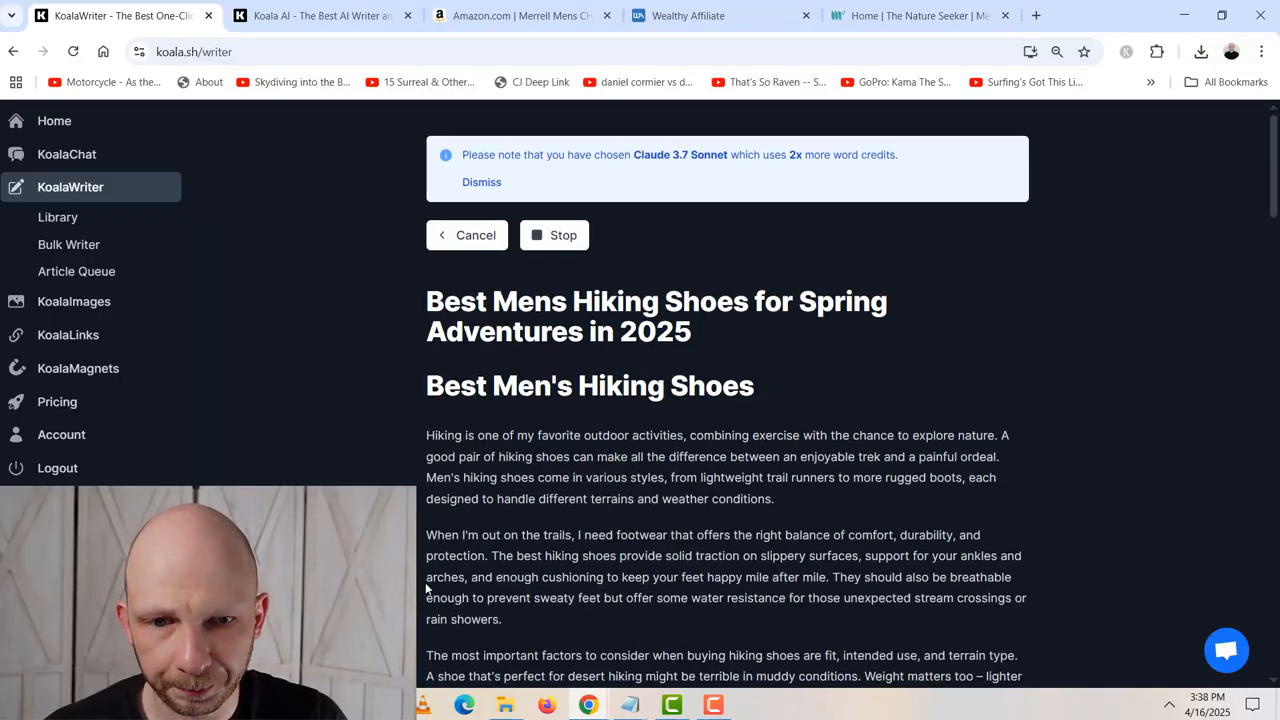
{"action": "scroll", "coordinate": [426, 588], "scroll_direction": "down", "scroll_amount": 15}
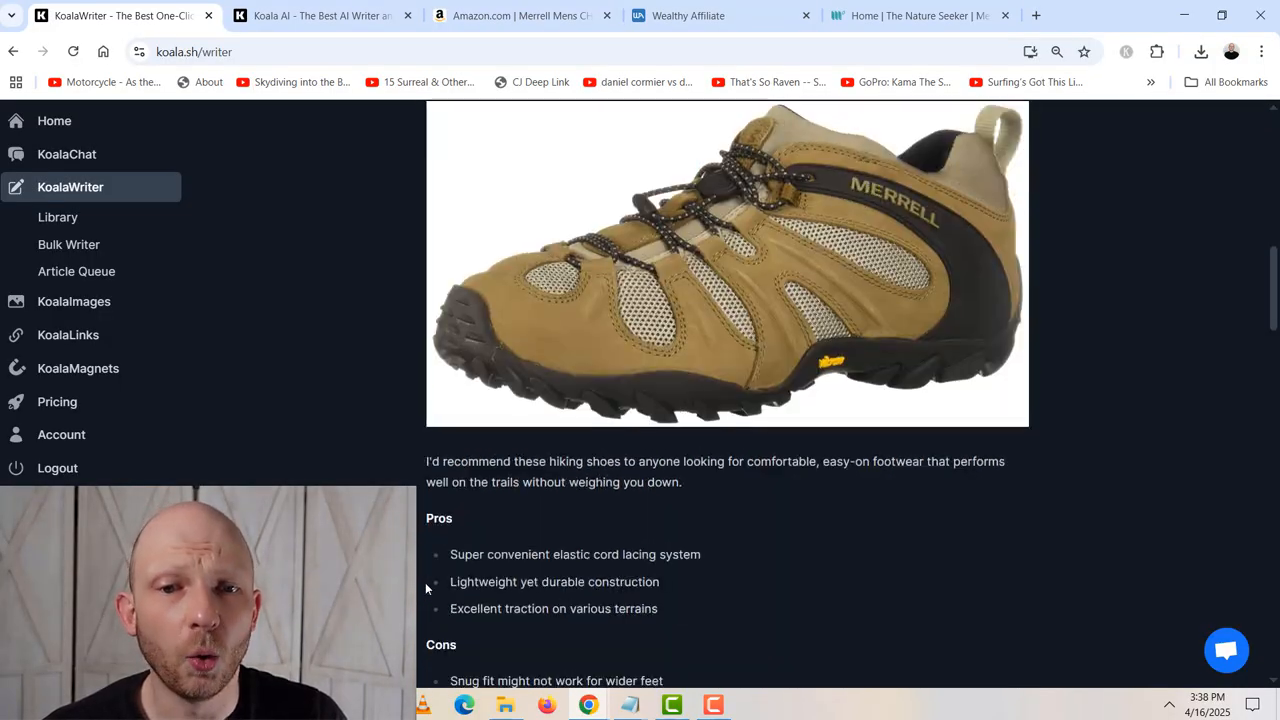
{"action": "scroll", "coordinate": [426, 588], "scroll_direction": "down", "scroll_amount": 4}
{"action": "scroll", "coordinate": [426, 588], "scroll_direction": "up", "scroll_amount": 6}
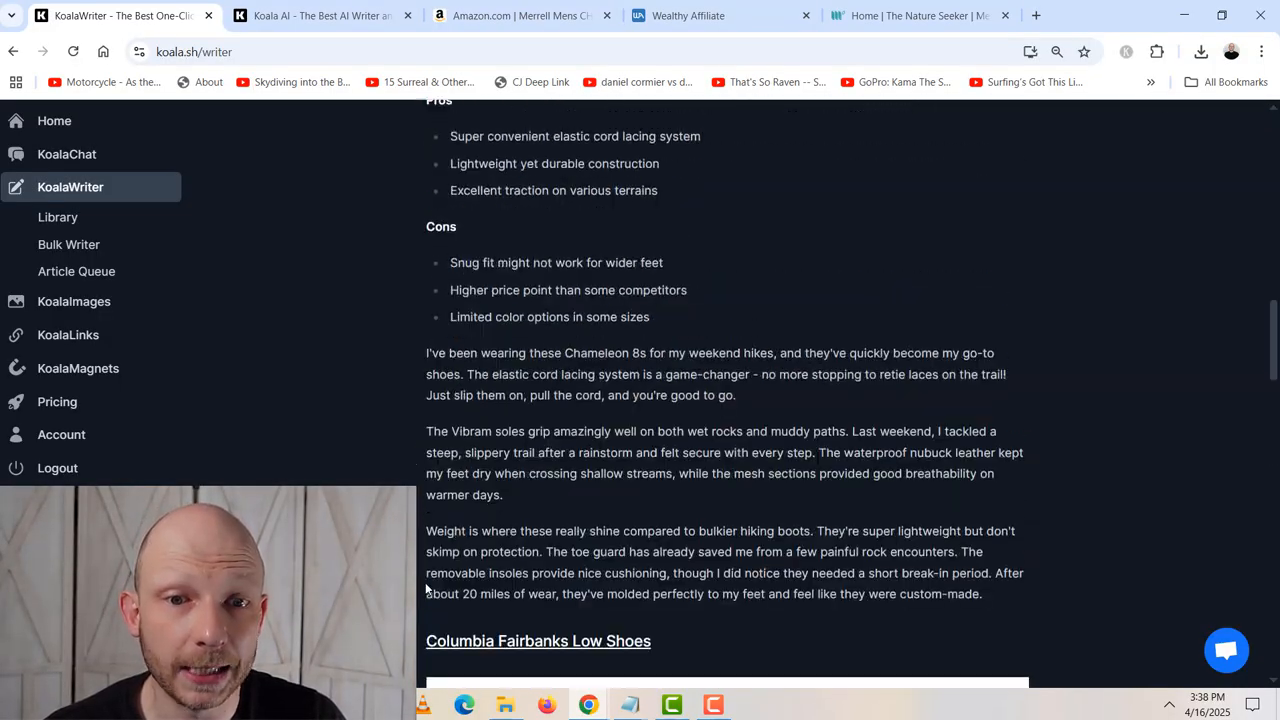
{"action": "scroll", "coordinate": [425, 585], "scroll_direction": "down", "scroll_amount": 11}
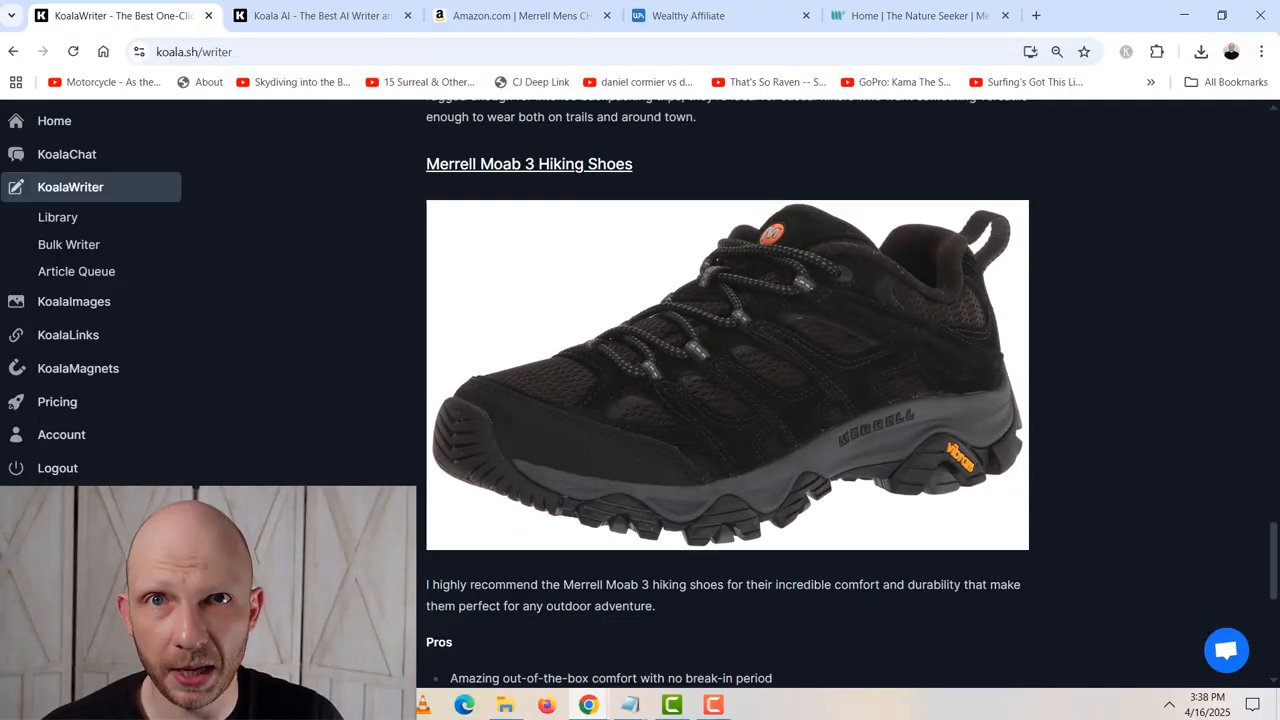
{"action": "scroll", "coordinate": [426, 588], "scroll_direction": "down", "scroll_amount": 5}
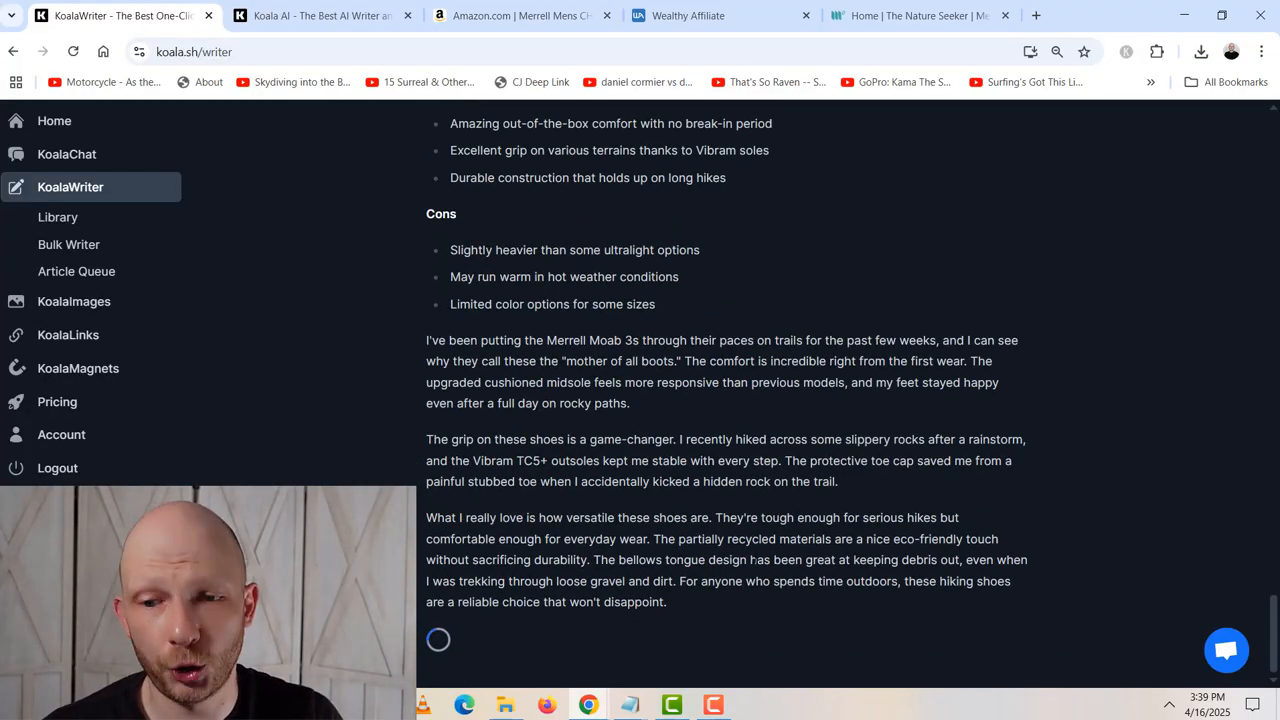
{"action": "scroll", "coordinate": [564, 415], "scroll_direction": "up", "scroll_amount": 6}
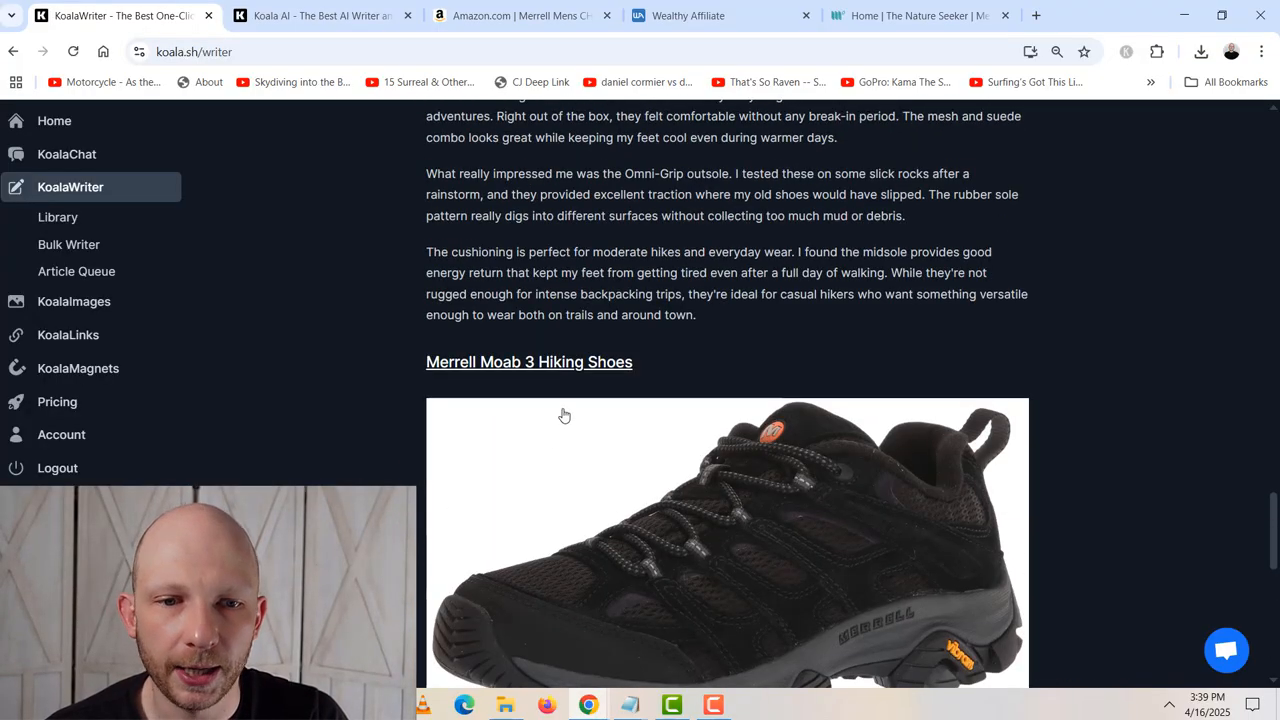
{"action": "scroll", "coordinate": [617, 315], "scroll_direction": "down", "scroll_amount": 1}
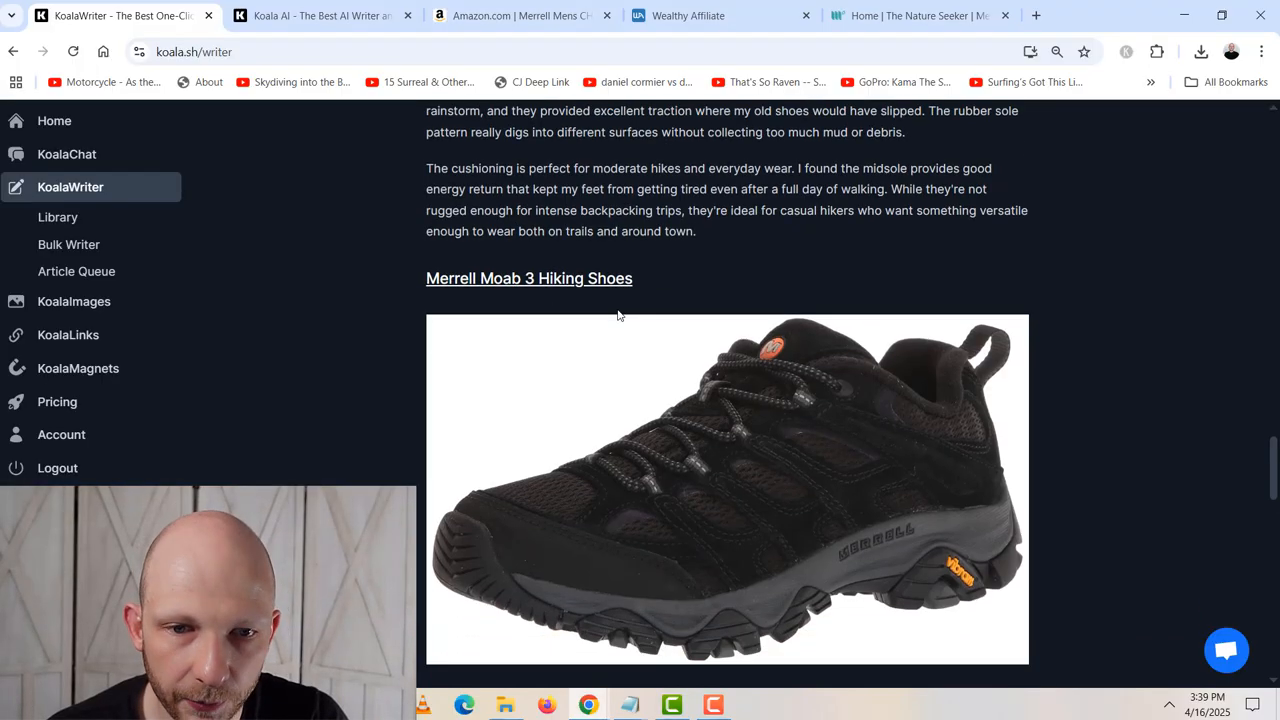
- Follow the Merrell Moab 3 affiliate link, inspect the Amazon URL for the tracking tag, and continue the article to the NORTIV 8 section
{"action": "left_click", "coordinate": [609, 284]}
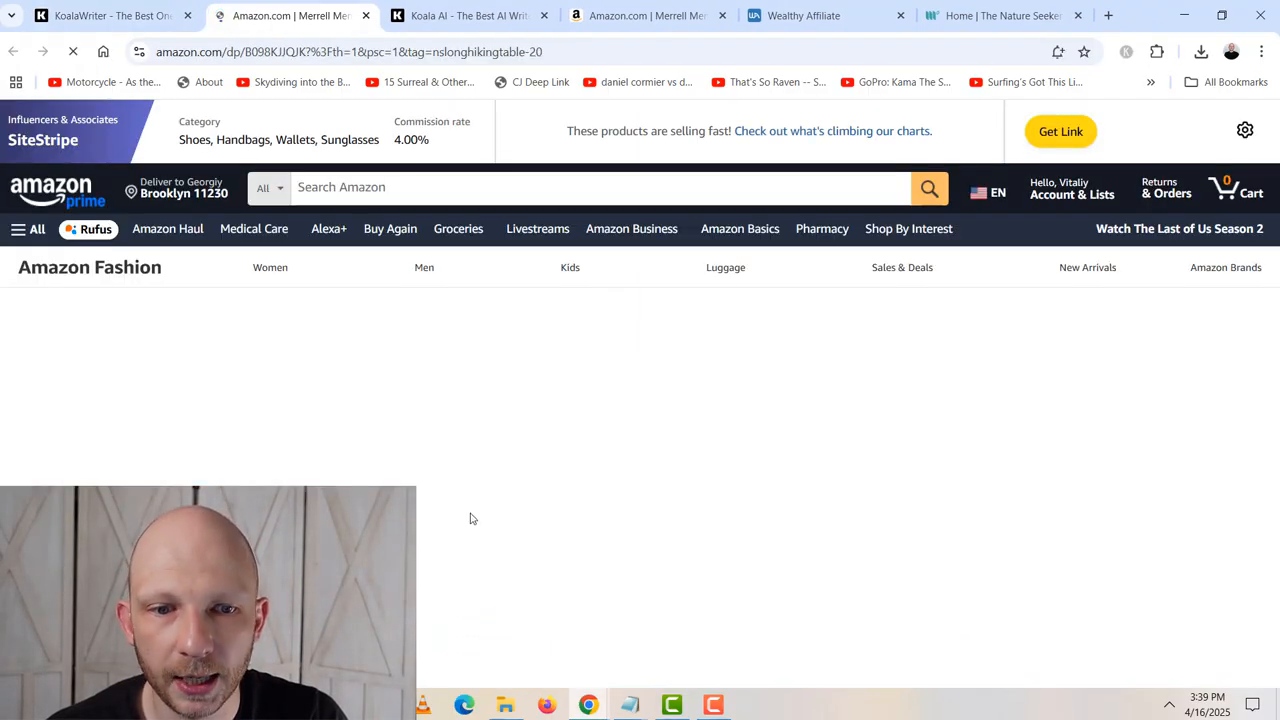
{"action": "scroll", "coordinate": [499, 525], "scroll_direction": "down", "scroll_amount": 1}
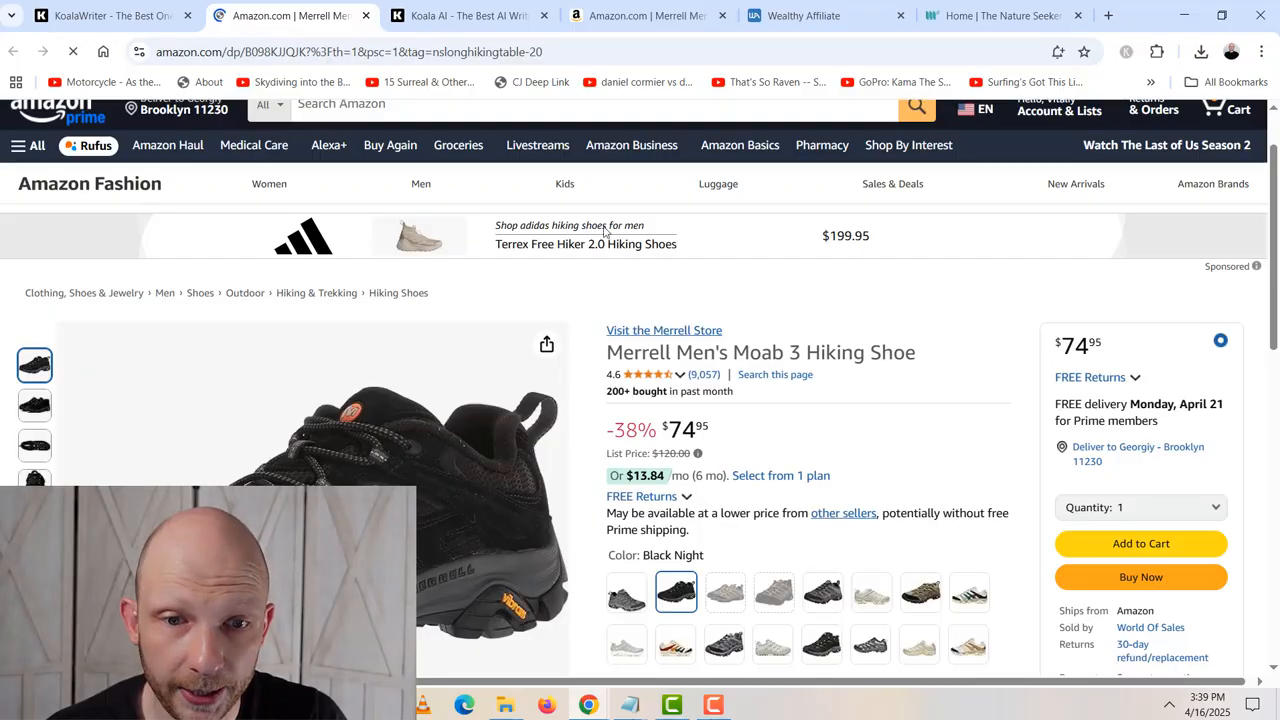
{"action": "left_click", "coordinate": [529, 51]}
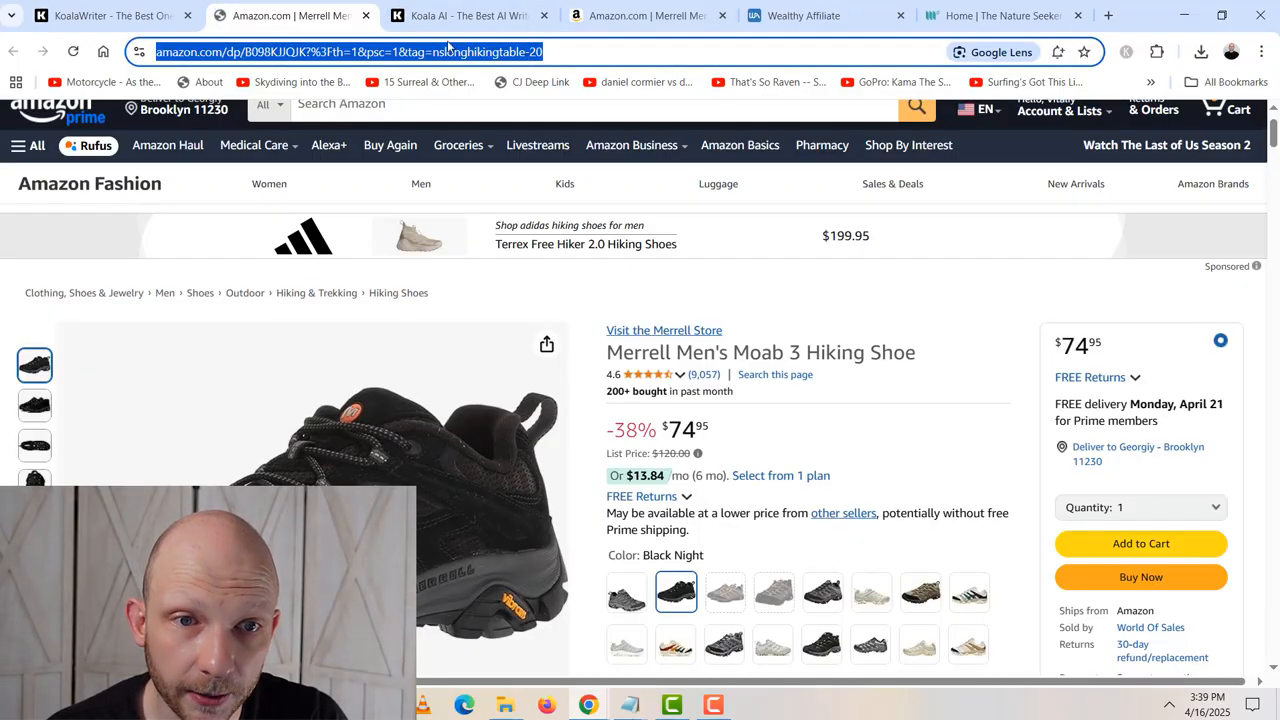
{"action": "left_click", "coordinate": [111, 13]}
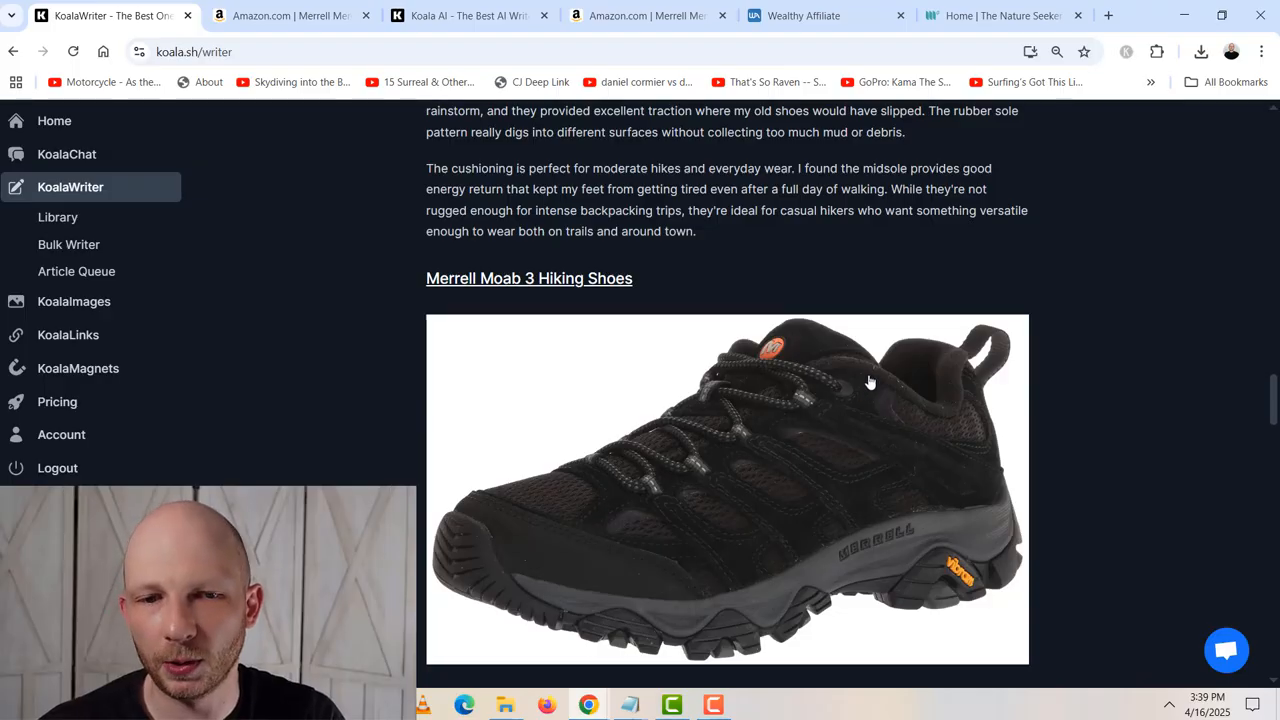
{"action": "scroll", "coordinate": [854, 289], "scroll_direction": "down", "scroll_amount": 10}
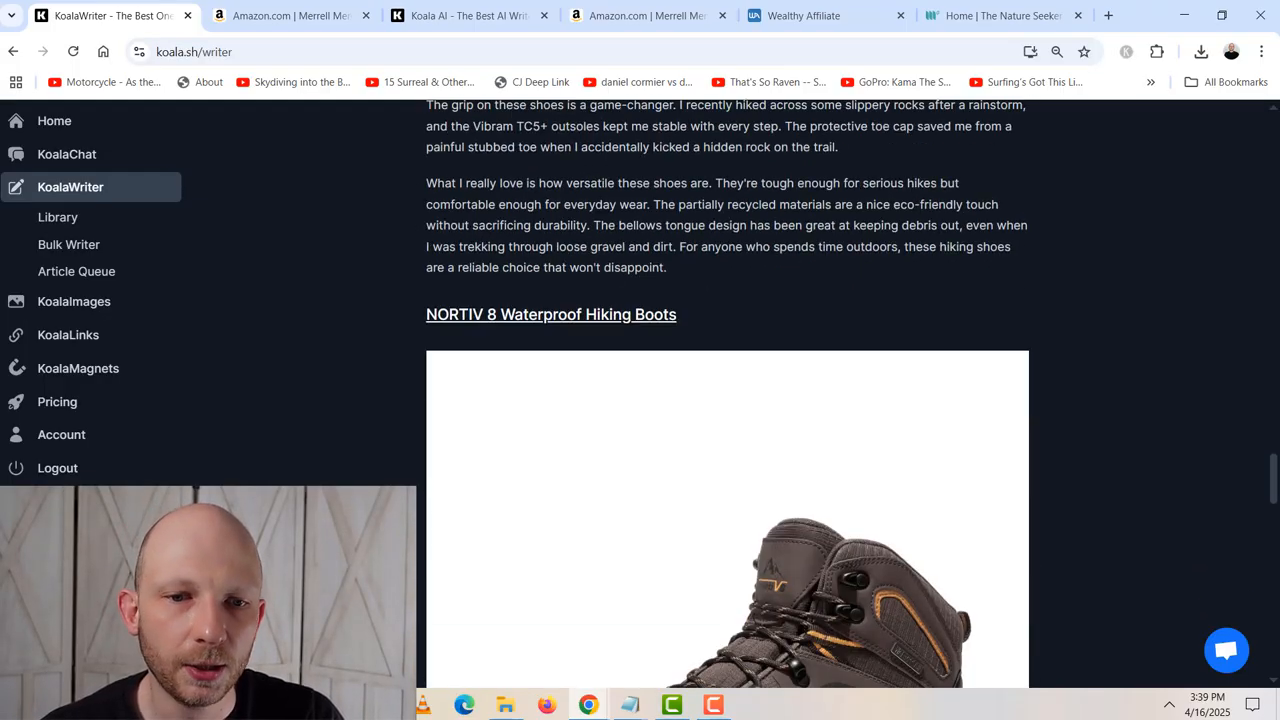
- Read the rest of the article, from the NORTIV 8 boots and Adidas Terrex sections through the waterproofing, support and durability advice
{"action": "scroll", "coordinate": [727, 393], "scroll_direction": "down", "scroll_amount": 15}
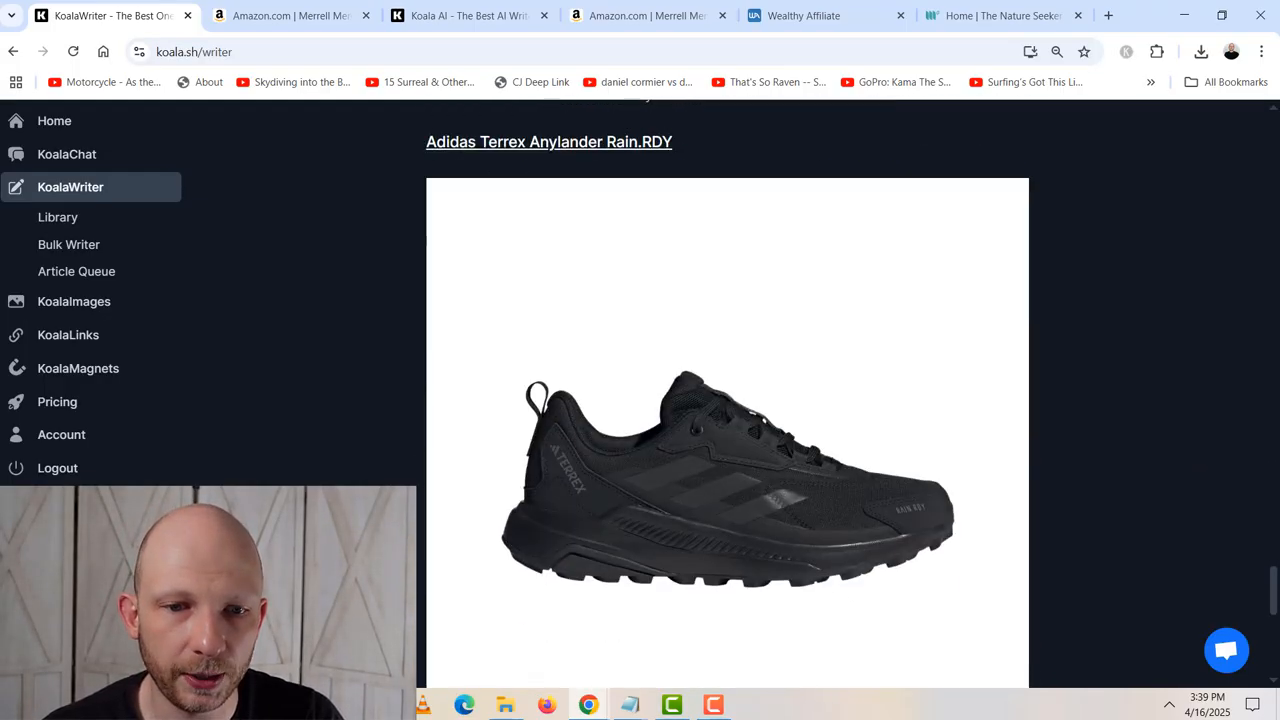
{"action": "scroll", "coordinate": [727, 393], "scroll_direction": "down", "scroll_amount": 7}
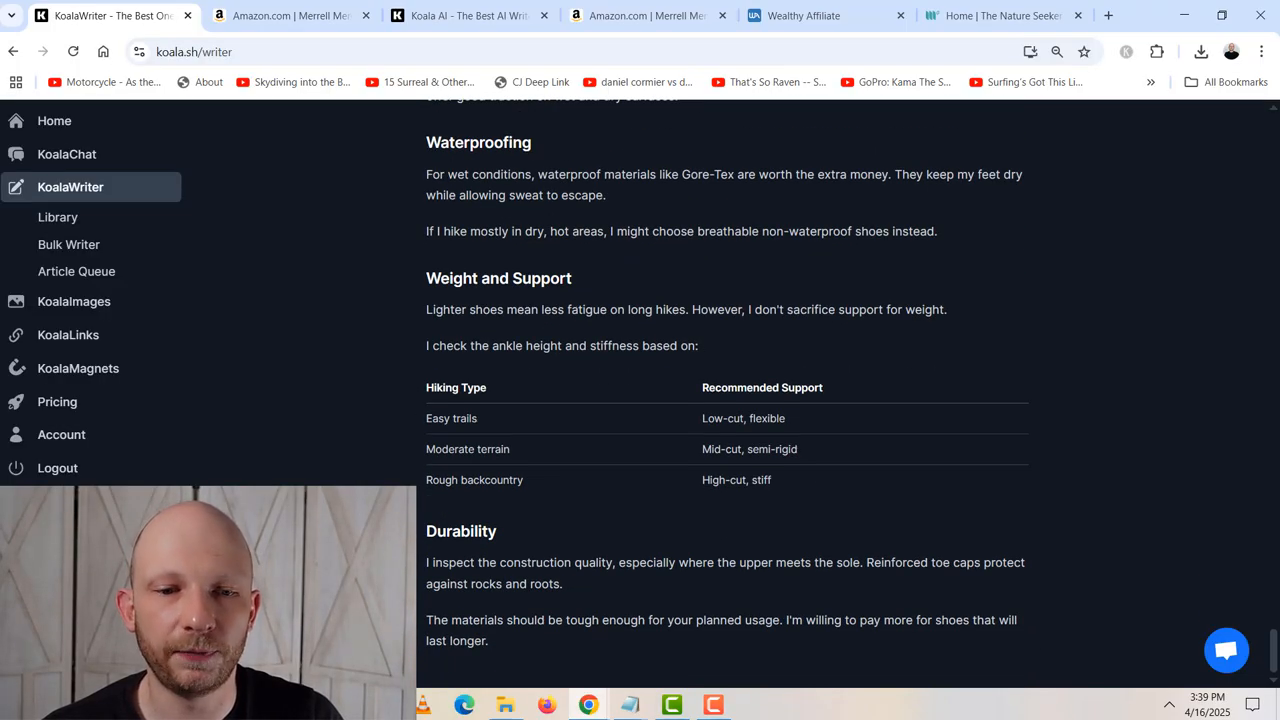
{"action": "left_click_drag", "start_coordinate": [419, 594], "coordinate": [417, 502]}
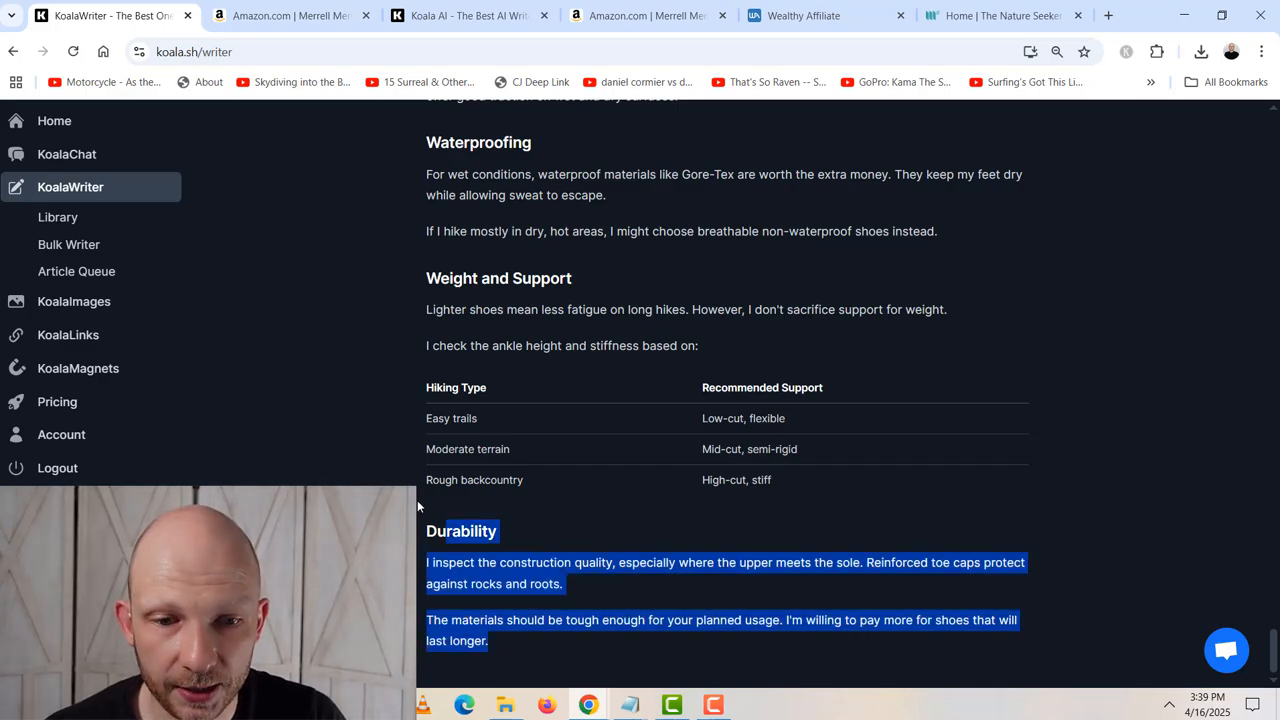
{"action": "left_click", "coordinate": [417, 500]}
- Return to the beginning of the article and copy the whole article as HTML
{"action": "left_click_drag", "start_coordinate": [1277, 650], "coordinate": [1277, 600]}
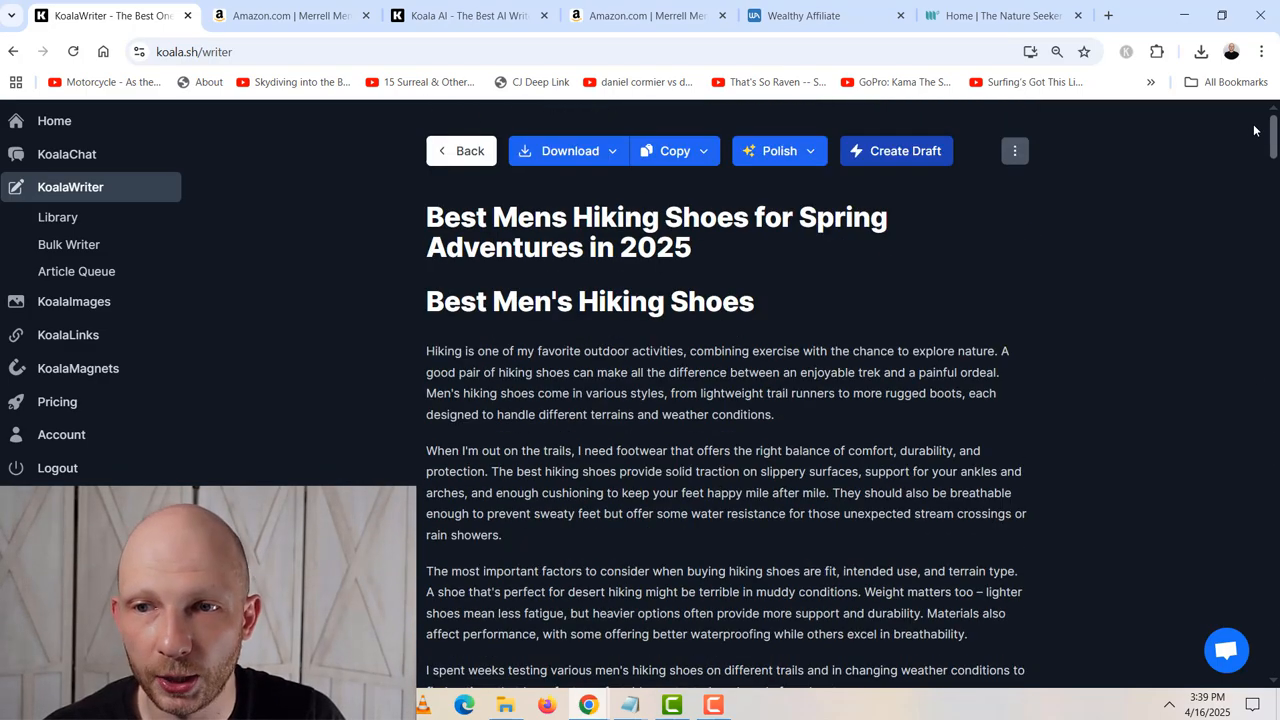
{"action": "left_click", "coordinate": [704, 154]}
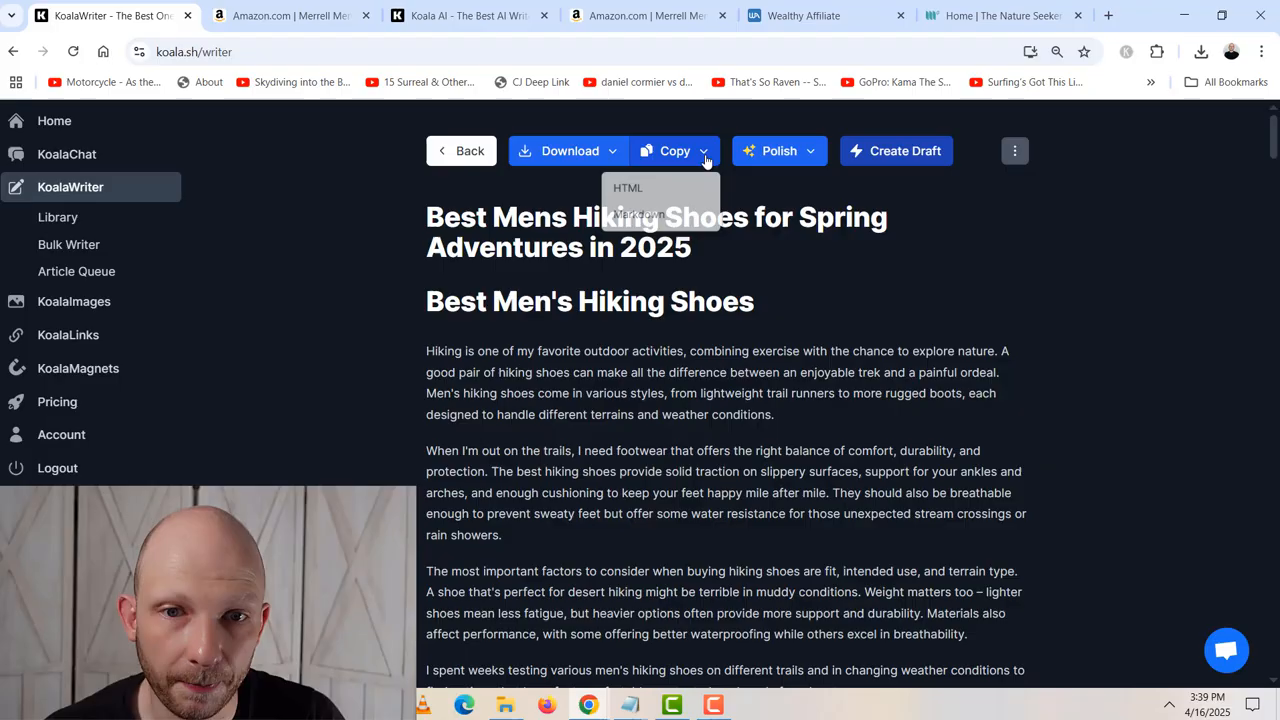
{"action": "left_click", "coordinate": [630, 189]}
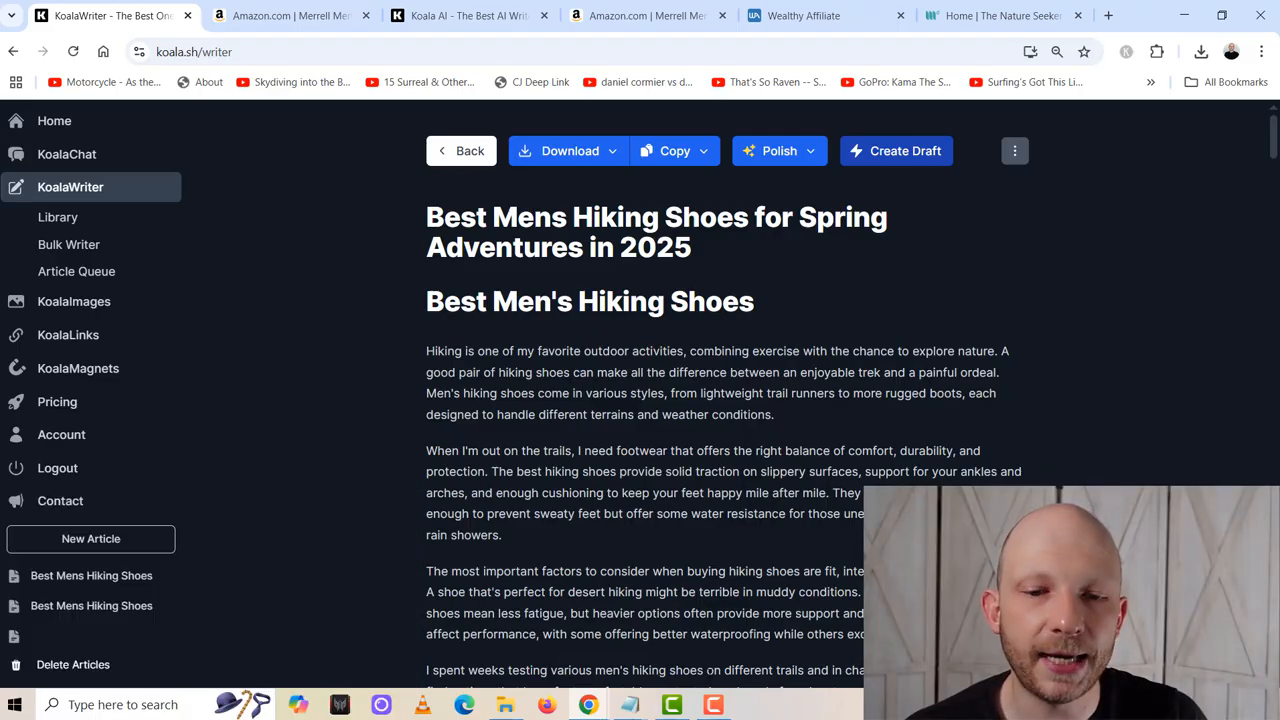
{"action": "left_click", "coordinate": [718, 712]}
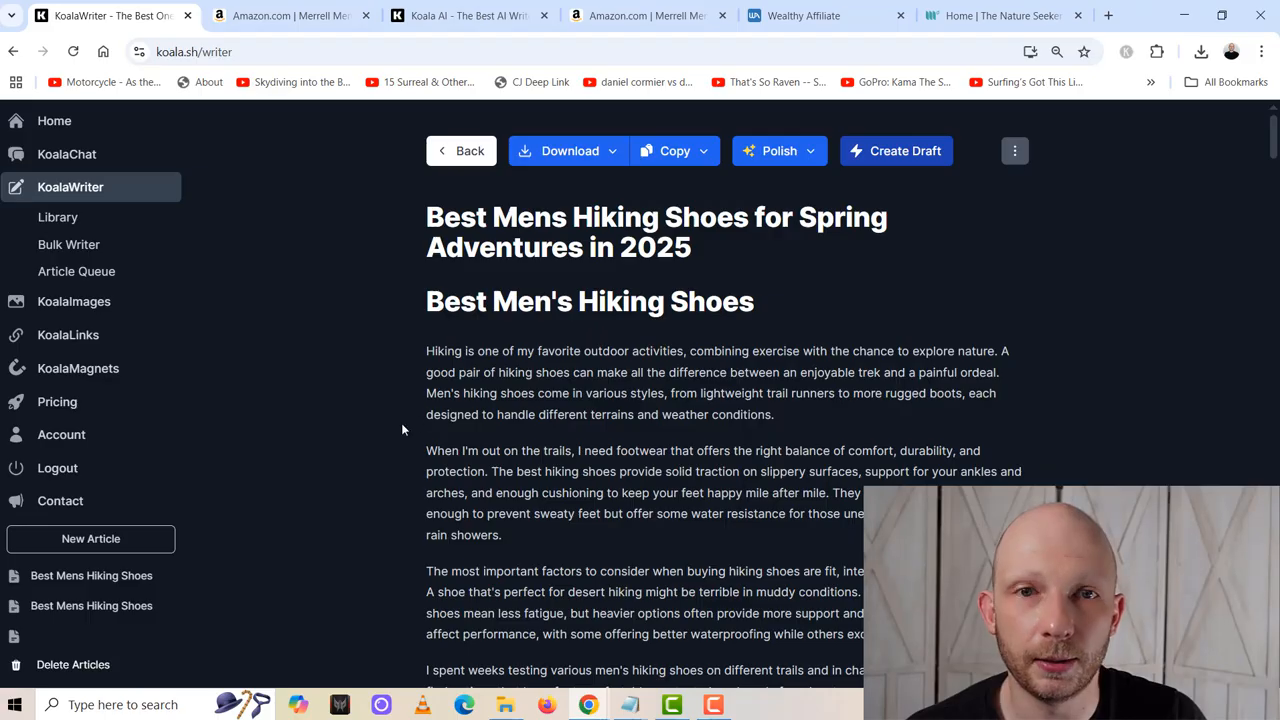